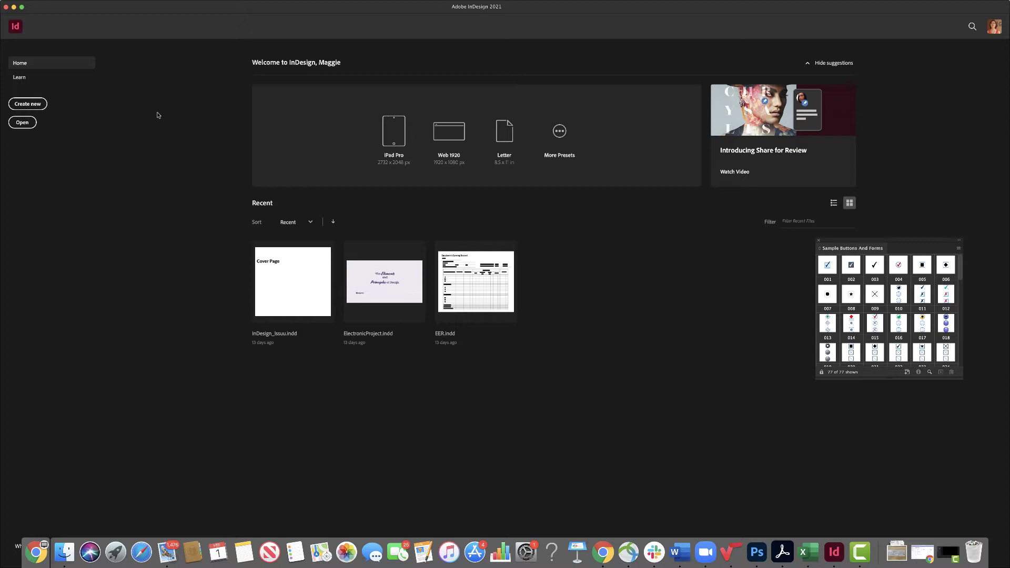
# Start a new document from the Web category's 800 x 600 px preset in pixels.
pyautogui.moveTo(92, 3)
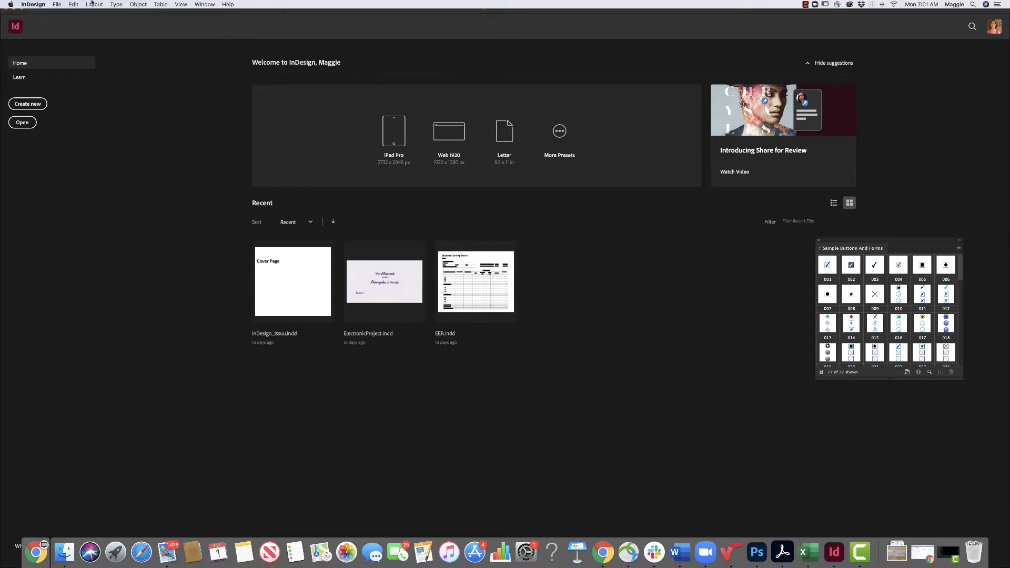
pyautogui.click(57, 4)
pyautogui.moveTo(66, 14)
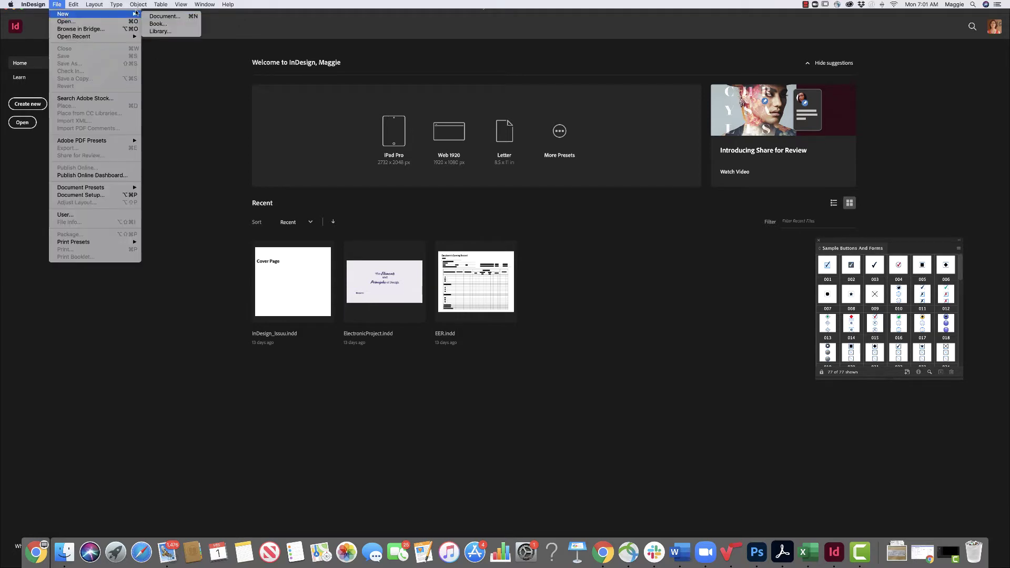
pyautogui.click(158, 16)
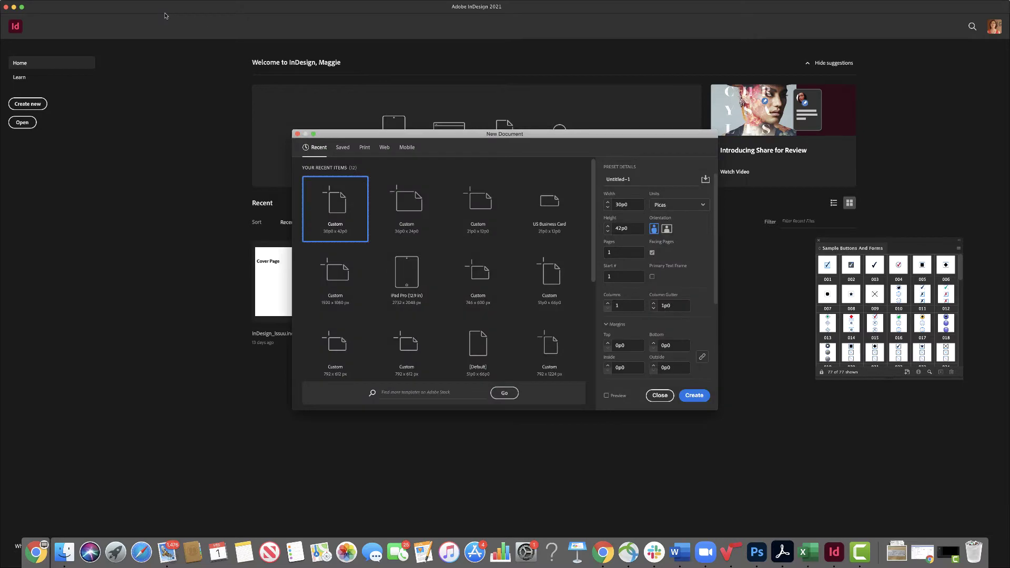
pyautogui.moveTo(441, 139); pyautogui.dragTo(380, 62)
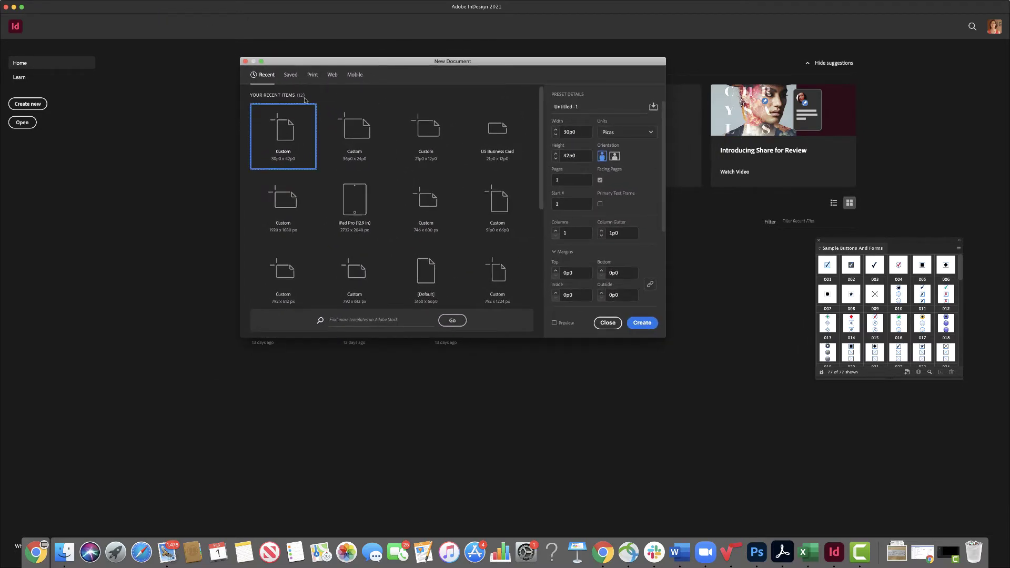
pyautogui.click(333, 77)
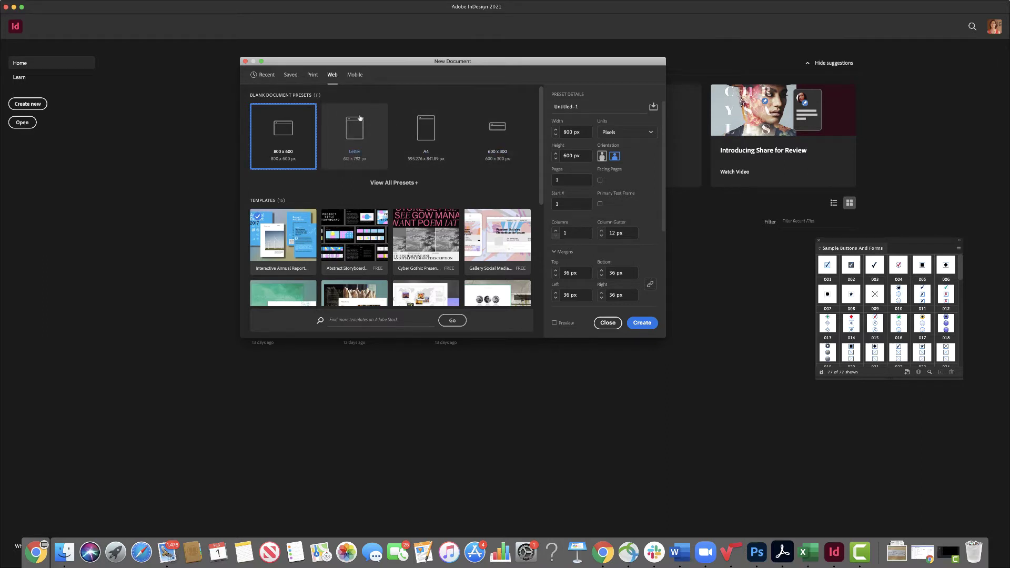
pyautogui.click(355, 75)
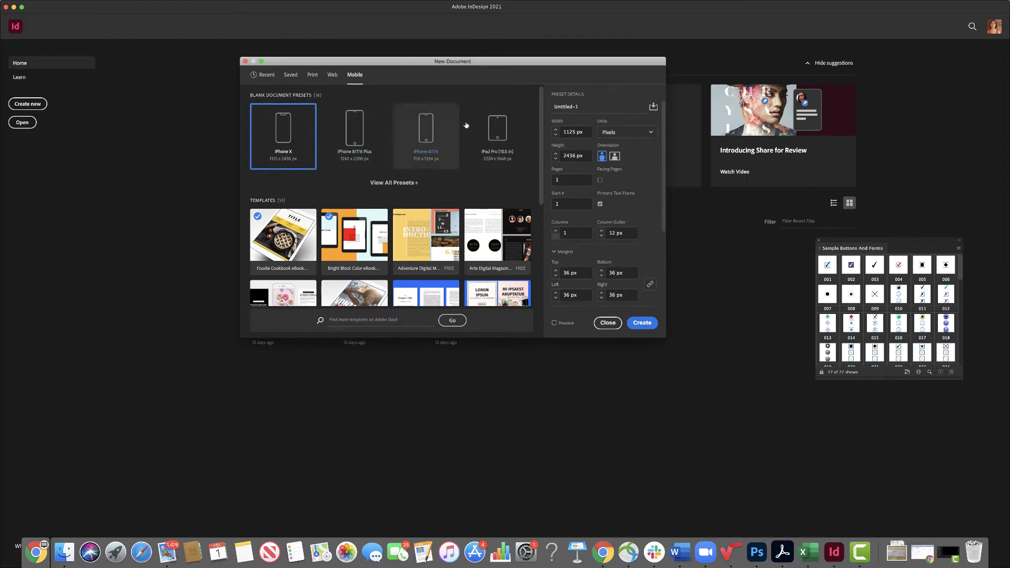
pyautogui.click(333, 77)
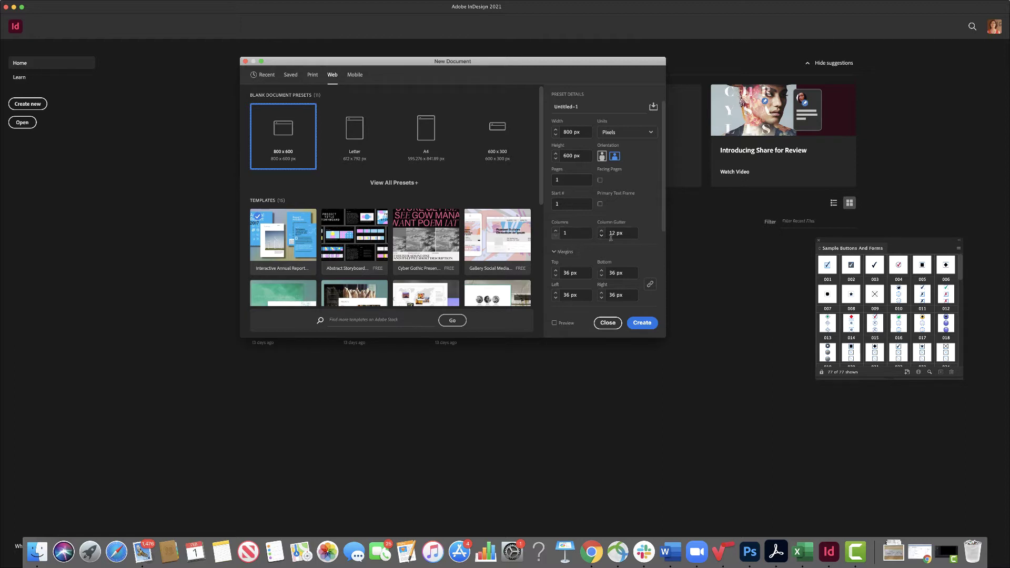
pyautogui.moveTo(664, 188); pyautogui.dragTo(680, 147)
# Create the 800 x 600 px document, zoom out, and switch to the Digital Publishing workspace.
pyautogui.click(643, 323)
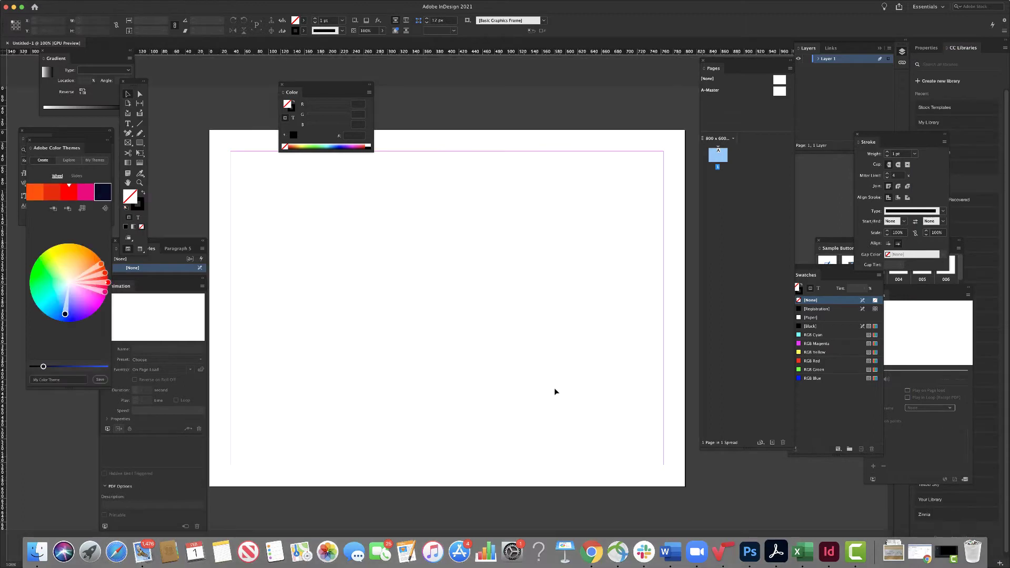
pyautogui.press('super+minus')
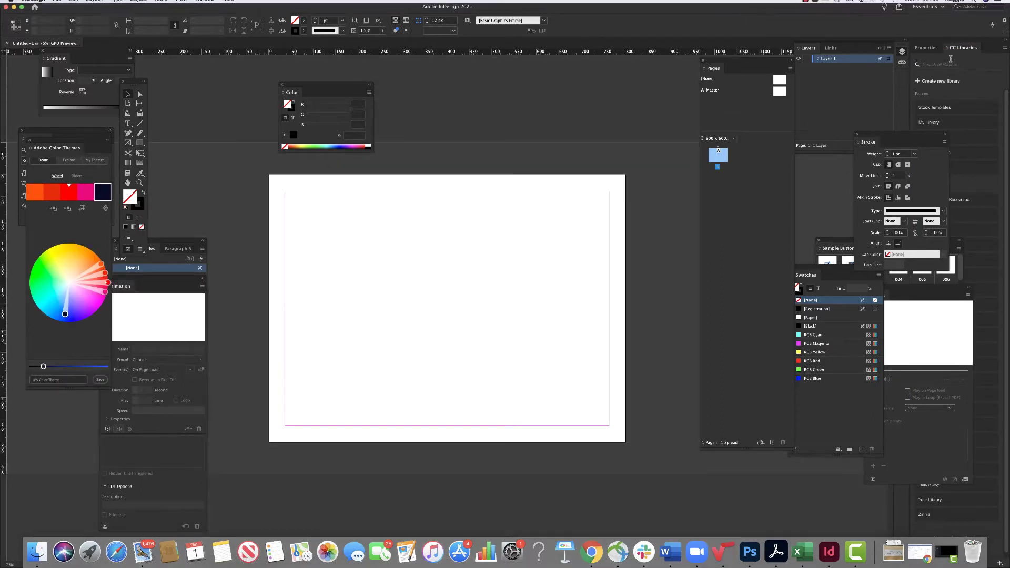
pyautogui.click(941, 8)
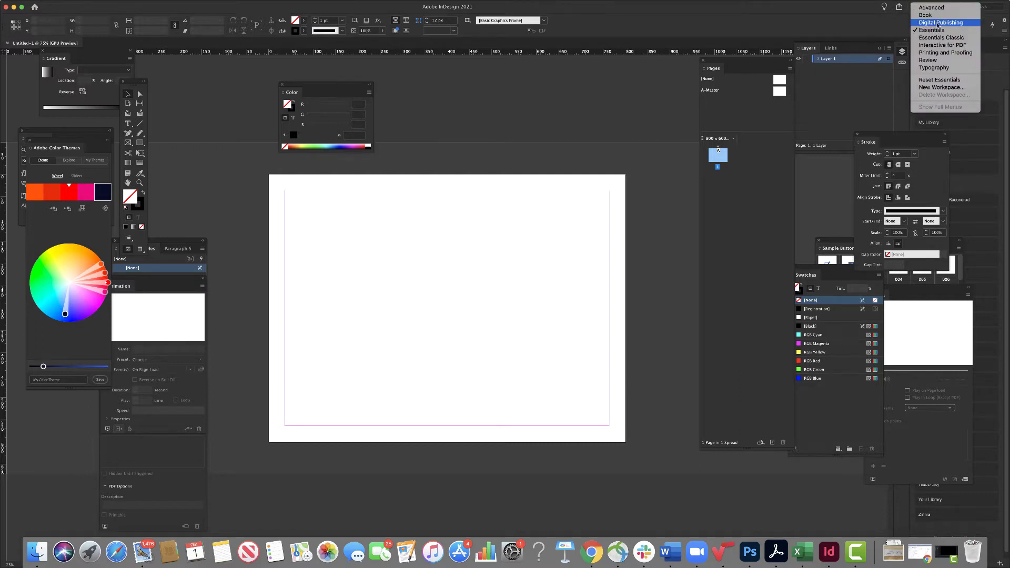
pyautogui.click(938, 23)
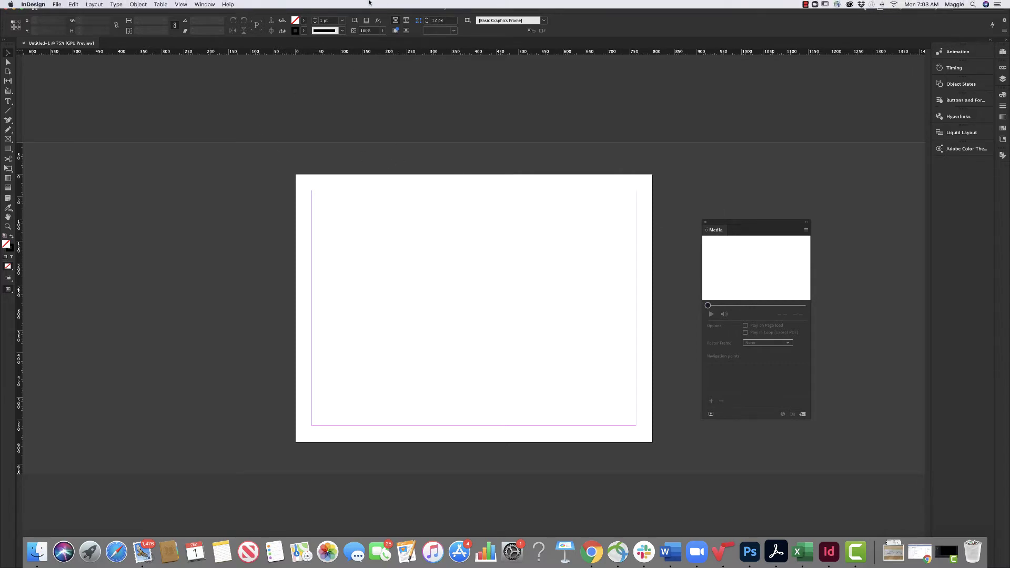
# Show the Layers panel floating beside the page, plus the Pages panel.
pyautogui.click(205, 4)
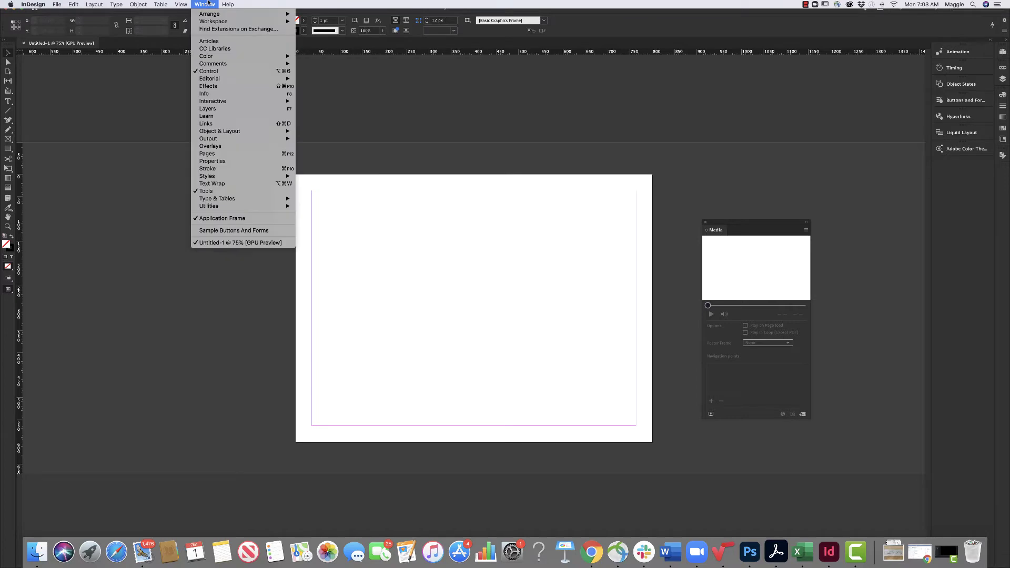
pyautogui.click(207, 108)
pyautogui.moveTo(932, 64); pyautogui.dragTo(750, 83)
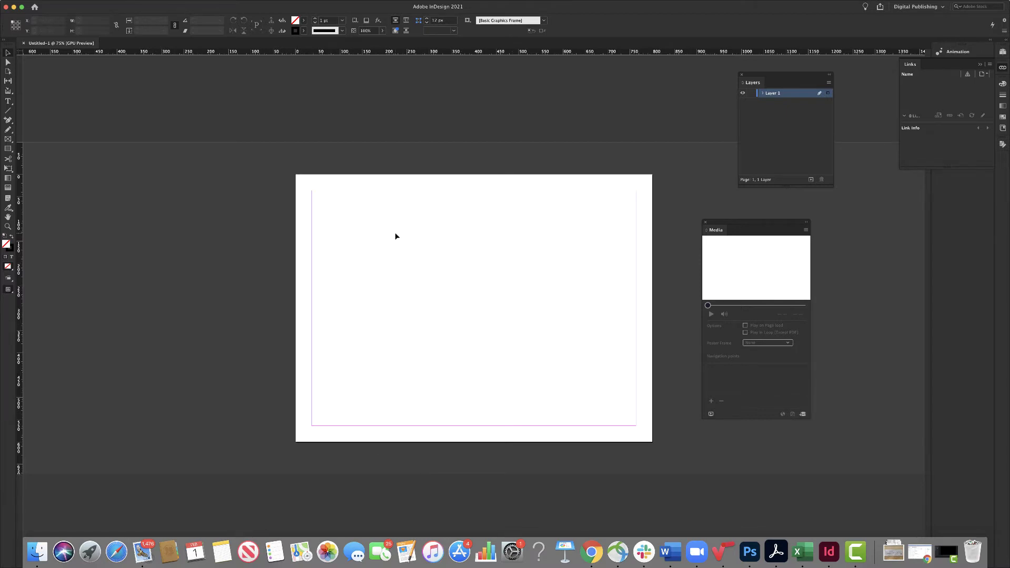
pyautogui.click(201, 4)
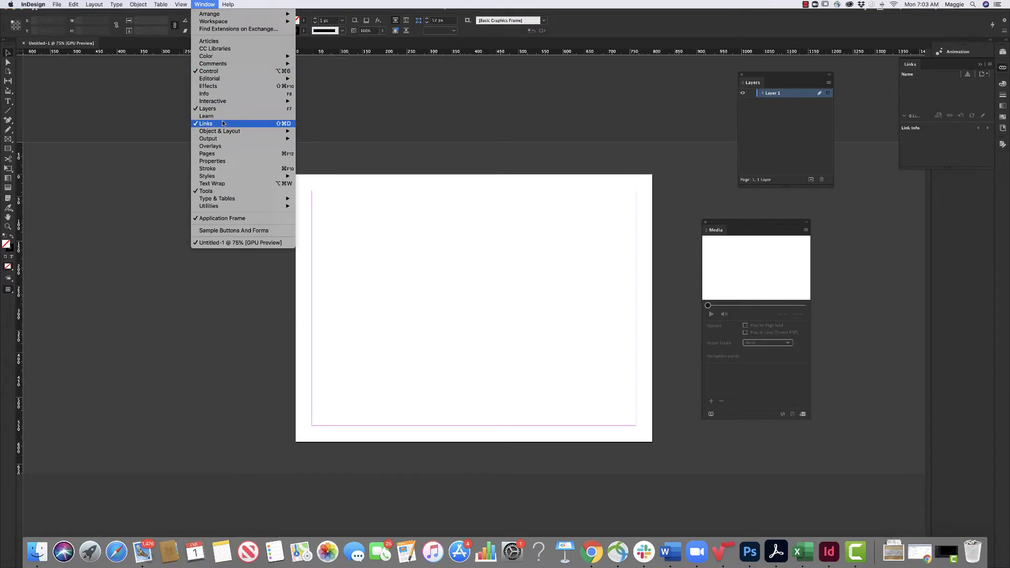
pyautogui.click(220, 154)
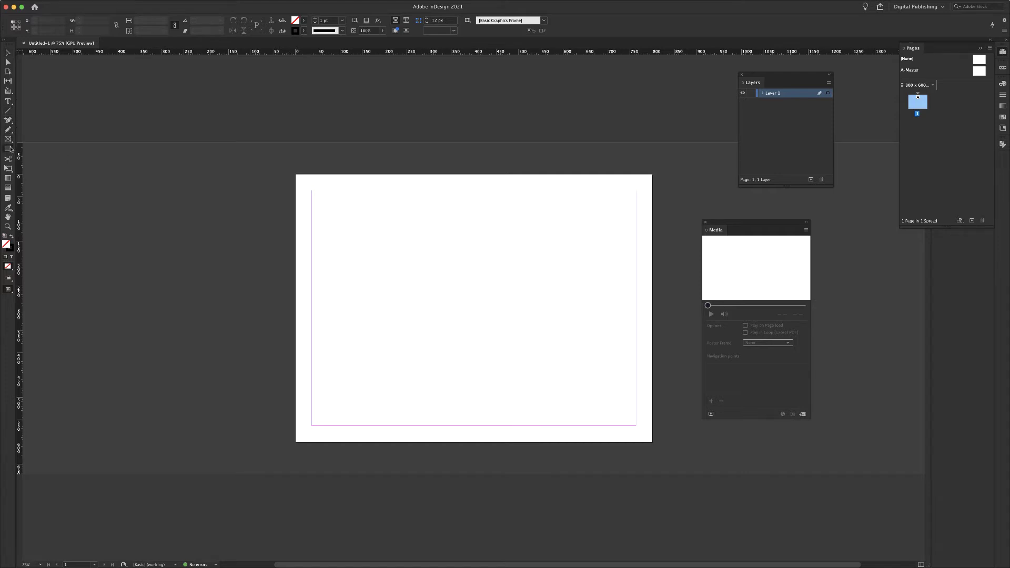
# Draw a rectangle covering the whole page, stretched just past its edges.
pyautogui.moveTo(9, 149); pyautogui.dragTo(29, 159)
pyautogui.moveTo(293, 173); pyautogui.dragTo(654, 444)
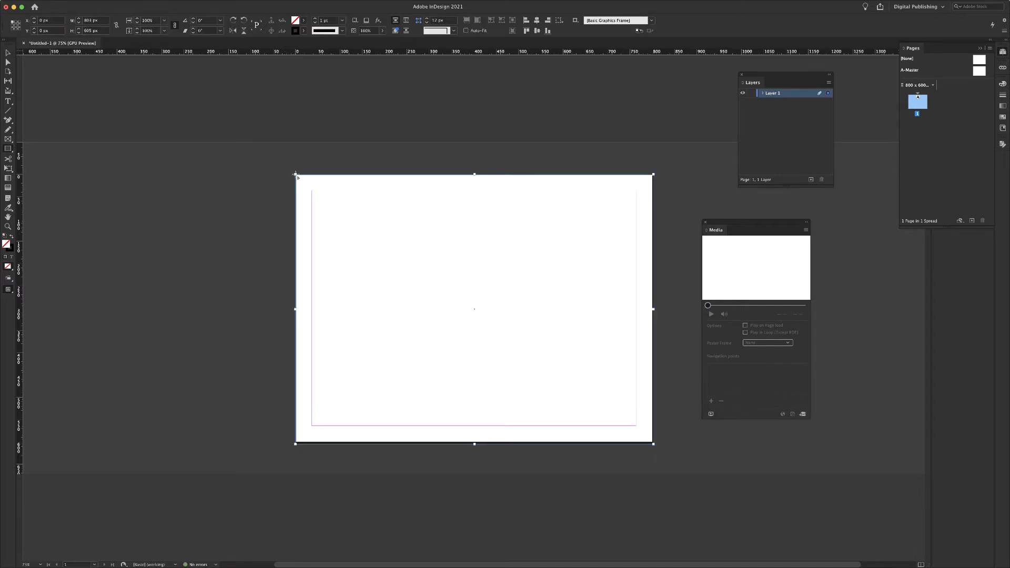
pyautogui.click(8, 53)
pyautogui.moveTo(294, 173); pyautogui.dragTo(293, 171)
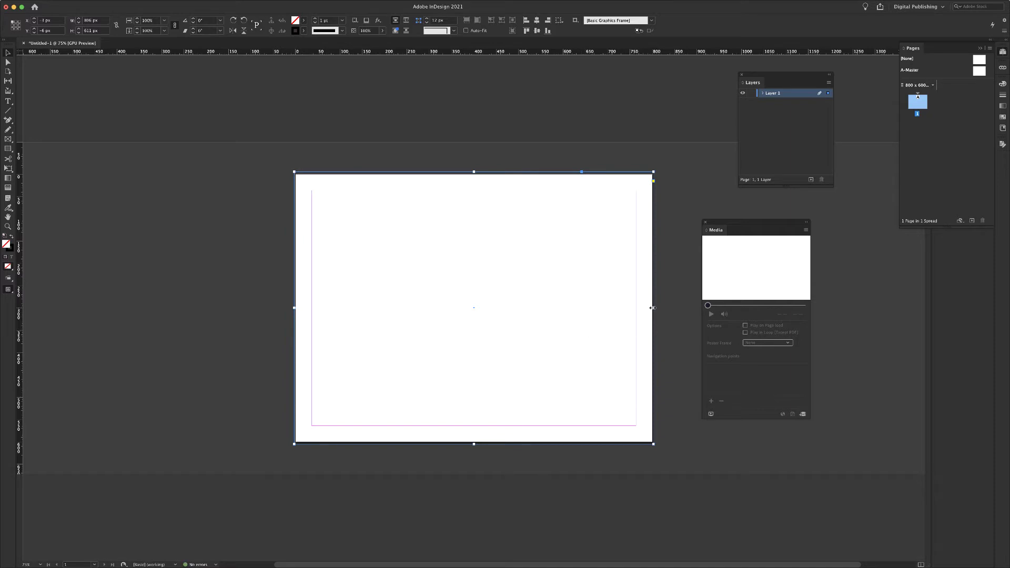
pyautogui.moveTo(654, 308); pyautogui.dragTo(655, 309)
# Fill the rectangle with light purple #af7ab6 in the Color Picker.
pyautogui.doubleClick(8, 248)
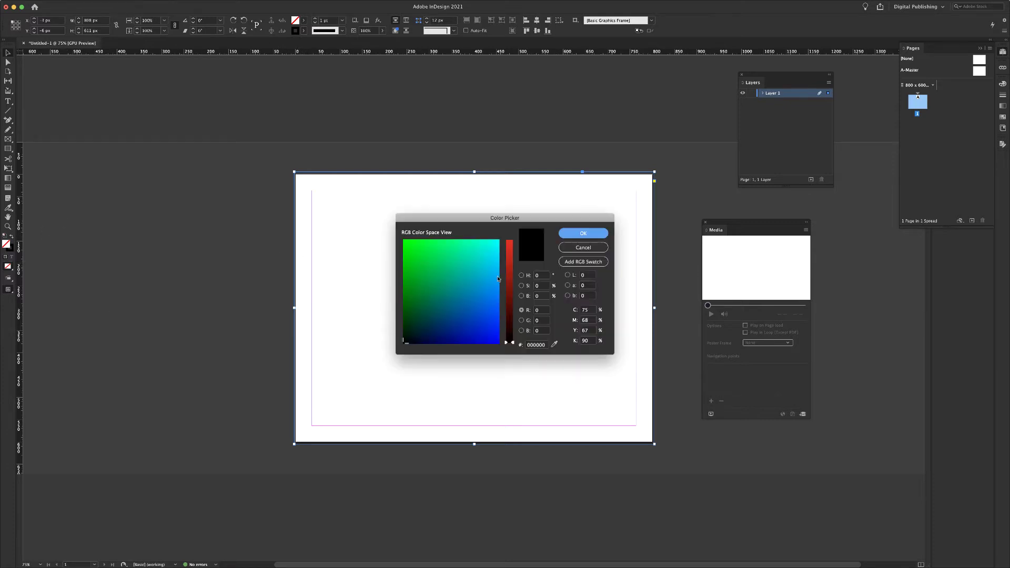
pyautogui.moveTo(508, 281)
pyautogui.mouseDown()
pyautogui.moveTo(509, 272)
pyautogui.moveTo(472, 304)
pyautogui.moveTo(472, 285)
pyautogui.mouseUp()
pyautogui.click(472, 298)
pyautogui.click(471, 293)
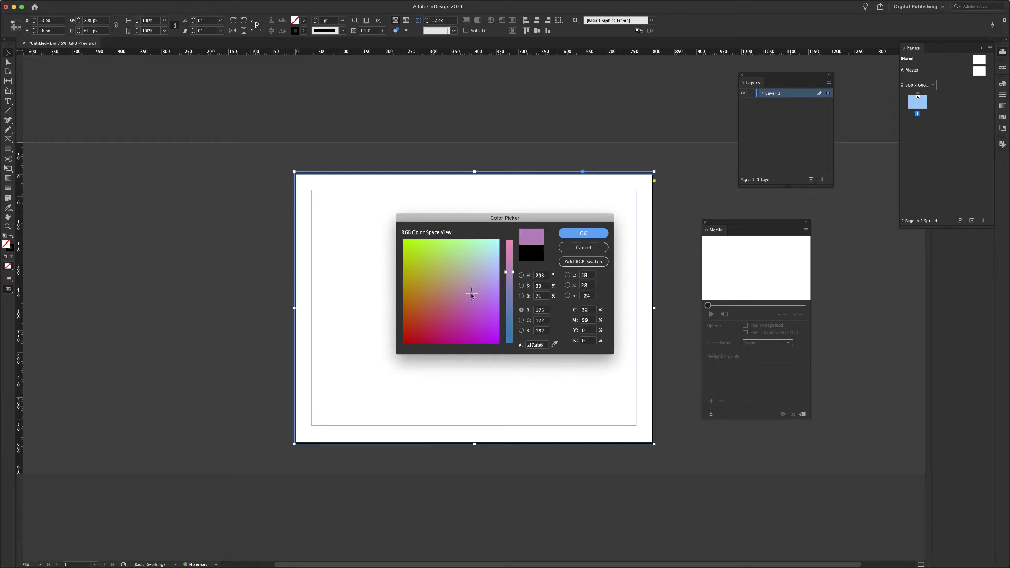
pyautogui.click(574, 233)
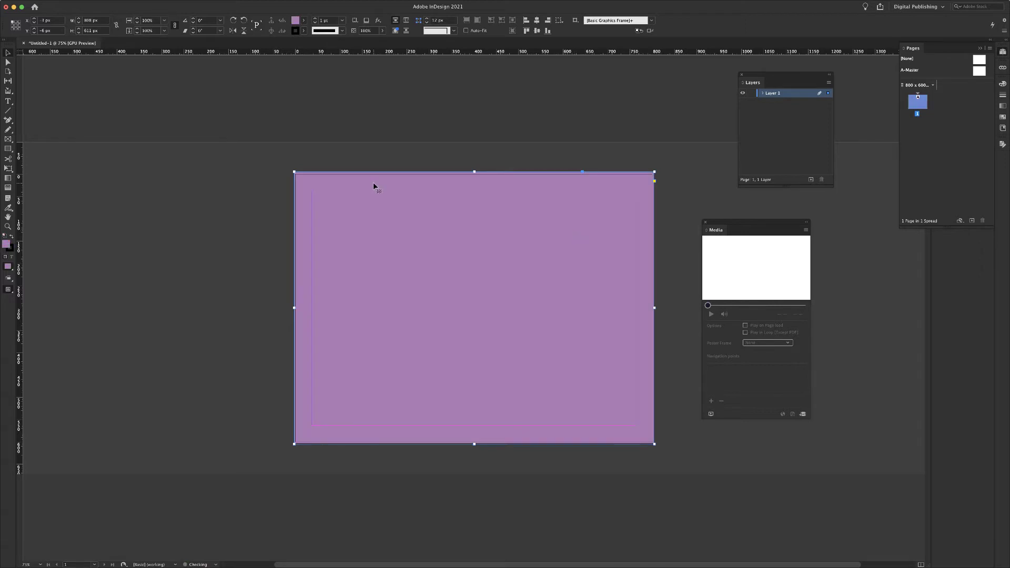
# Make the stroke active and bring back the Control panel.
pyautogui.click(10, 251)
pyautogui.press('super+6')
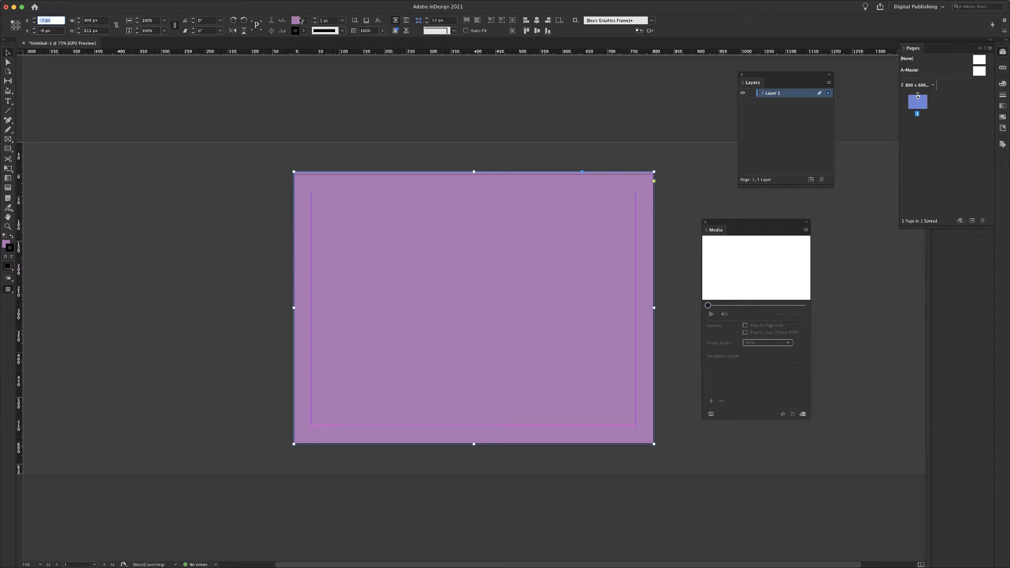
pyautogui.moveTo(298, 3)
pyautogui.click(204, 5)
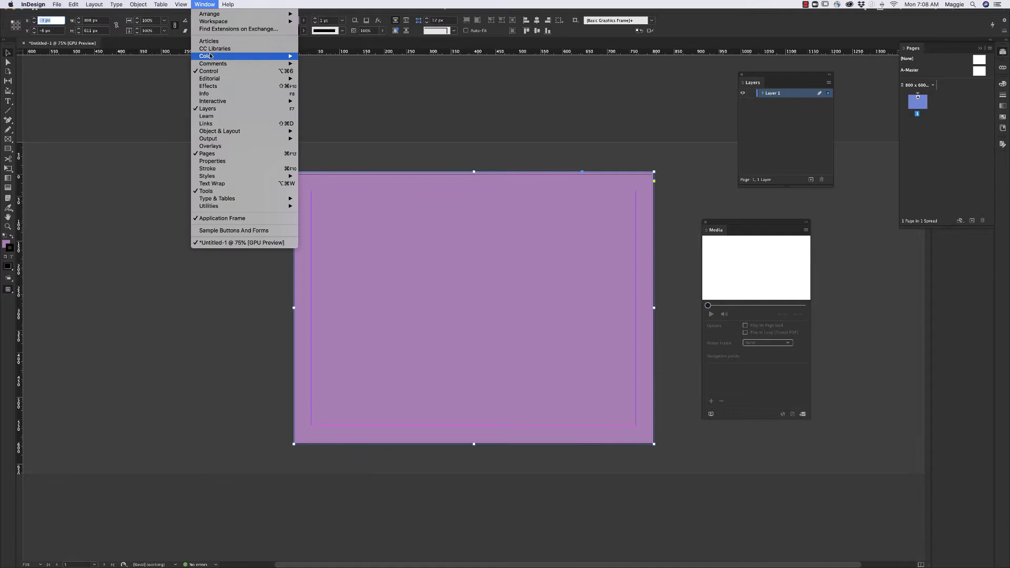
pyautogui.click(207, 71)
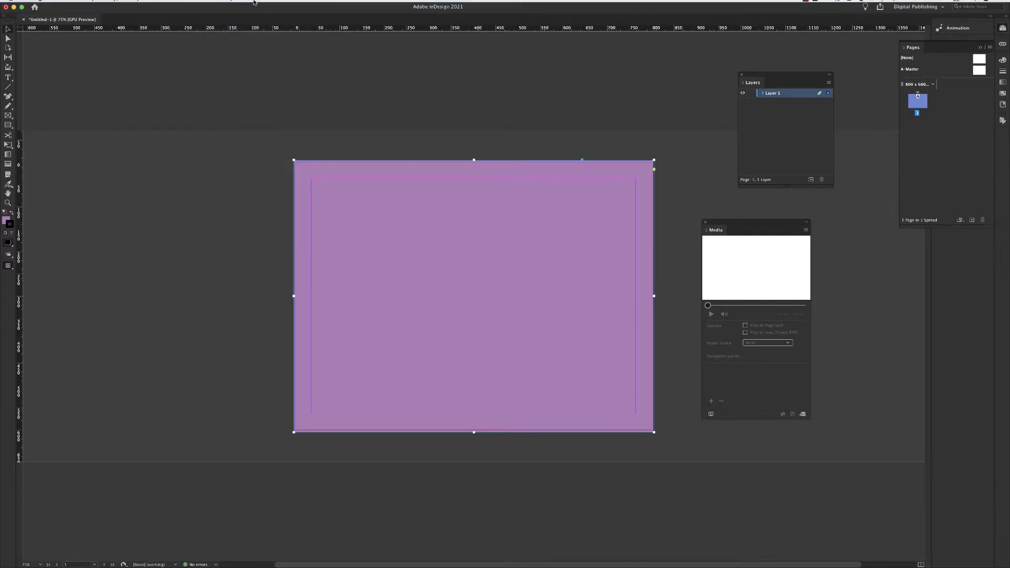
pyautogui.moveTo(256, 3)
pyautogui.click(204, 4)
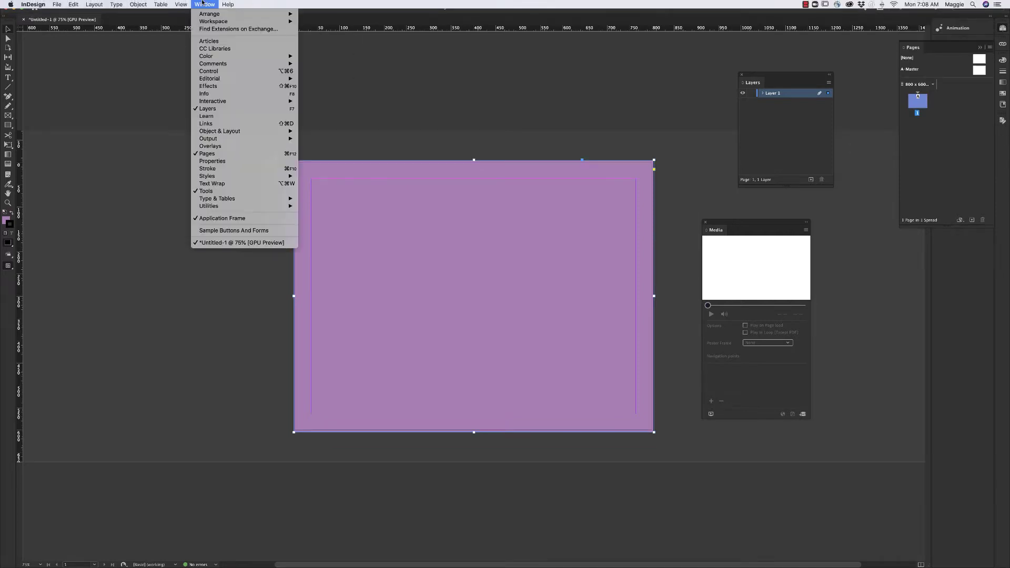
pyautogui.click(209, 71)
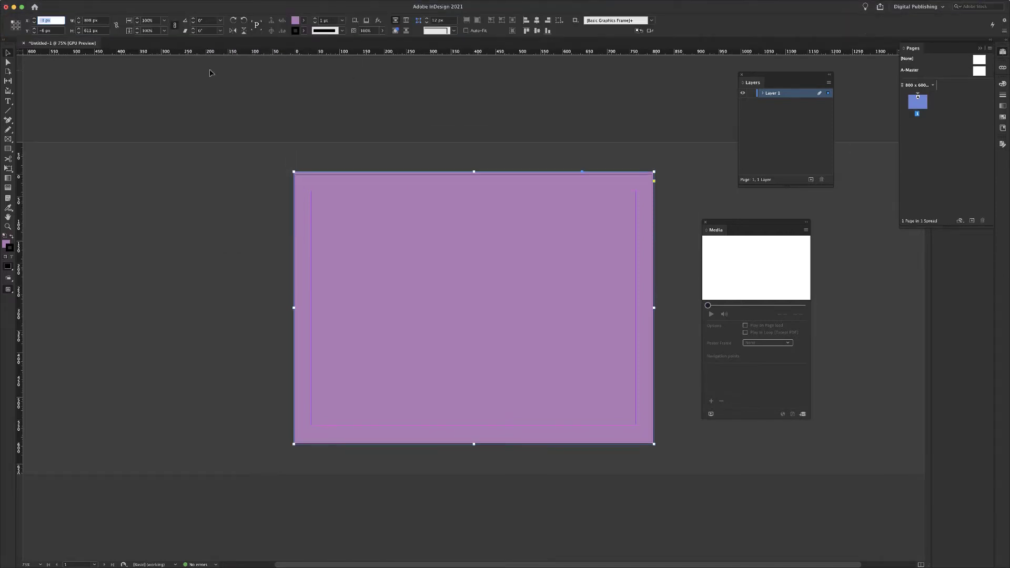
# Set the rectangle's stroke to None and deselect it.
pyautogui.click(303, 31)
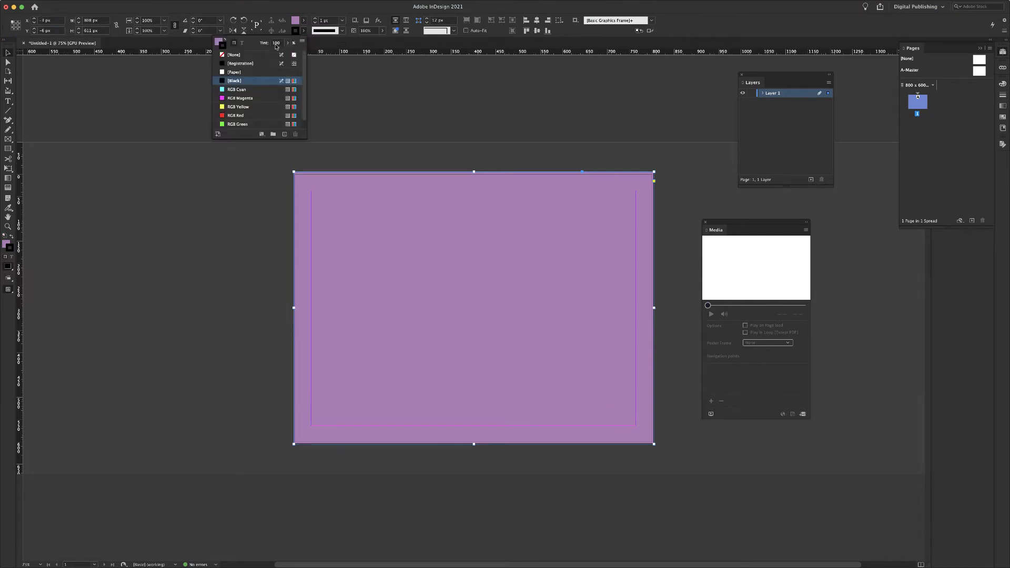
pyautogui.click(224, 55)
pyautogui.click(181, 80)
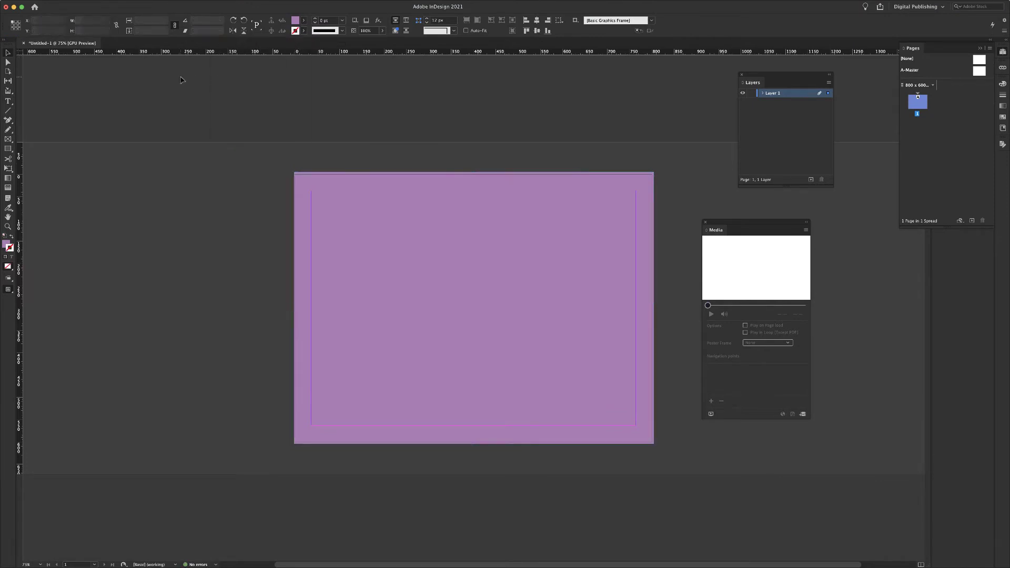
pyautogui.click(180, 79)
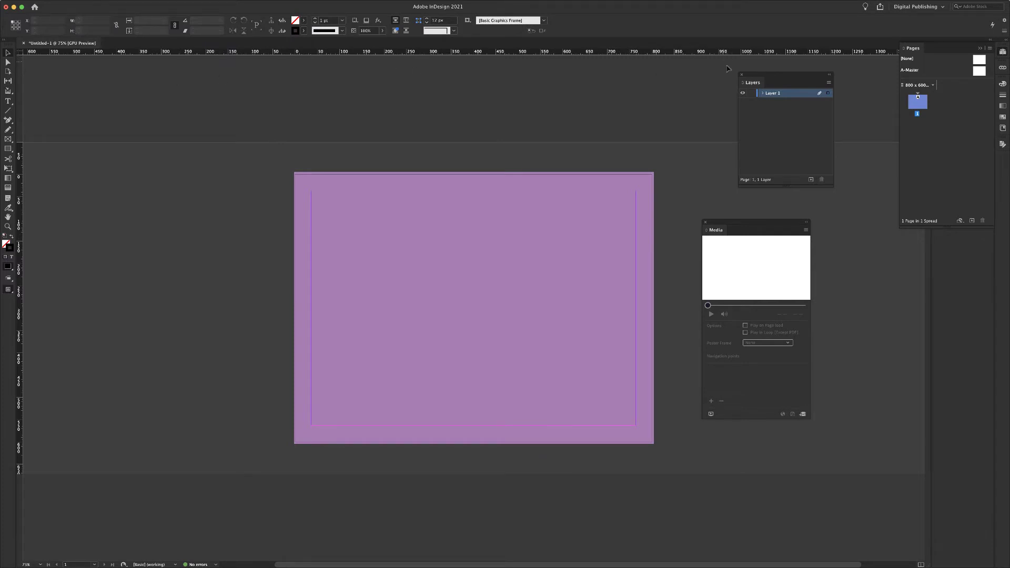
# Lock Layer 1, add Layer 2, and create a text frame near the top reading Happy.
pyautogui.click(750, 95)
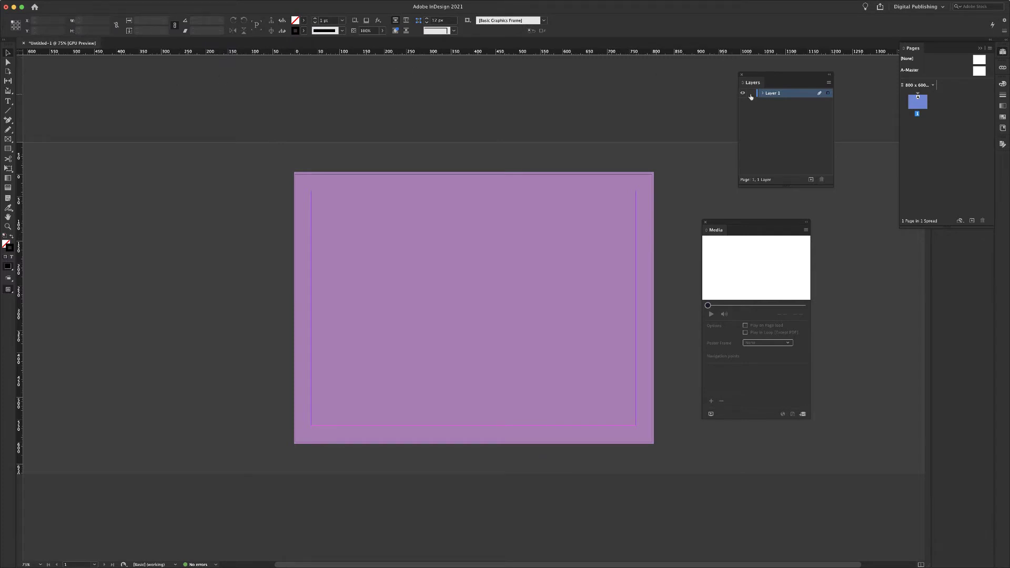
pyautogui.click(810, 179)
pyautogui.click(9, 102)
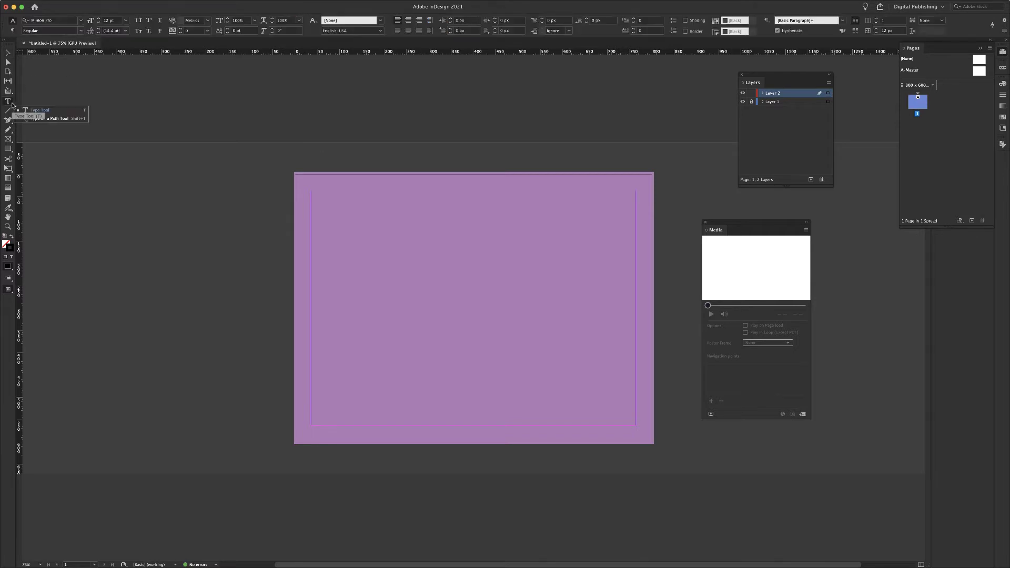
pyautogui.moveTo(355, 196); pyautogui.dragTo(609, 244)
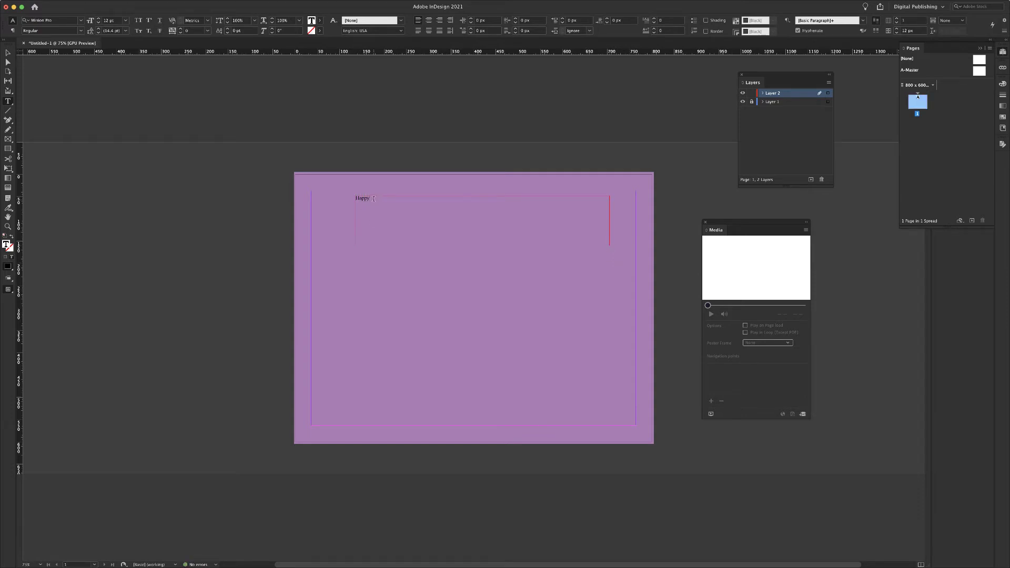
pyautogui.moveTo(374, 198); pyautogui.dragTo(314, 201)
# Set Happy in the Bungee font and raise its size to about 86 pt.
pyautogui.click(82, 21)
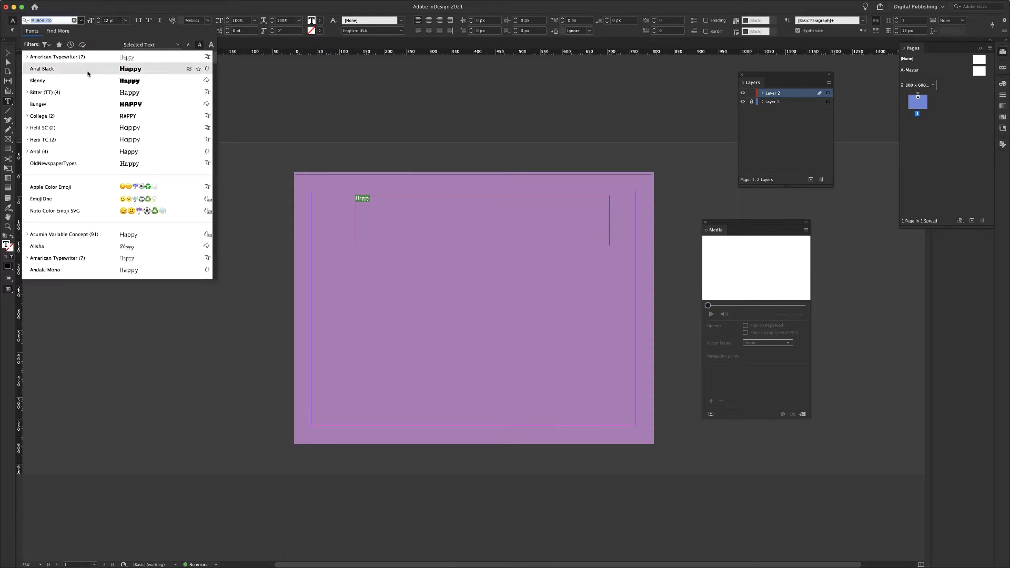
pyautogui.click(84, 104)
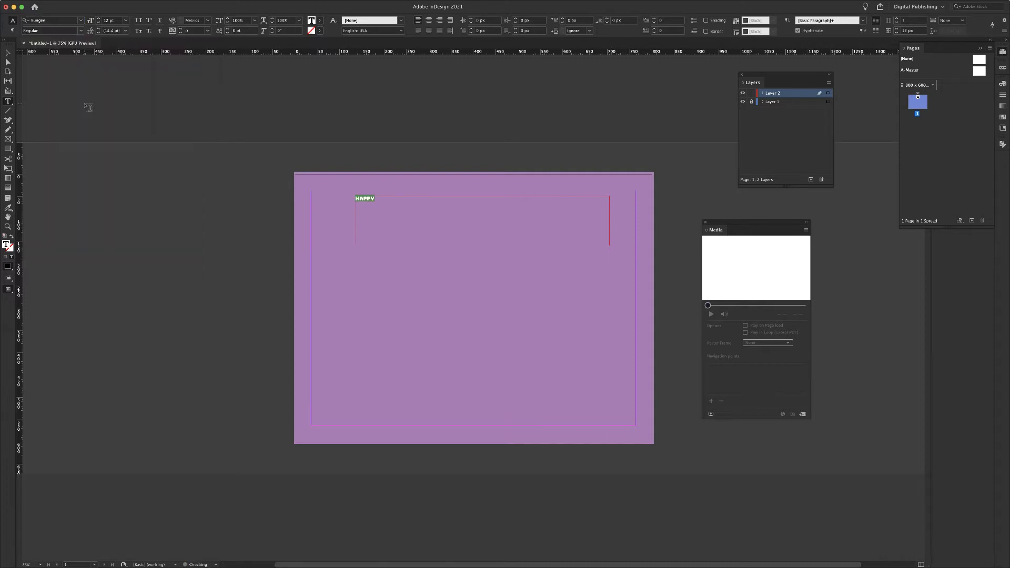
pyautogui.click(100, 19)
pyautogui.click(100, 18)
pyautogui.click(99, 18)
pyautogui.click(100, 18)
pyautogui.click(99, 19)
pyautogui.click(99, 18)
pyautogui.click(100, 18)
pyautogui.click(100, 18)
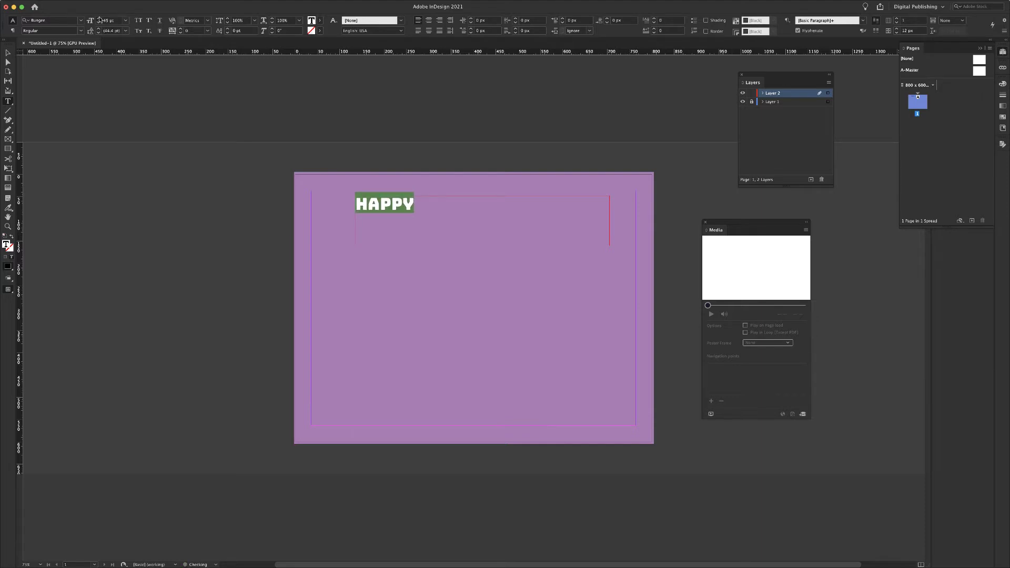
pyautogui.click(99, 18)
pyautogui.click(99, 19)
pyautogui.click(100, 18)
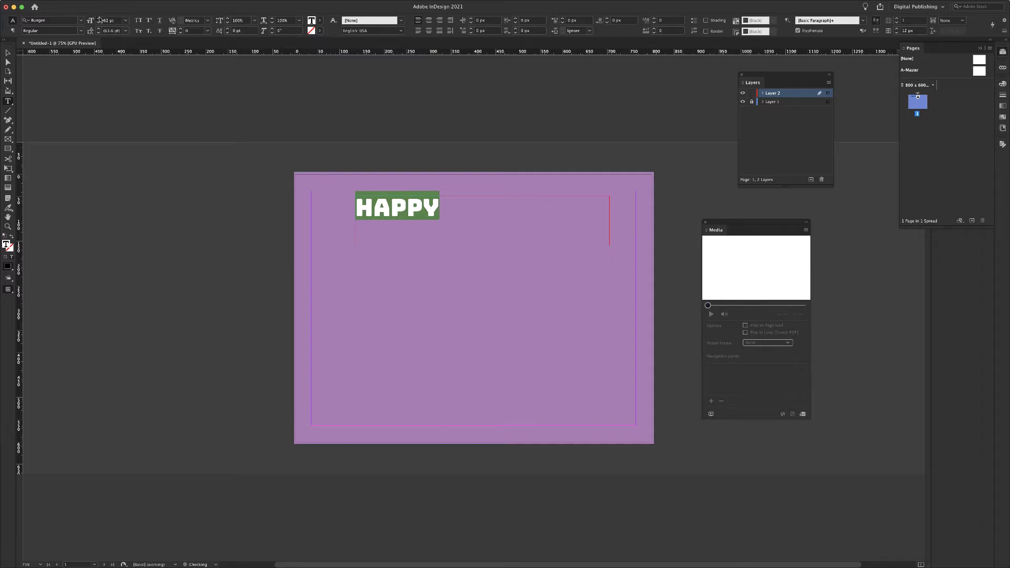
pyautogui.click(99, 18)
pyautogui.click(100, 19)
pyautogui.click(100, 18)
pyautogui.click(100, 18)
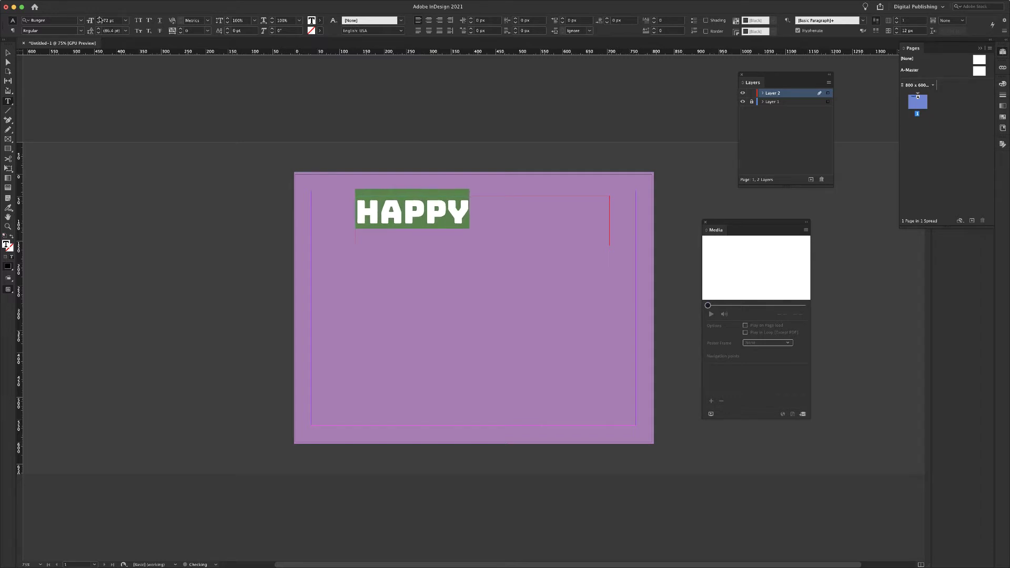
pyautogui.click(99, 18)
pyautogui.click(99, 18)
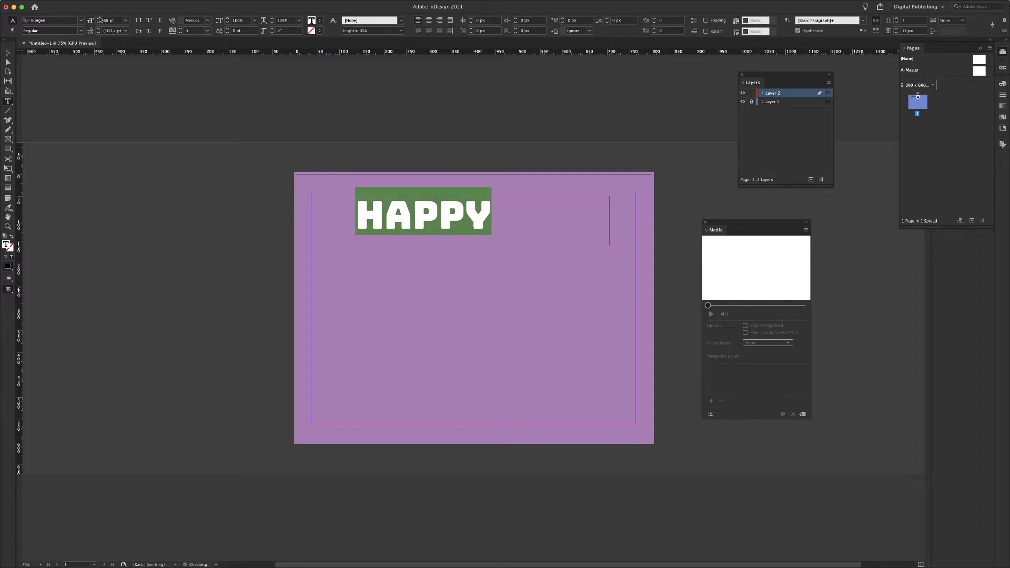
# Resize the HAPPY frame to fit the word on one line and move it left.
pyautogui.click(8, 53)
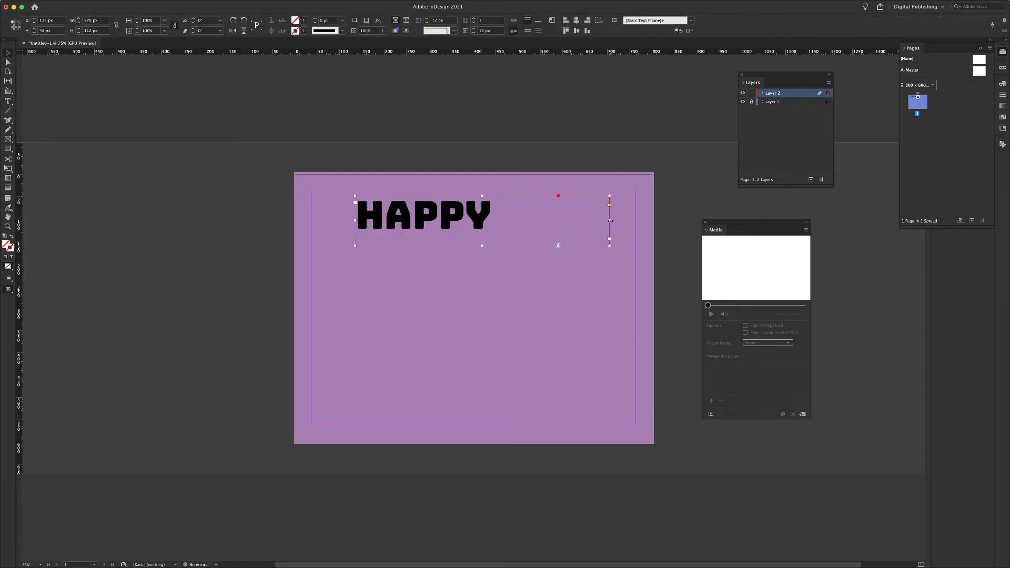
pyautogui.moveTo(610, 221); pyautogui.dragTo(488, 219)
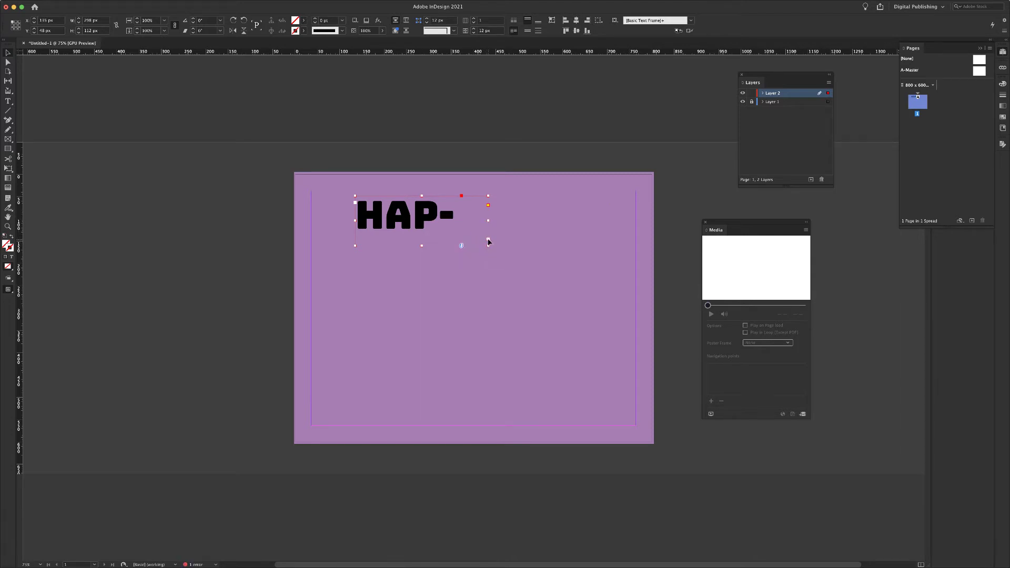
pyautogui.click(488, 239)
pyautogui.click(488, 239)
pyautogui.moveTo(488, 221); pyautogui.dragTo(540, 220)
pyautogui.moveTo(426, 225); pyautogui.dragTo(406, 224)
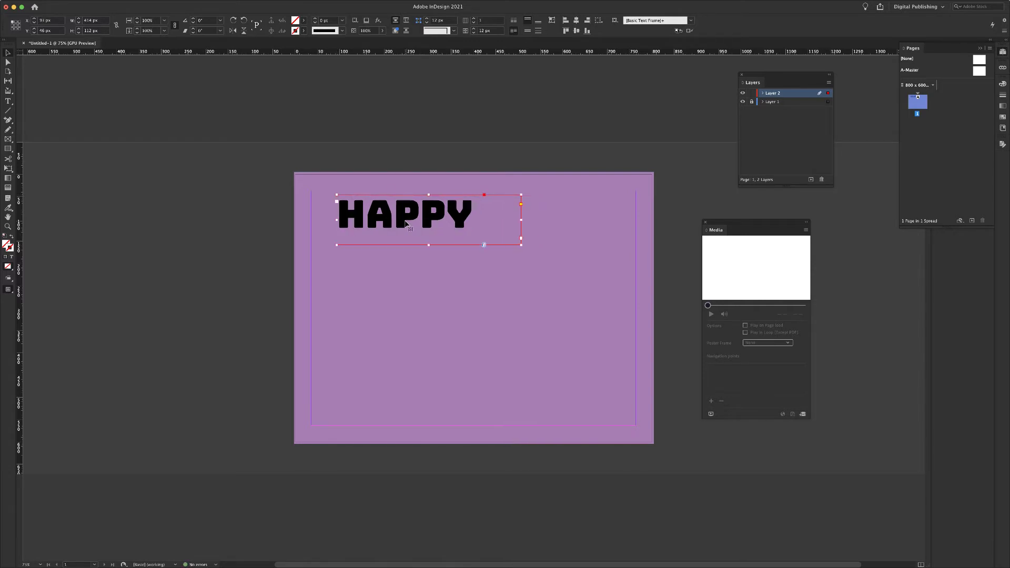
# Enter the HAPPY text frame and select the whole word.
pyautogui.doubleClick(406, 225)
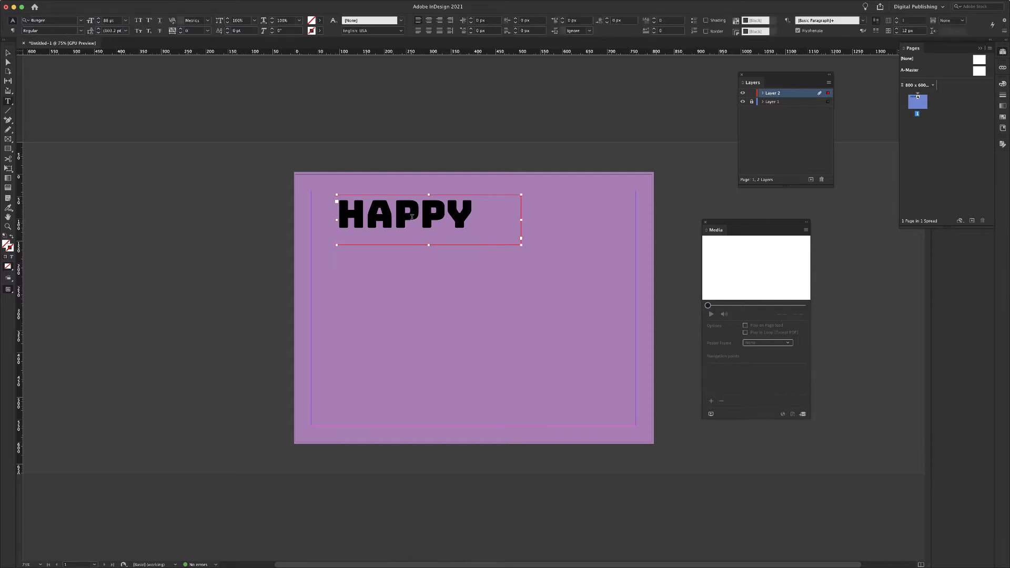
pyautogui.doubleClick(419, 216)
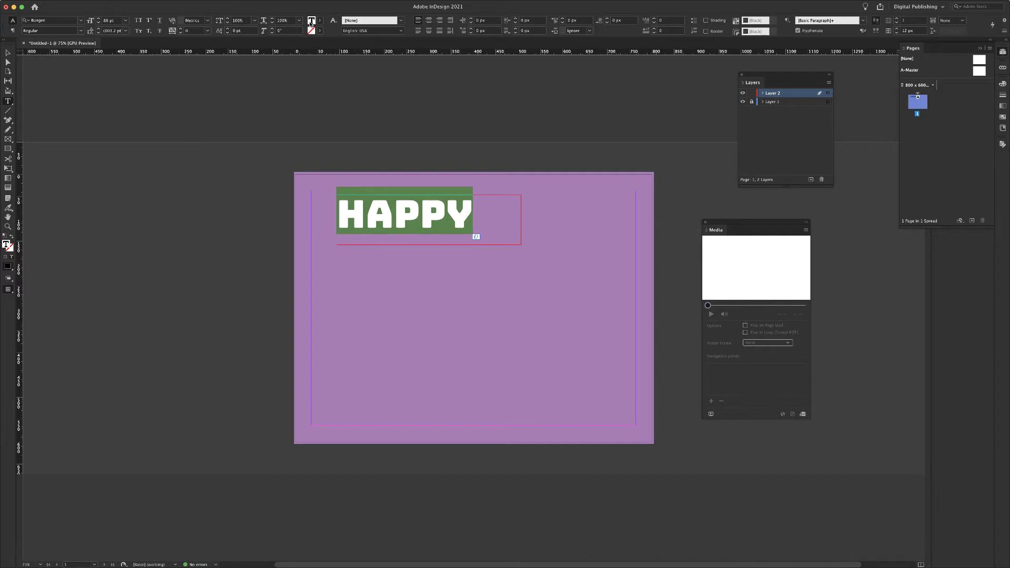
pyautogui.moveTo(272, 3)
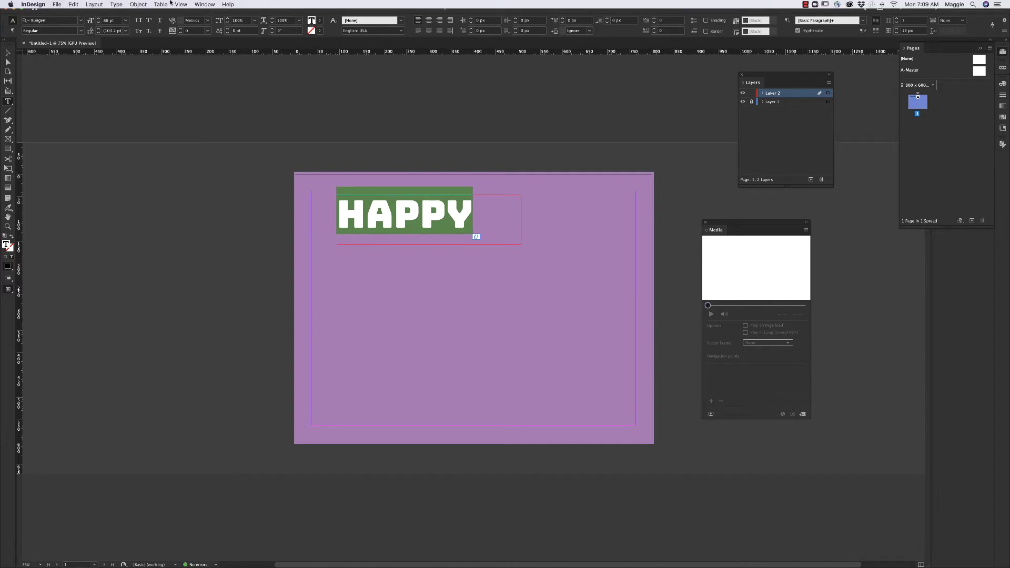
# Open the Character panel from Type & Tables and park it at the page's upper left.
pyautogui.click(202, 6)
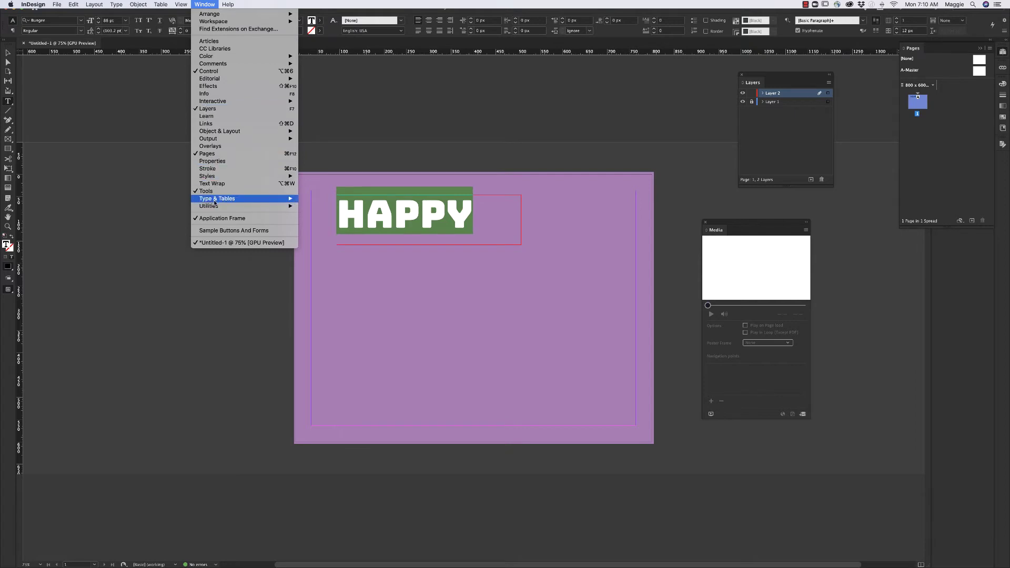
pyautogui.moveTo(215, 200)
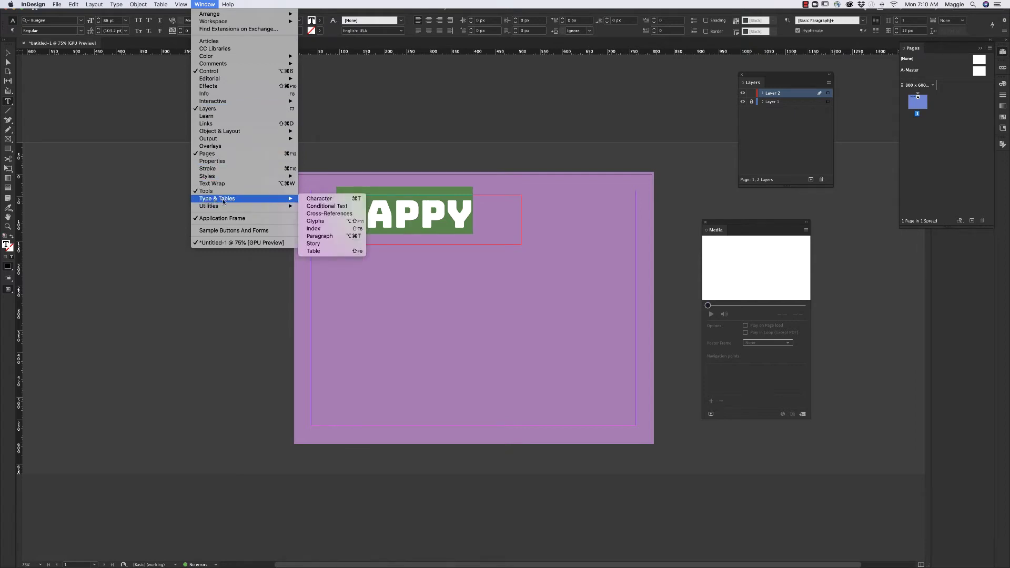
pyautogui.click(318, 199)
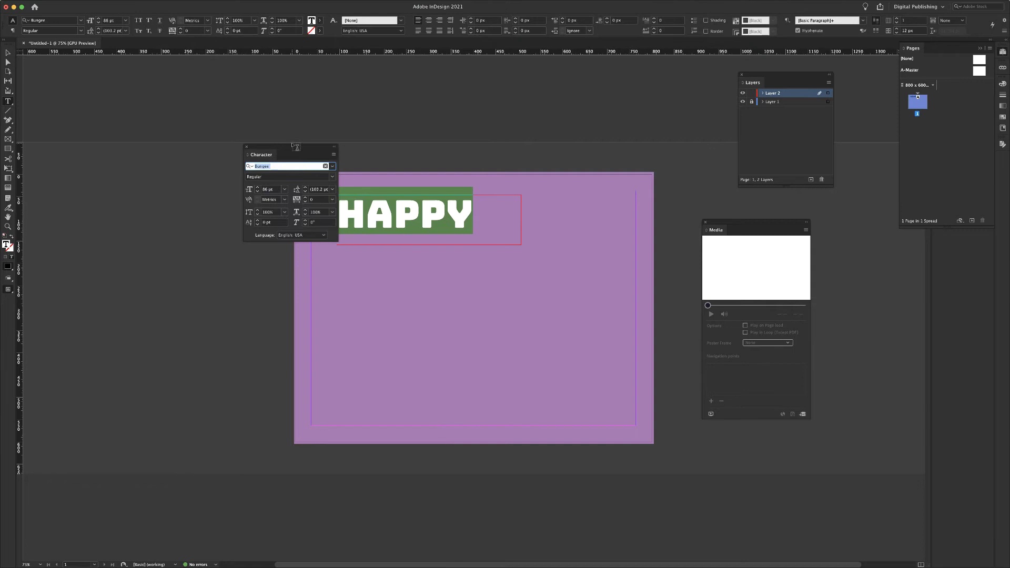
pyautogui.moveTo(293, 145); pyautogui.dragTo(160, 133)
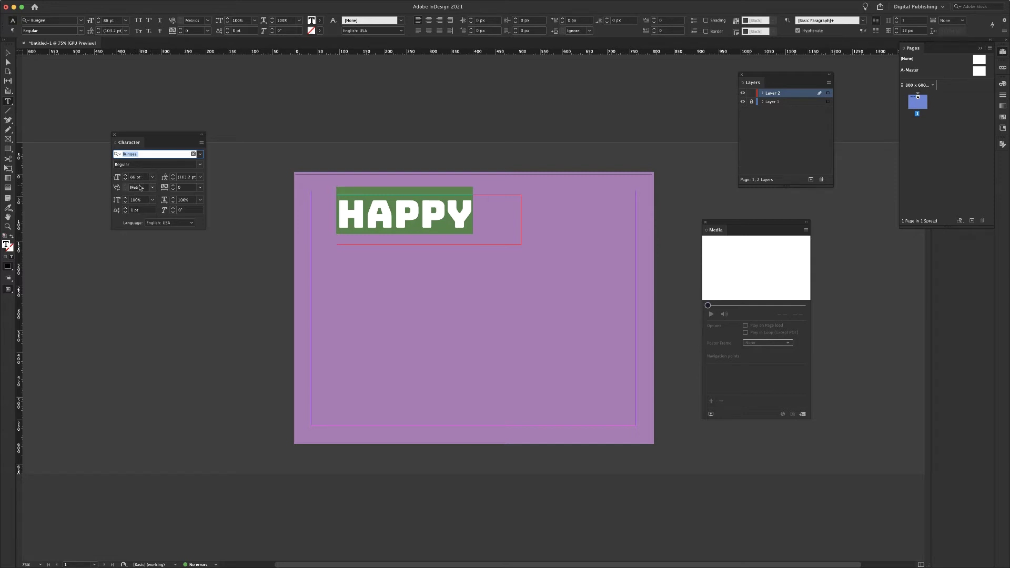
pyautogui.moveTo(148, 138); pyautogui.dragTo(133, 116)
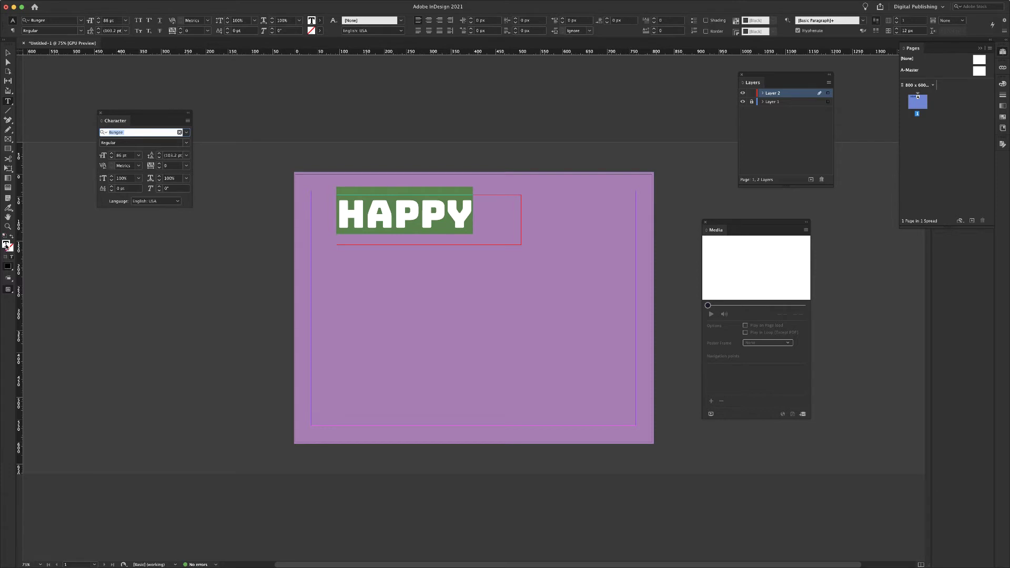
# Fill the HAPPY text with very dark red 300000 from the Color Picker.
pyautogui.doubleClick(7, 245)
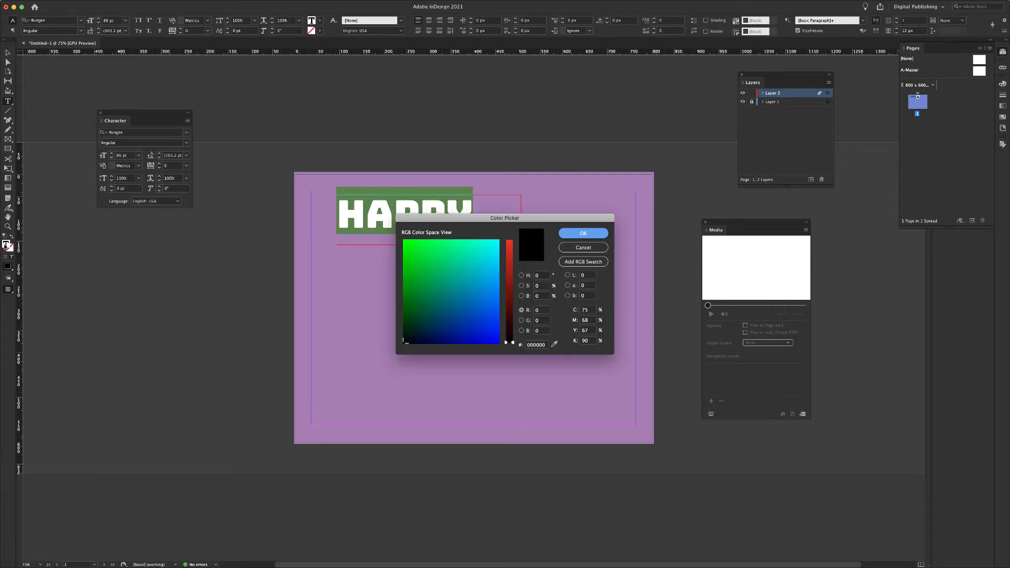
pyautogui.click(508, 267)
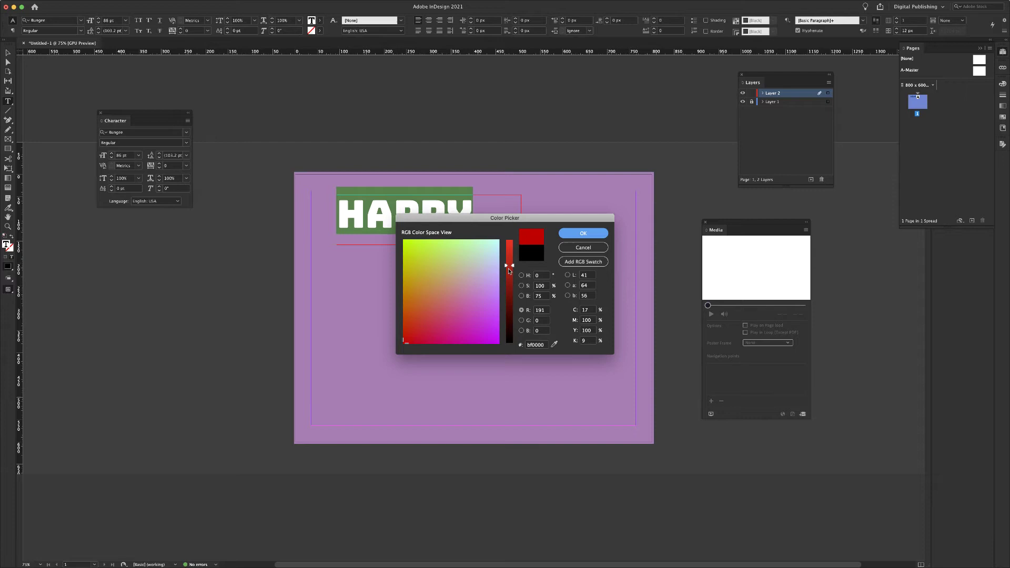
pyautogui.moveTo(508, 279); pyautogui.dragTo(511, 324)
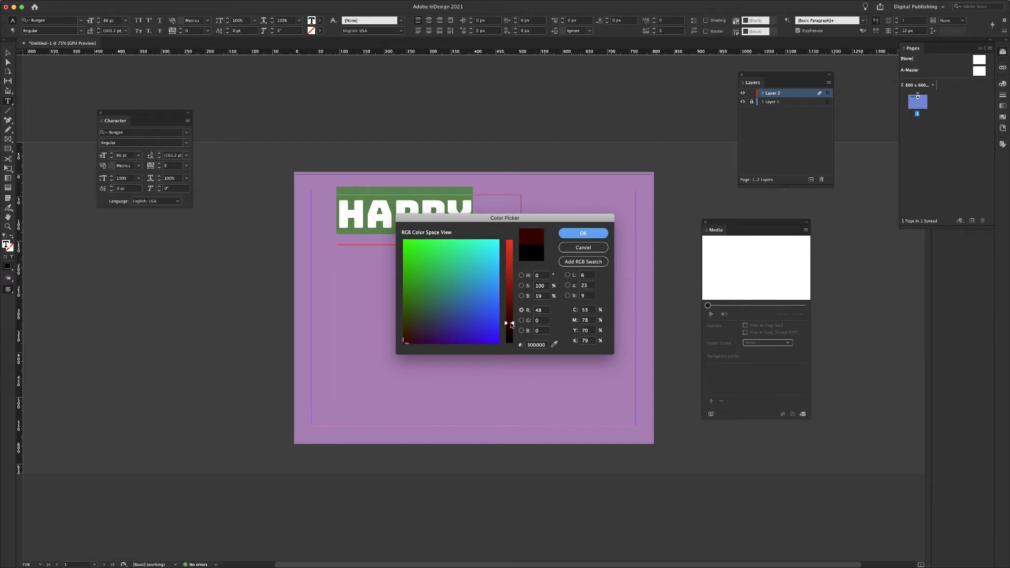
pyautogui.click(567, 235)
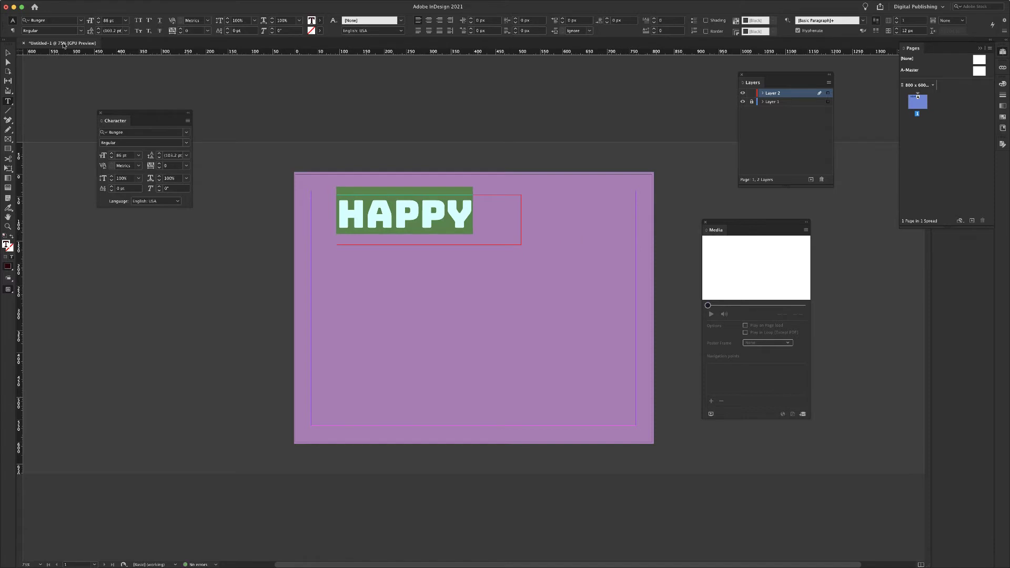
# Nudge the HAPPY frame slightly left, then copy and paste it below the original.
pyautogui.click(8, 52)
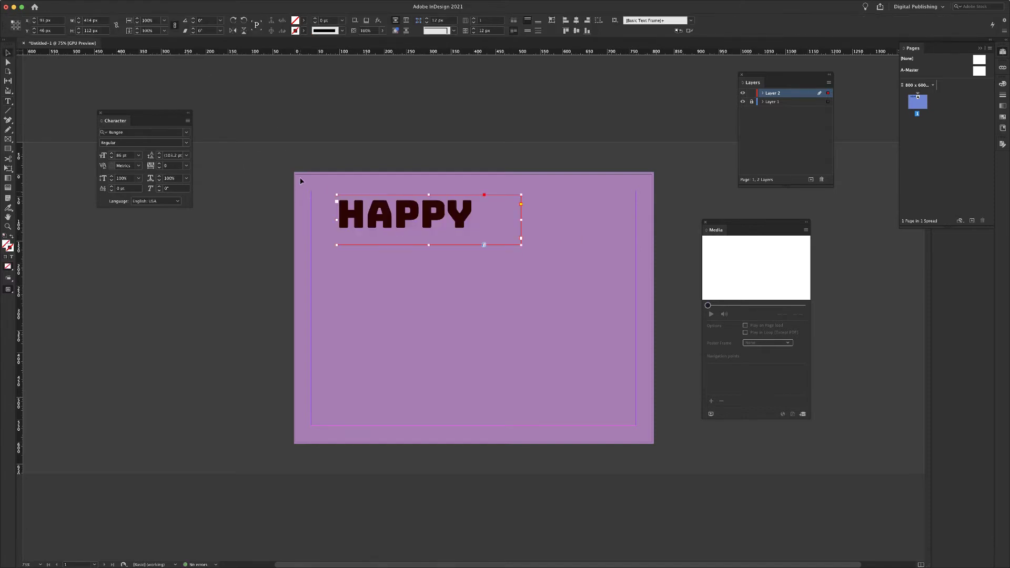
pyautogui.moveTo(374, 223); pyautogui.dragTo(371, 223)
pyautogui.click(424, 258)
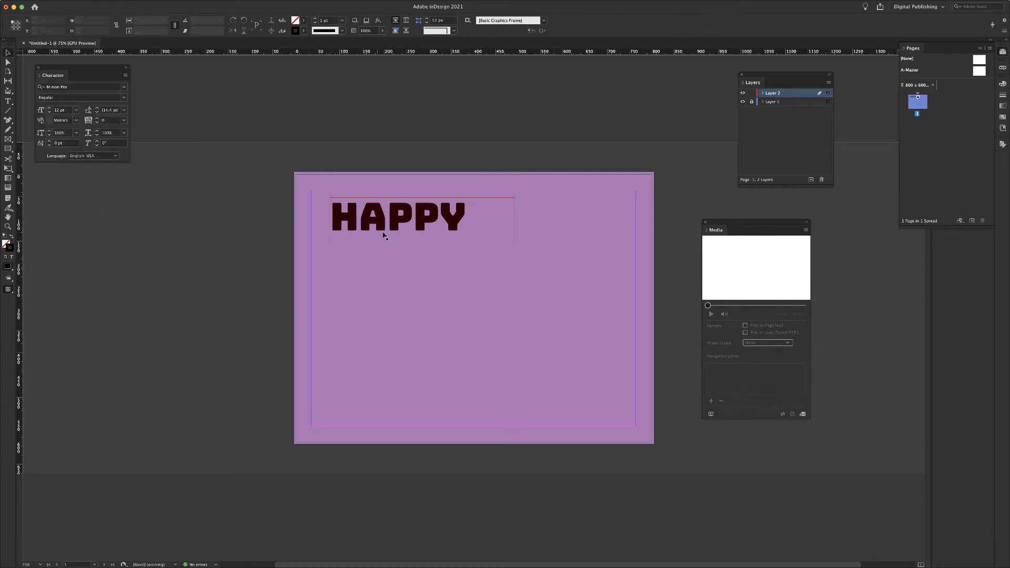
pyautogui.click(420, 223)
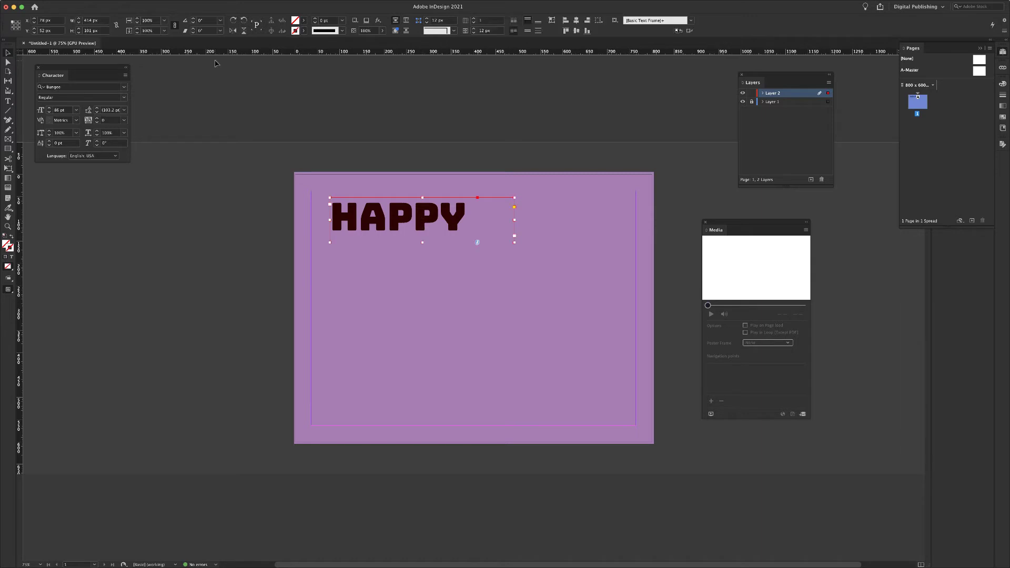
pyautogui.moveTo(103, 3)
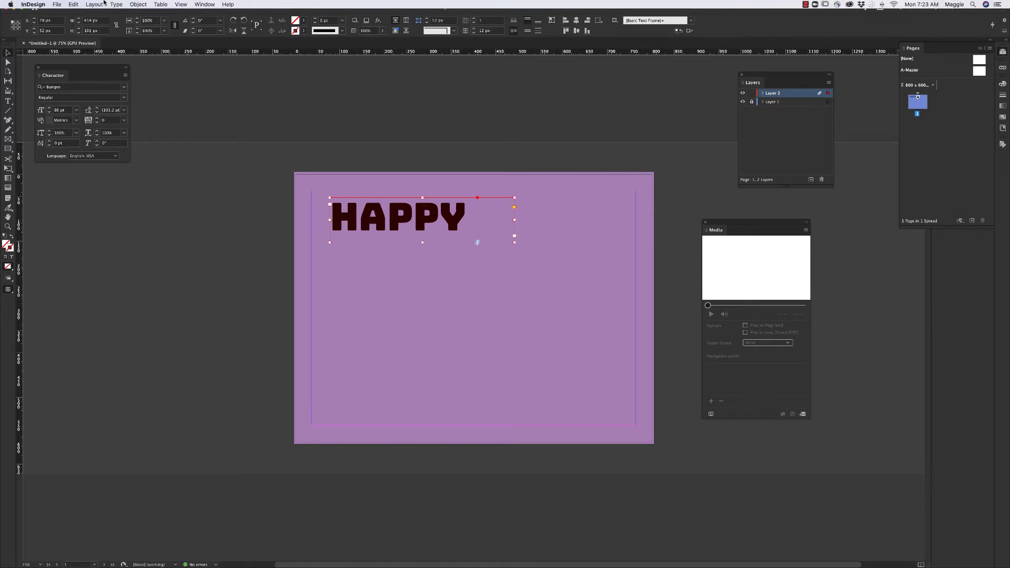
pyautogui.click(70, 5)
pyautogui.click(80, 39)
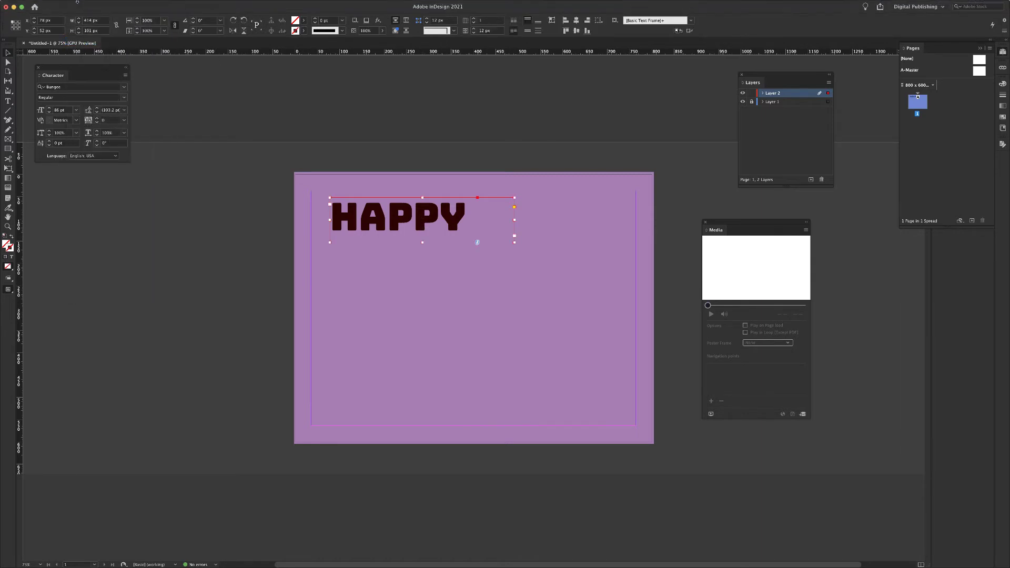
pyautogui.click(73, 4)
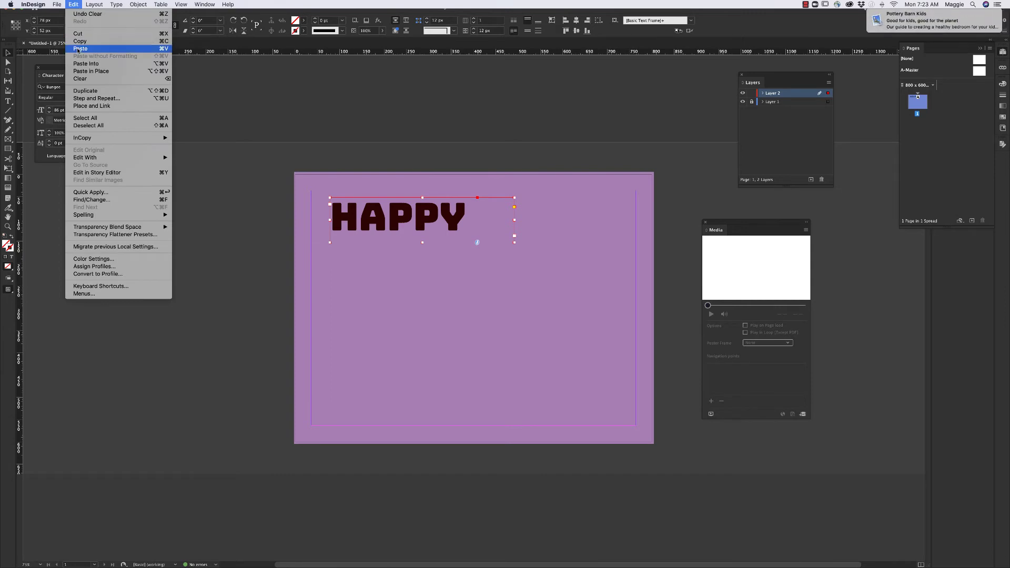
pyautogui.click(78, 49)
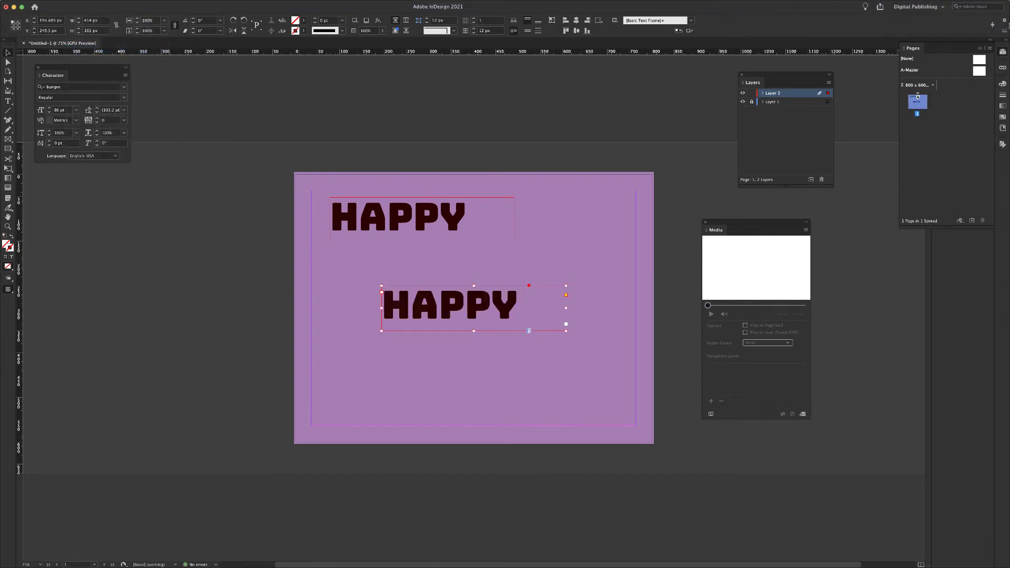
pyautogui.moveTo(397, 299); pyautogui.dragTo(353, 267)
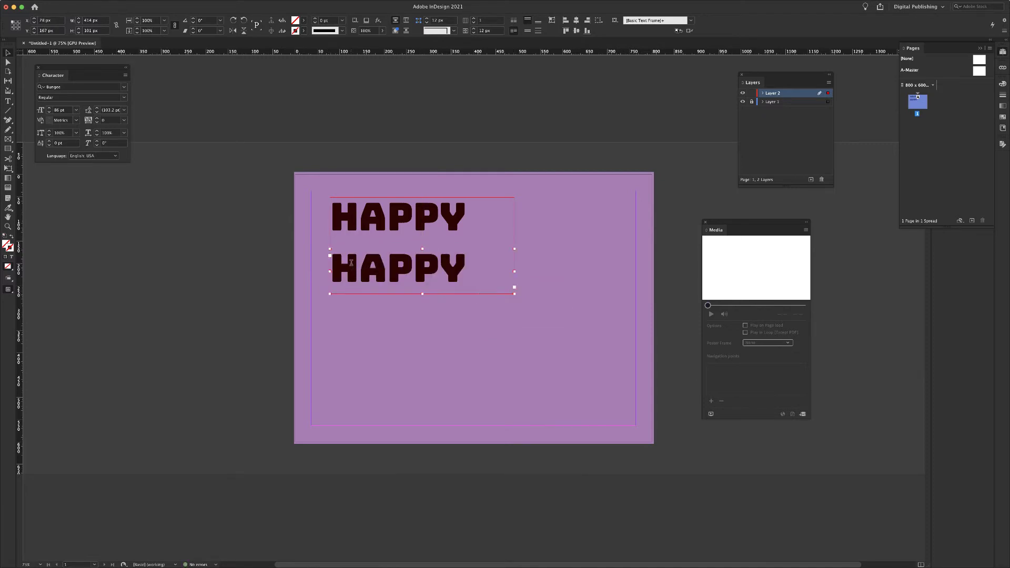
# Retype the copy as DAY BEFORE and widen its frame to fit the line.
pyautogui.doubleClick(352, 266)
pyautogui.doubleClick(379, 272)
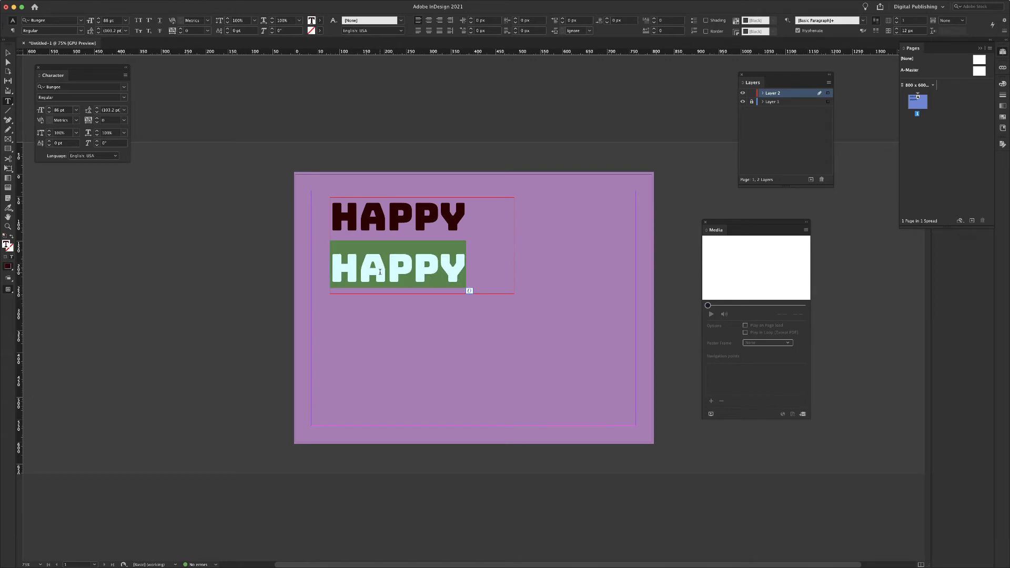
pyautogui.write('DAY BEF')
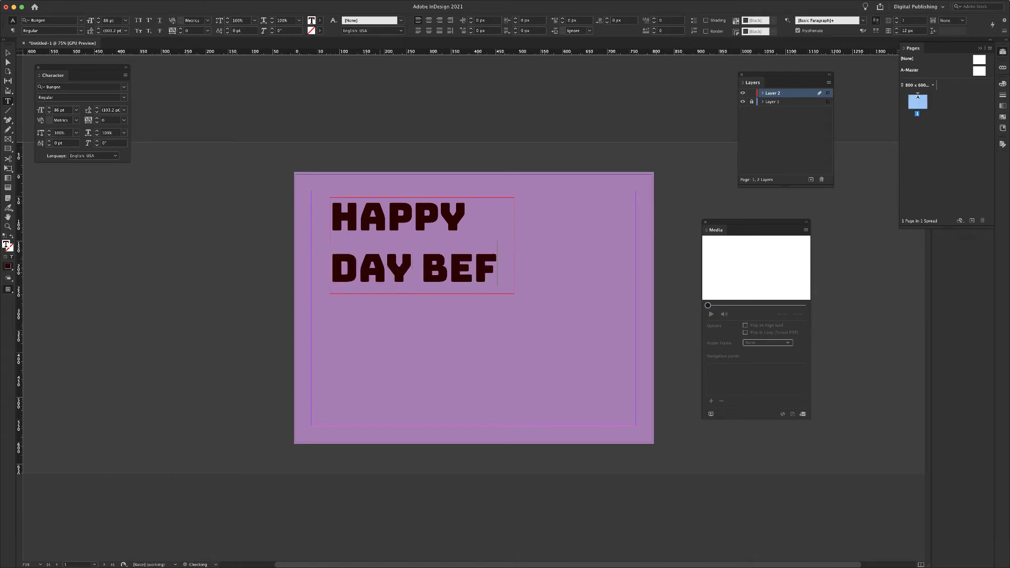
pyautogui.press('BackSpace')
pyautogui.write('-')
pyautogui.click(9, 53)
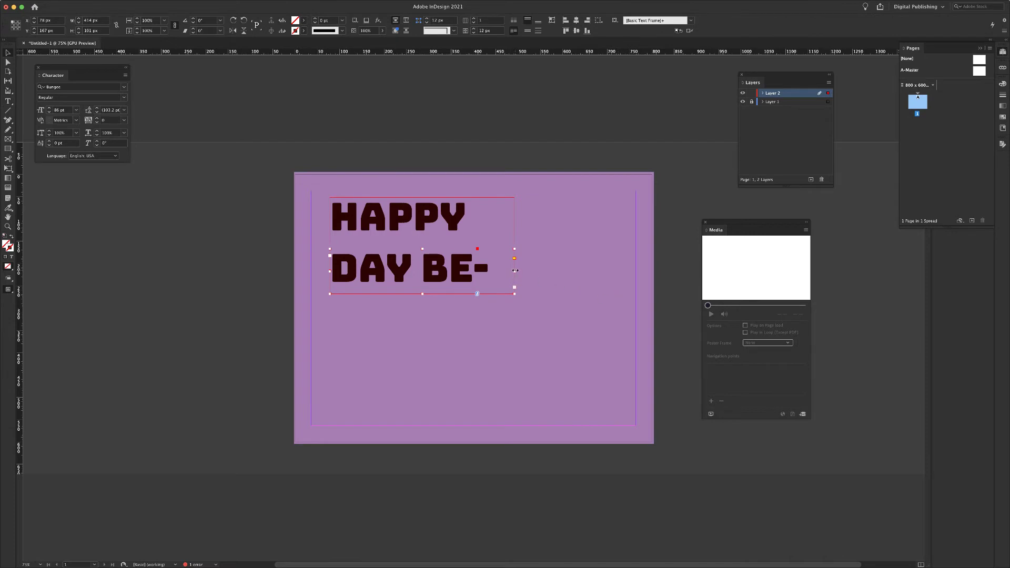
pyautogui.moveTo(515, 271); pyautogui.dragTo(565, 272)
pyautogui.moveTo(448, 293); pyautogui.dragTo(447, 299)
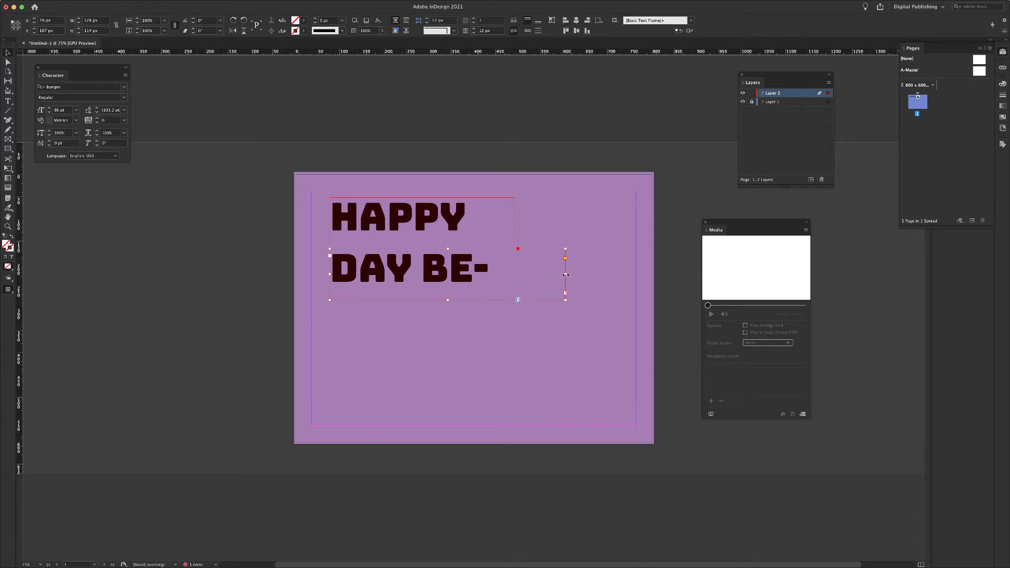
pyautogui.moveTo(566, 274); pyautogui.dragTo(604, 274)
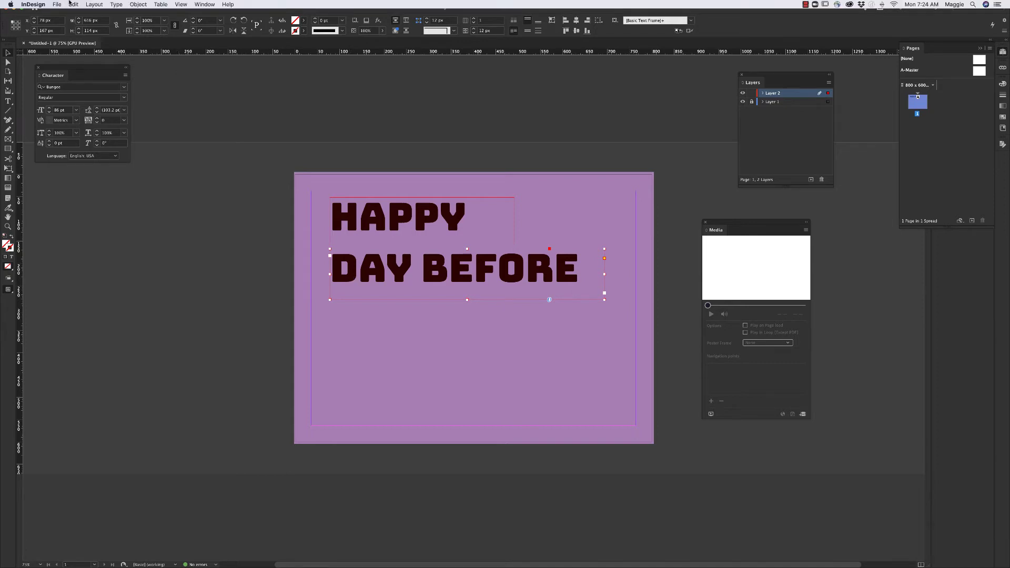
# Duplicate the DAY BEFORE frame and place the copy below it.
pyautogui.click(74, 4)
pyautogui.click(78, 42)
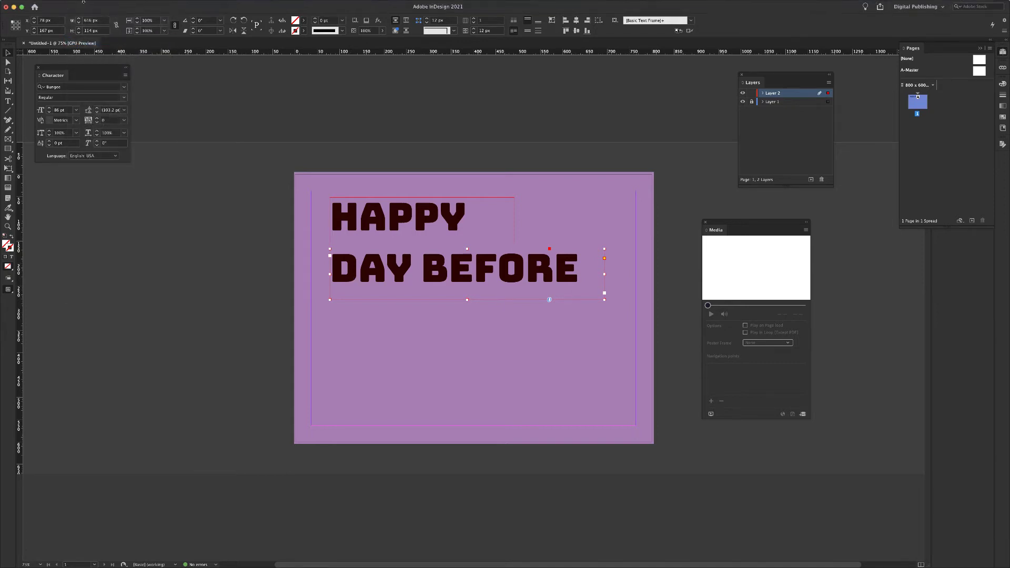
pyautogui.click(73, 4)
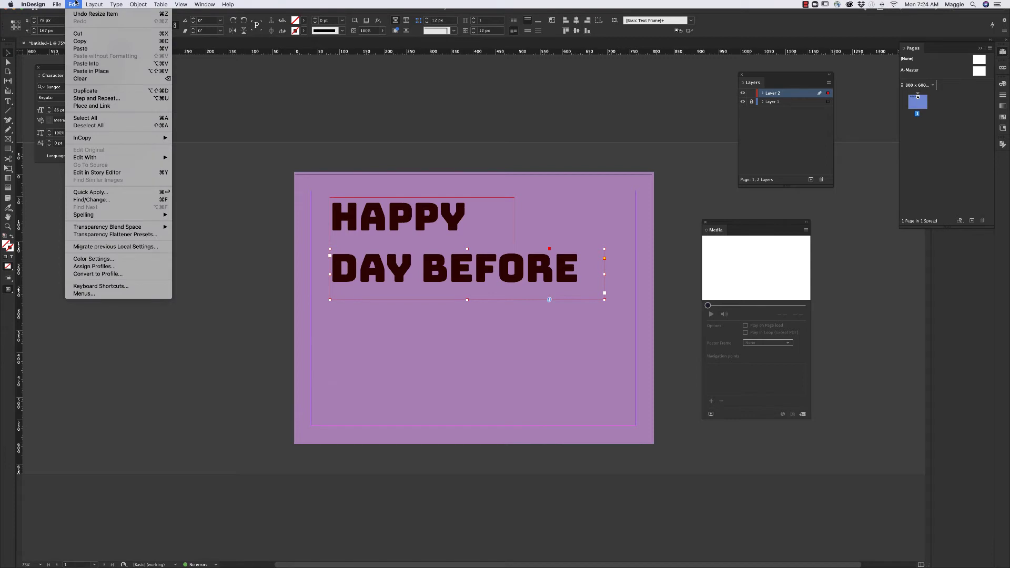
pyautogui.click(80, 49)
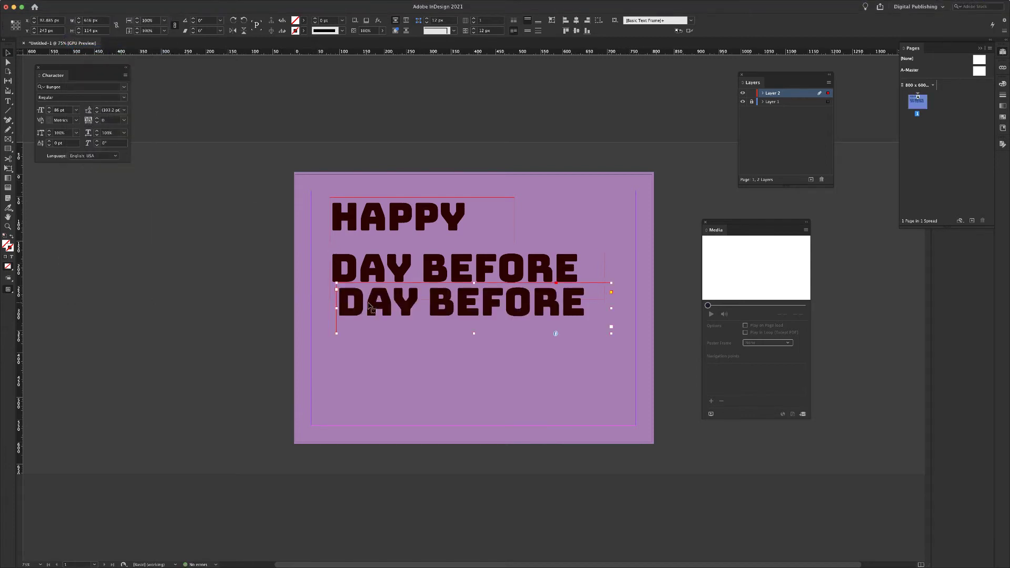
pyautogui.moveTo(377, 310); pyautogui.dragTo(366, 342)
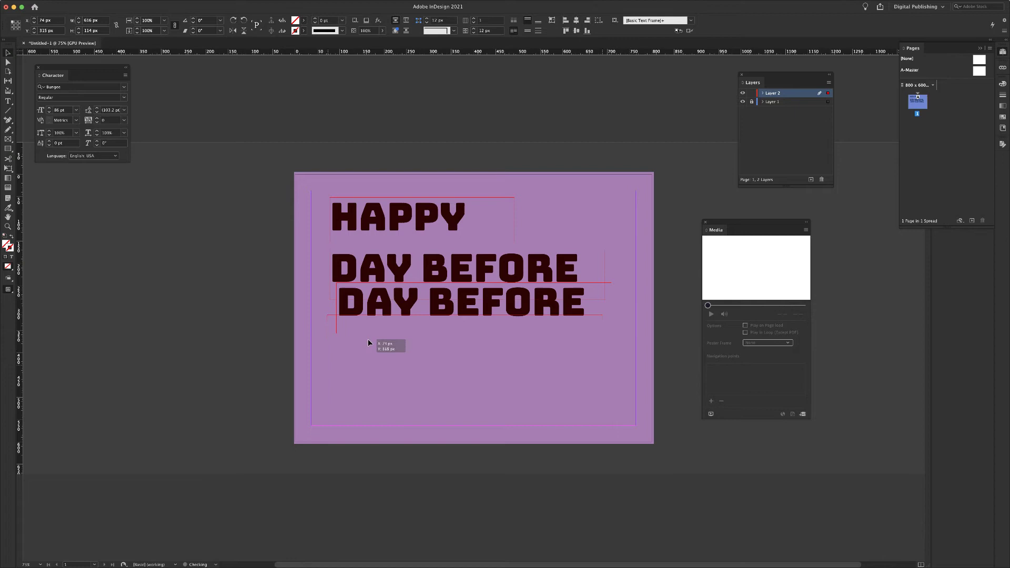
pyautogui.moveTo(368, 342); pyautogui.dragTo(370, 345)
# Retype the copy as HALF PRICE, centre-align it, and nudge the frame into place.
pyautogui.doubleClick(369, 344)
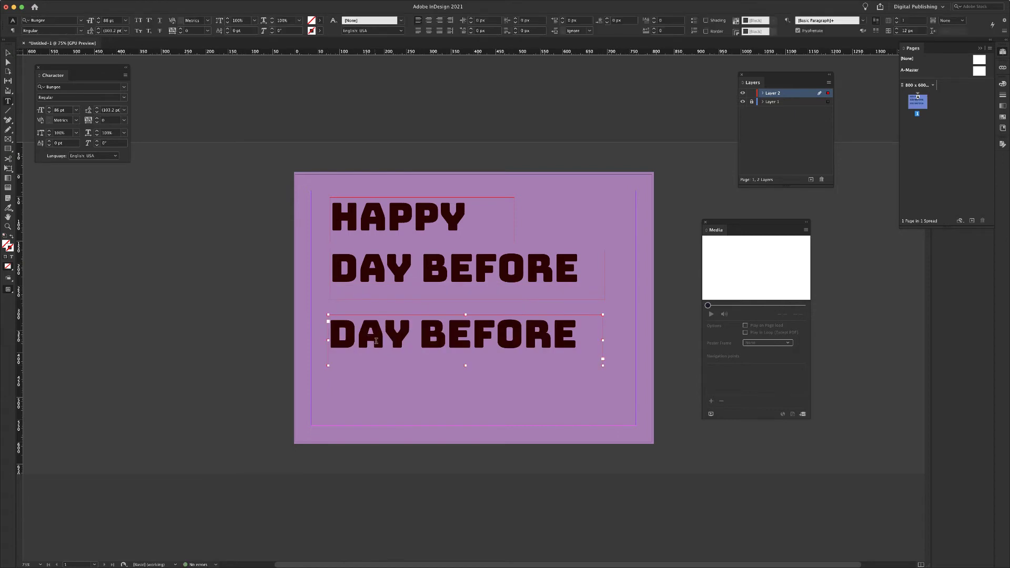
pyautogui.tripleClick(405, 346)
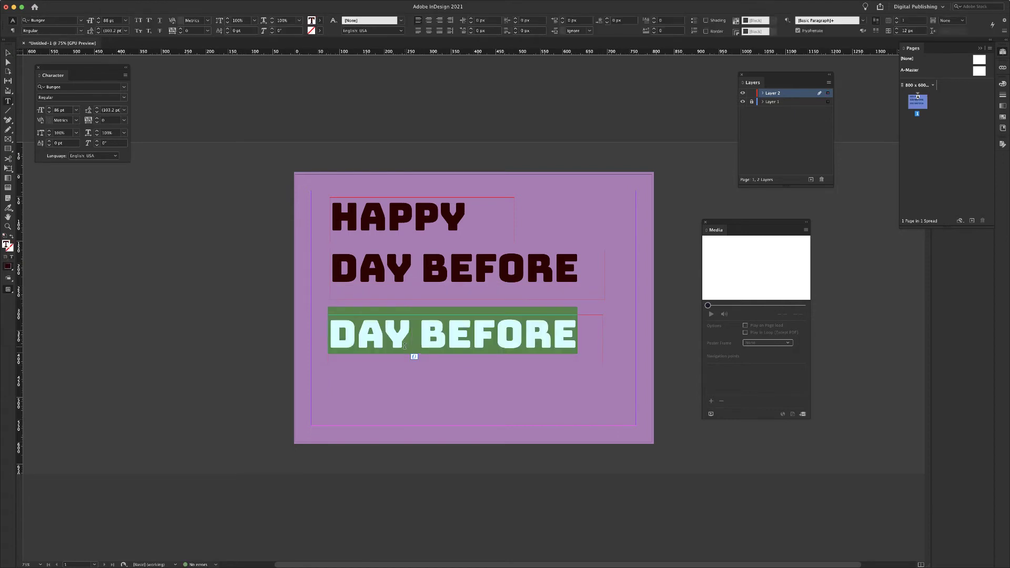
pyautogui.write('HAL PR')
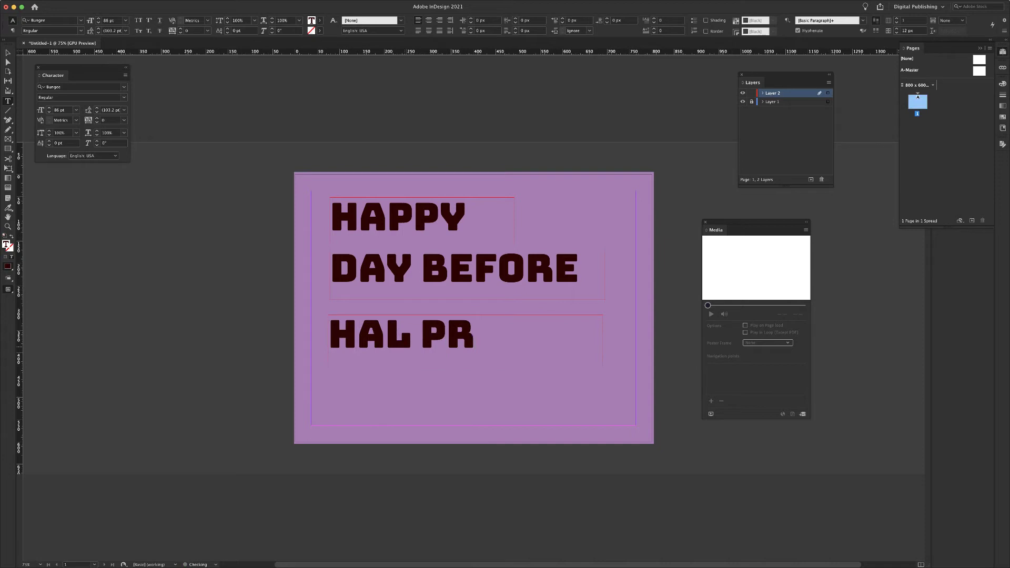
pyautogui.write('ICE')
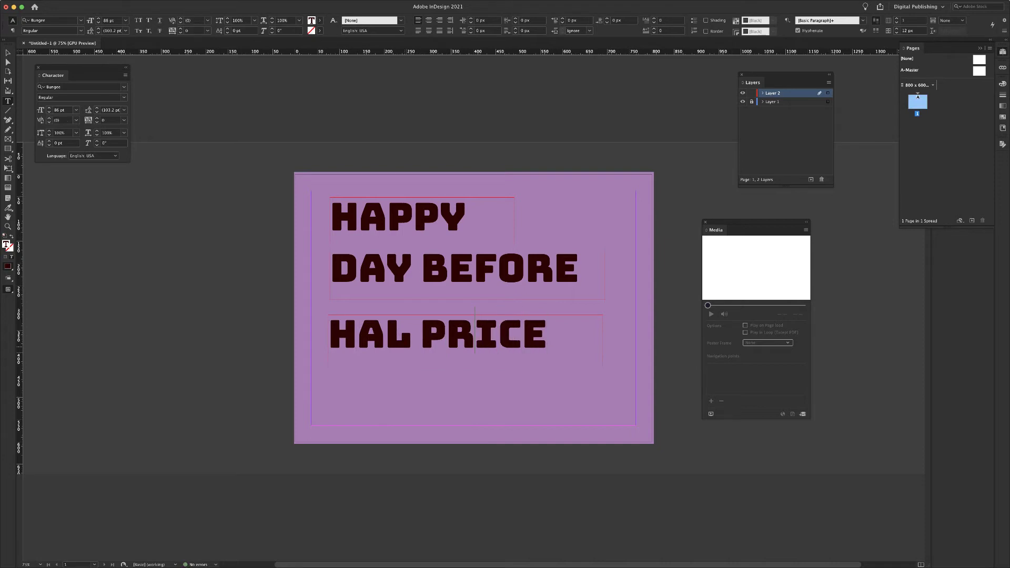
pyautogui.click(420, 332)
pyautogui.write('F')
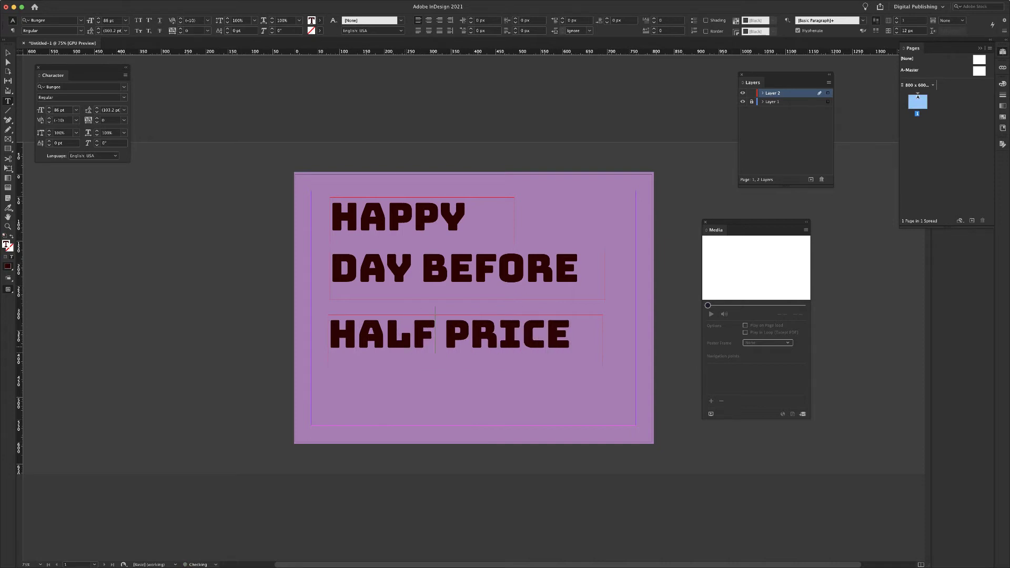
pyautogui.tripleClick(390, 335)
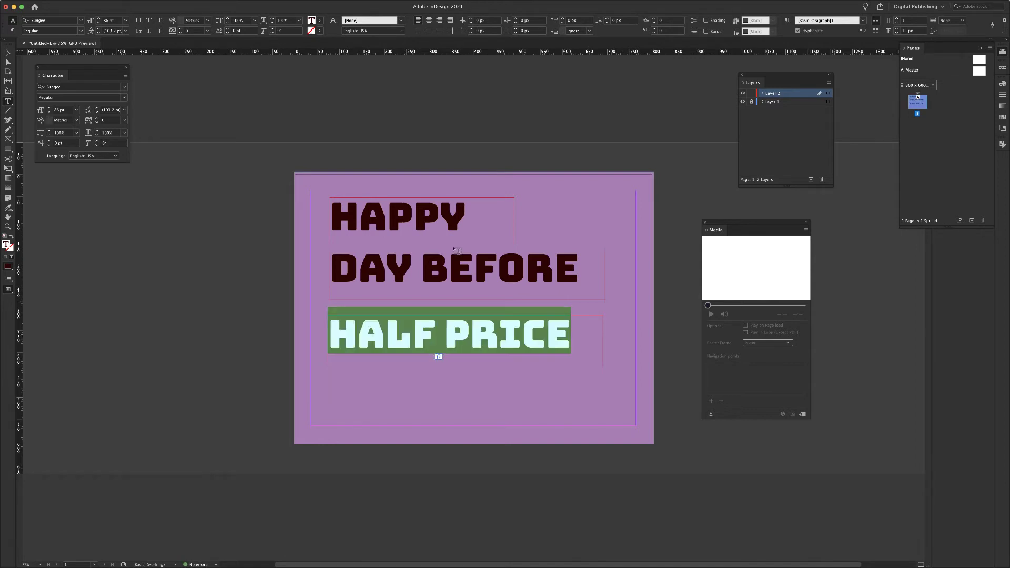
pyautogui.click(429, 22)
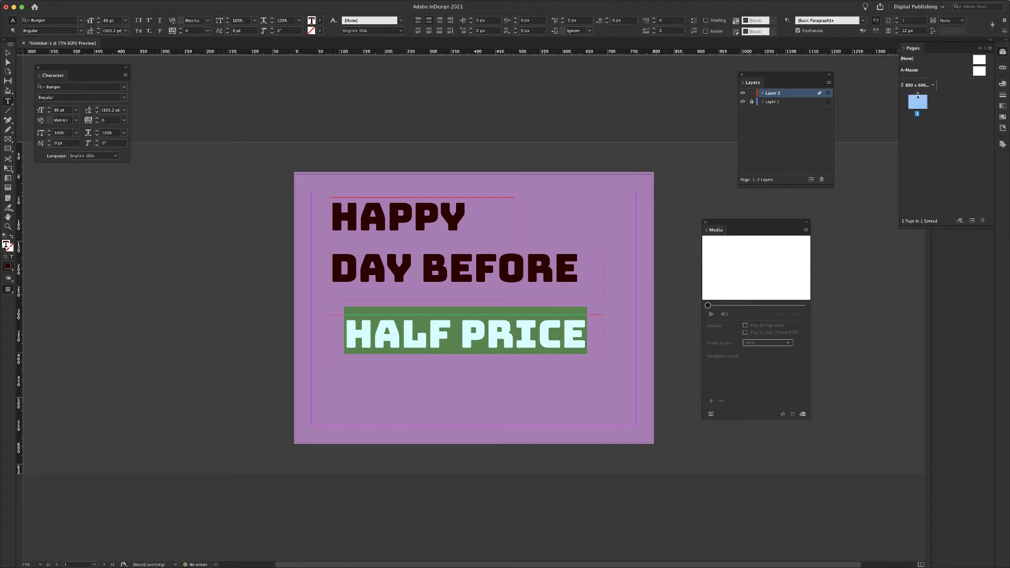
pyautogui.click(8, 53)
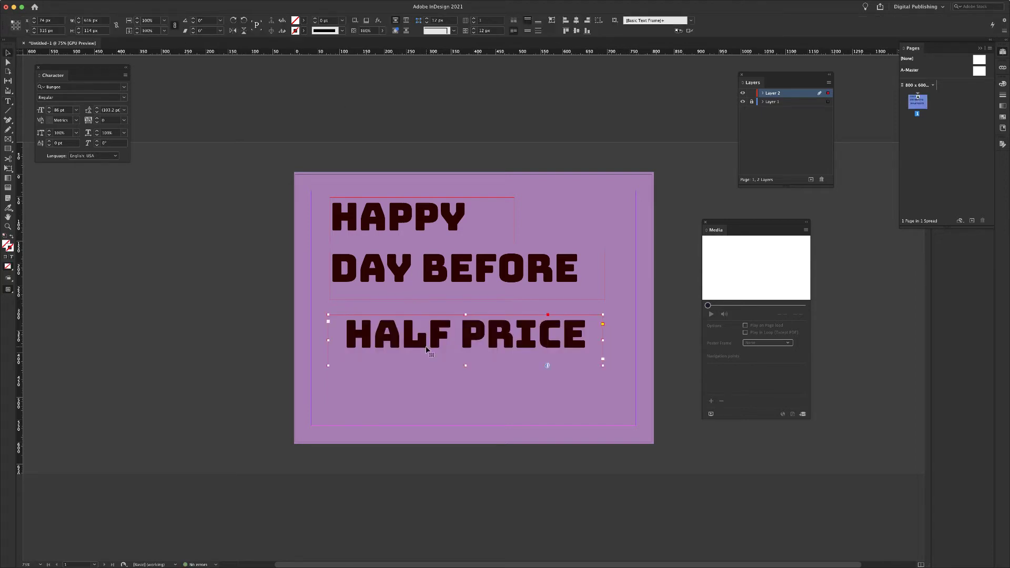
pyautogui.moveTo(428, 343); pyautogui.dragTo(427, 344)
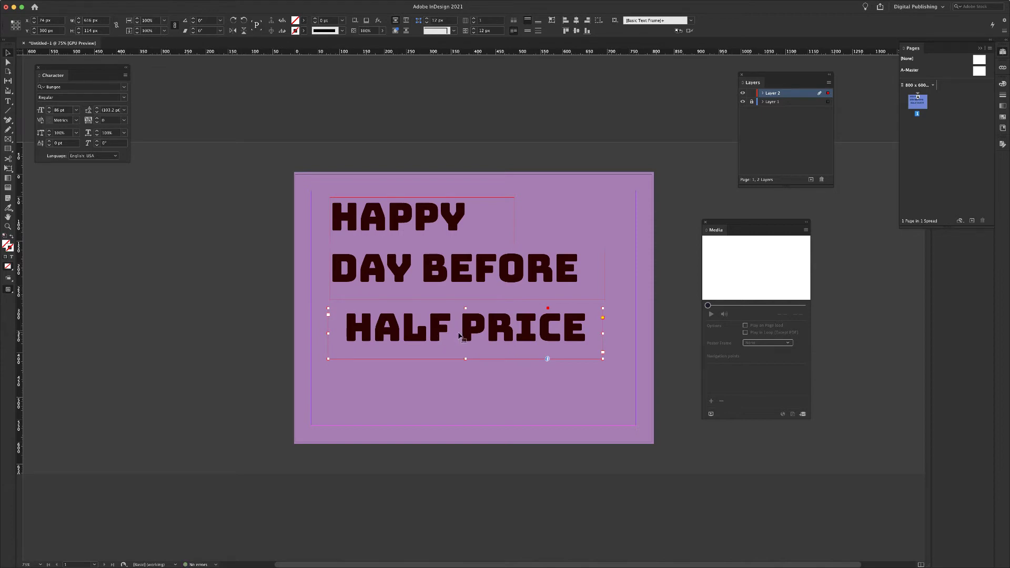
# Set the whole half price line in the Cortado script font.
pyautogui.press('t')
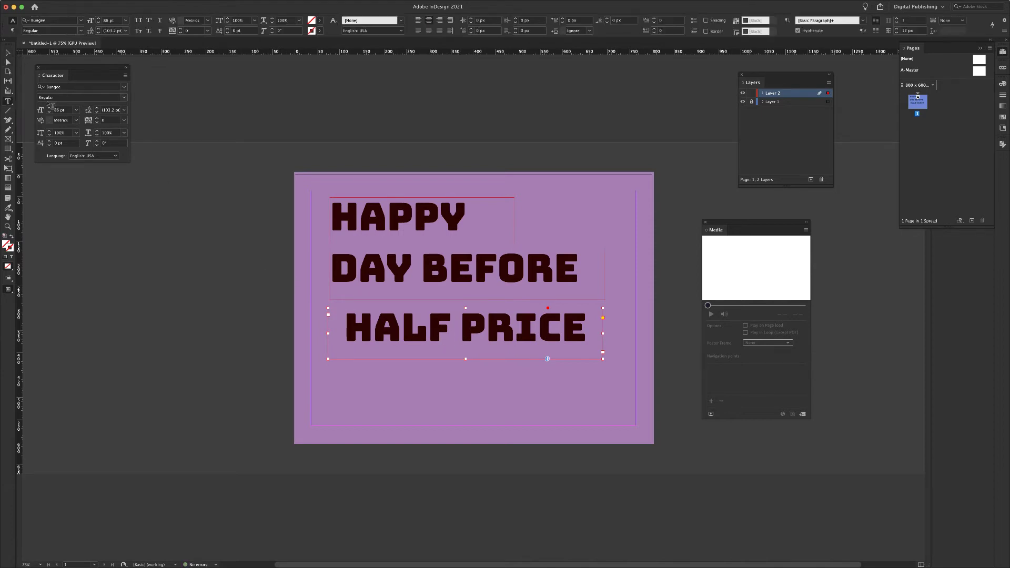
pyautogui.tripleClick(429, 331)
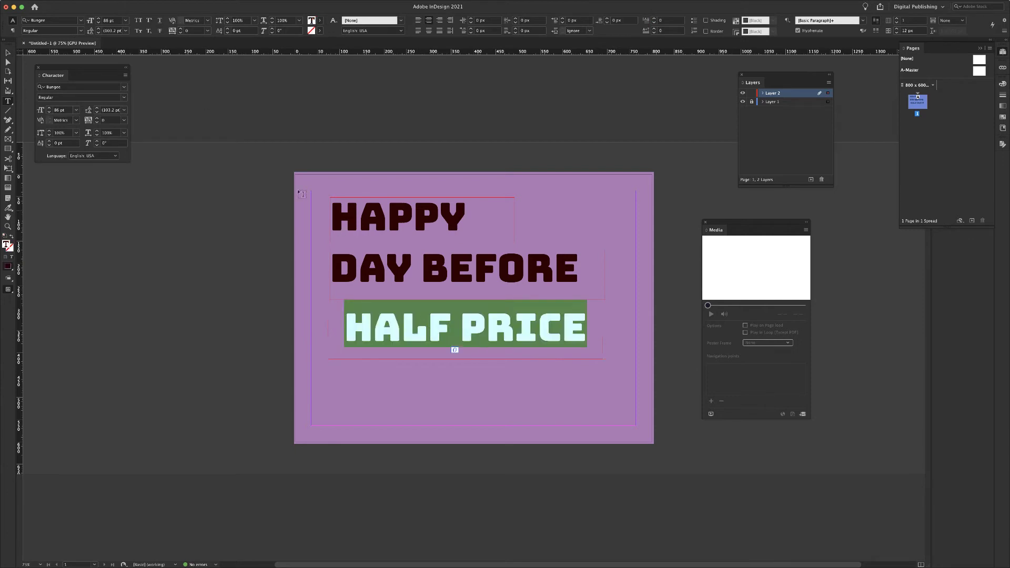
pyautogui.click(125, 88)
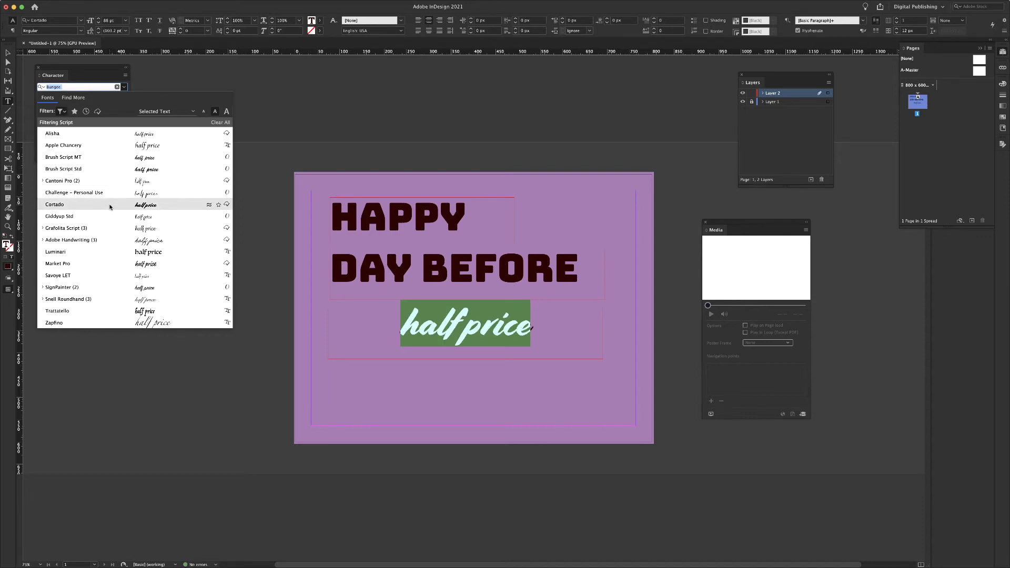
pyautogui.click(110, 205)
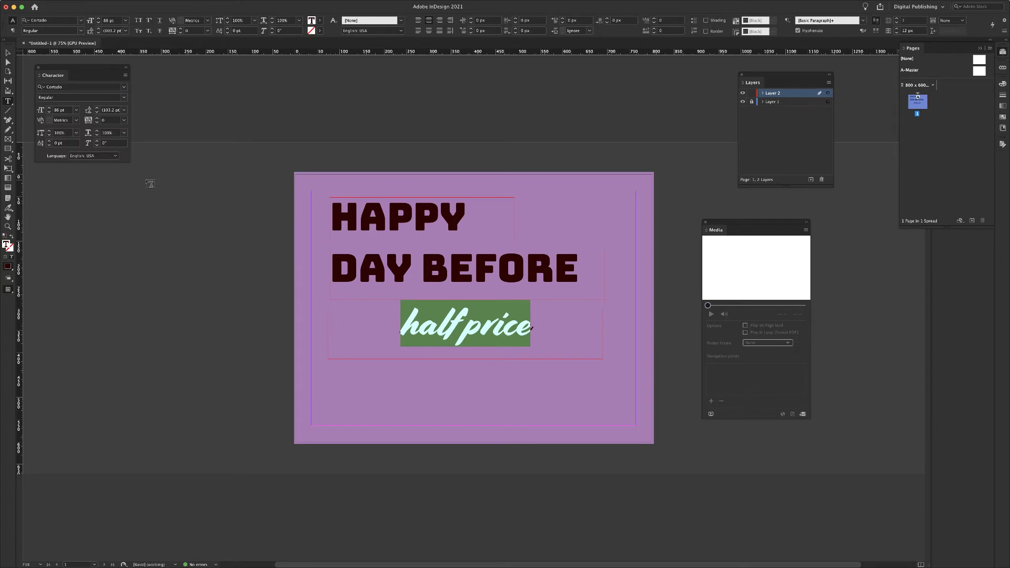
# Enlarge the half price text to about 117 pt.
pyautogui.click(50, 107)
pyautogui.click(49, 107)
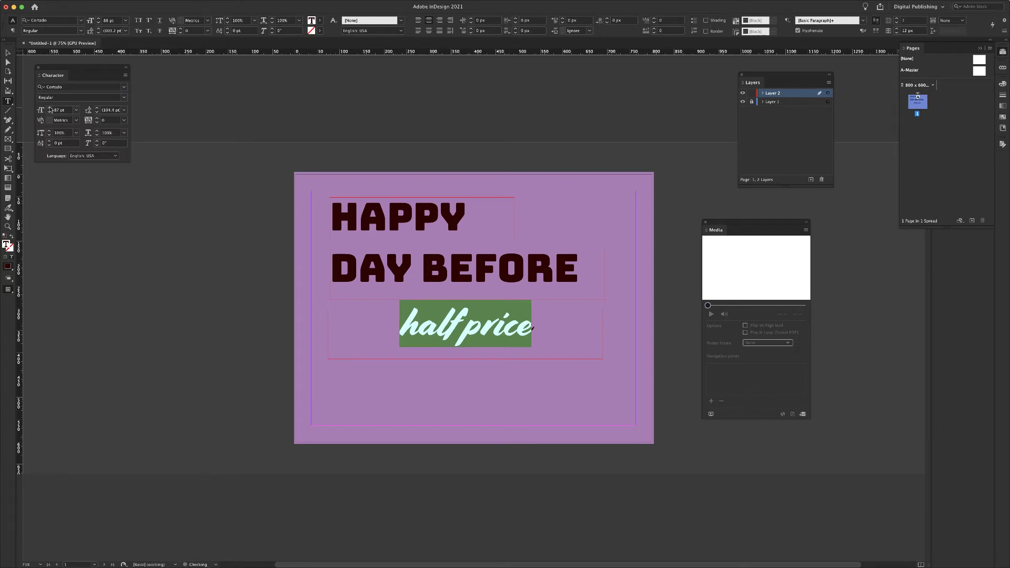
pyautogui.click(50, 108)
pyautogui.click(49, 108)
pyautogui.click(49, 107)
pyautogui.click(49, 108)
pyautogui.click(50, 108)
pyautogui.click(50, 108)
pyautogui.click(50, 108)
pyautogui.click(50, 108)
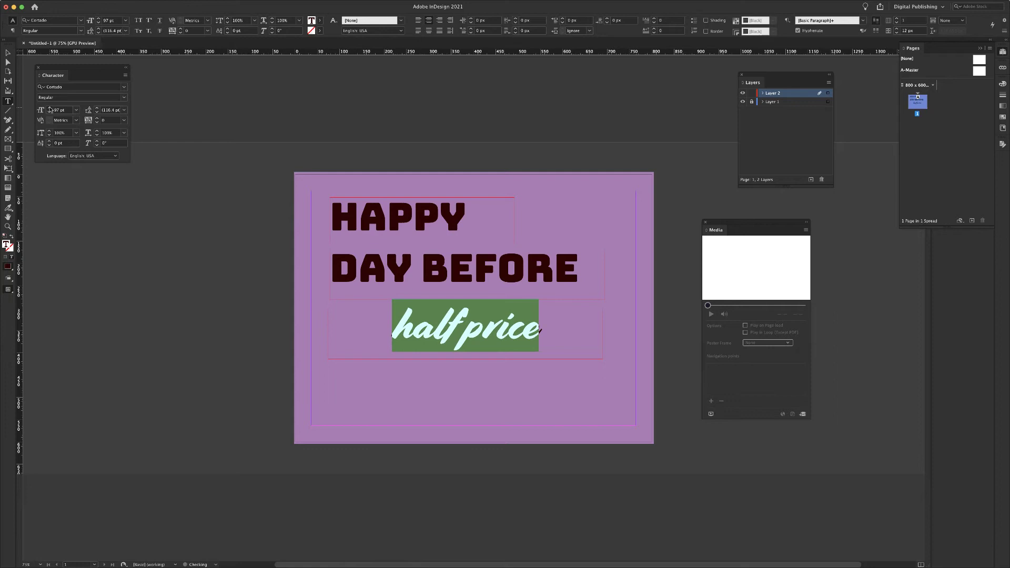
pyautogui.click(50, 108)
pyautogui.click(50, 108)
pyautogui.click(50, 108)
pyautogui.click(50, 107)
pyautogui.click(50, 108)
pyautogui.click(50, 108)
pyautogui.click(50, 108)
pyautogui.click(50, 108)
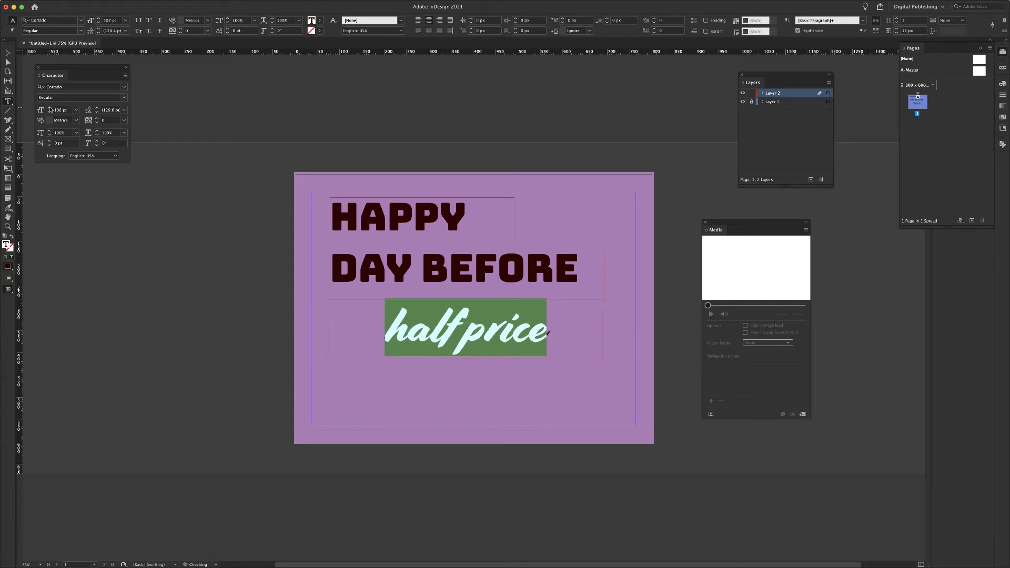
pyautogui.click(50, 108)
pyautogui.click(50, 108)
pyautogui.click(50, 108)
pyautogui.click(50, 108)
pyautogui.click(50, 108)
pyautogui.click(50, 108)
pyautogui.click(50, 107)
pyautogui.click(50, 107)
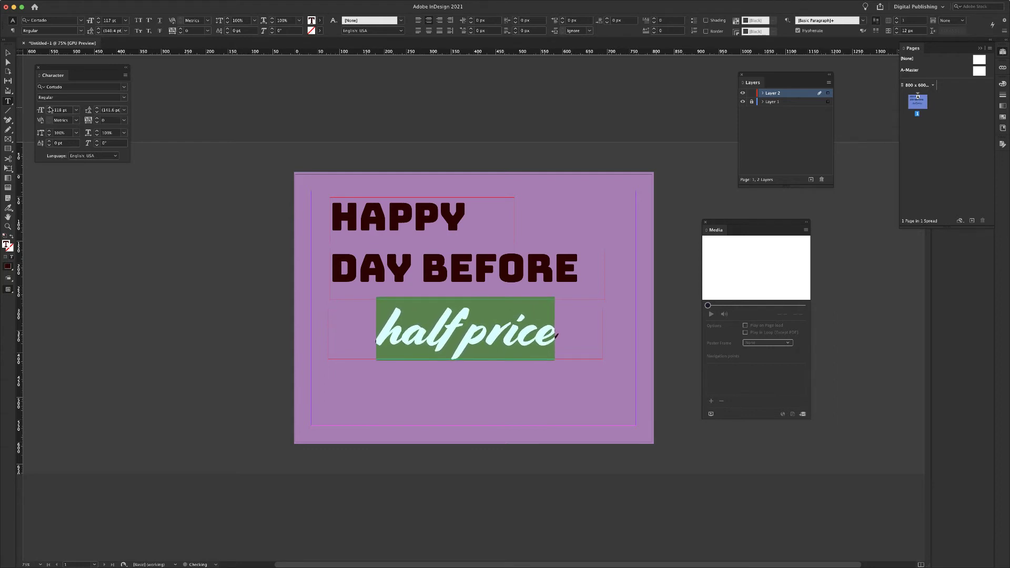
pyautogui.click(50, 108)
pyautogui.click(50, 108)
pyautogui.click(50, 108)
pyautogui.click(50, 108)
pyautogui.click(50, 107)
pyautogui.click(50, 107)
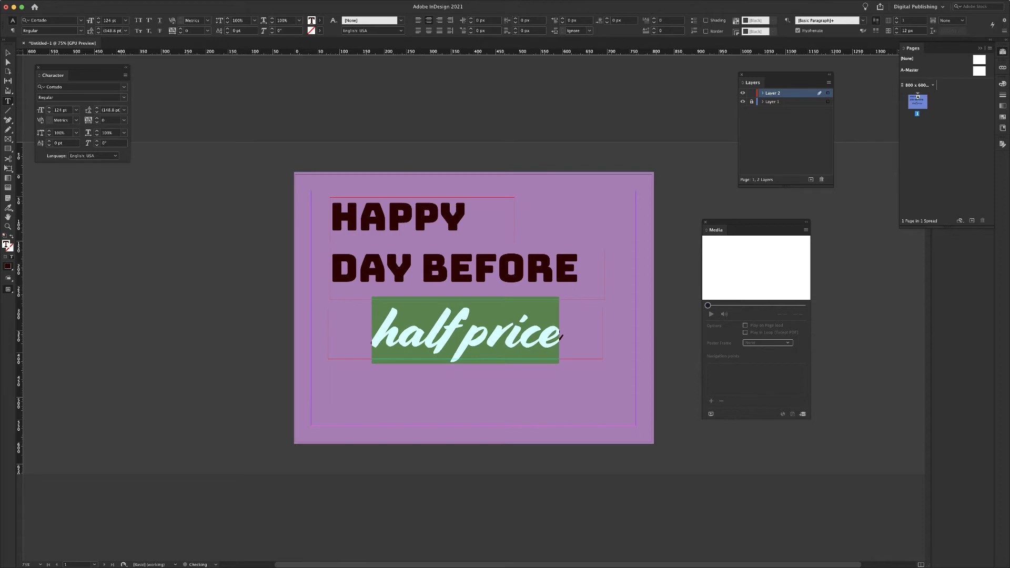
# Copy and paste the half price frame, then drag the duplicate just below the original.
pyautogui.click(9, 53)
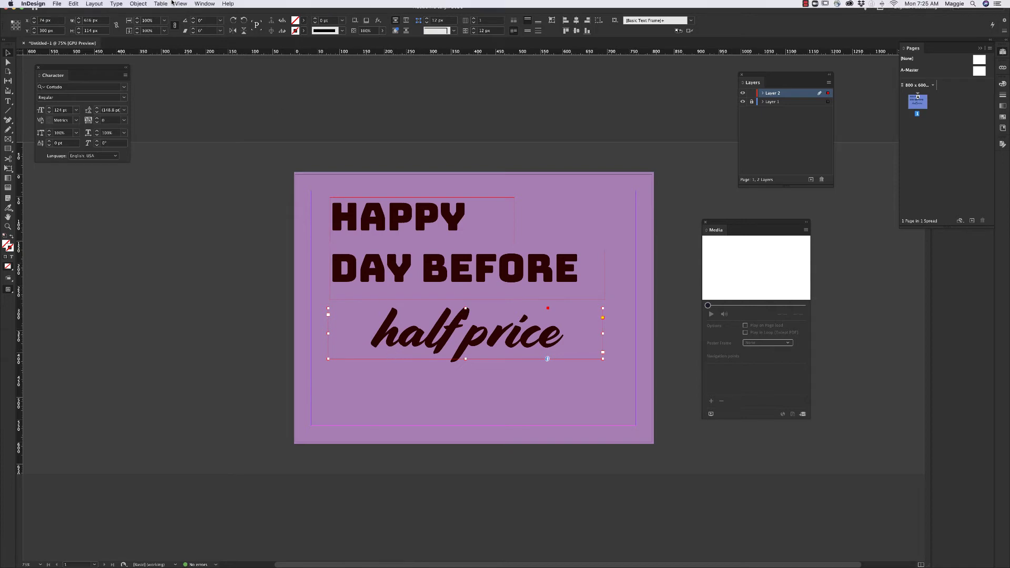
pyautogui.click(74, 4)
pyautogui.click(73, 42)
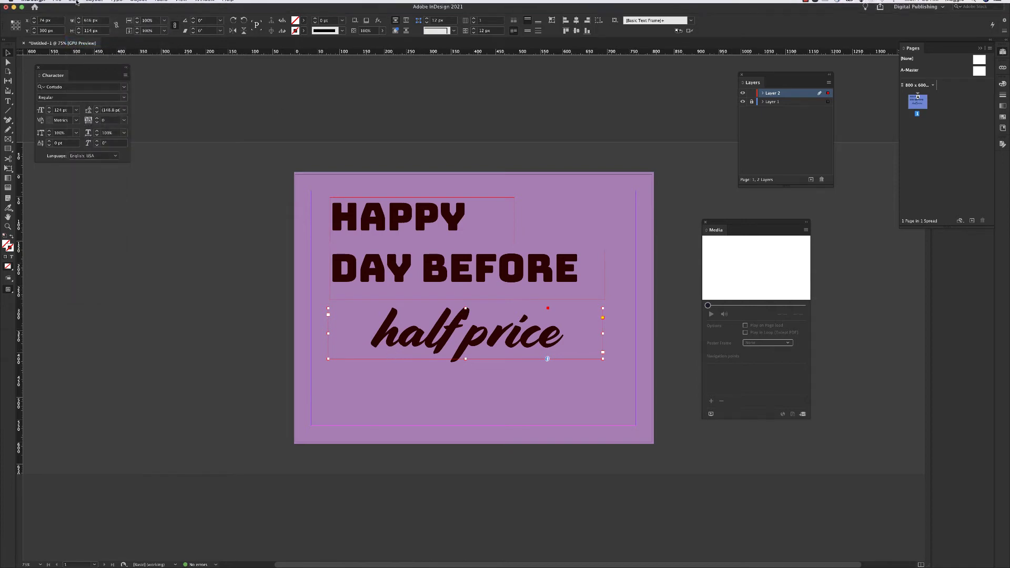
pyautogui.click(73, 4)
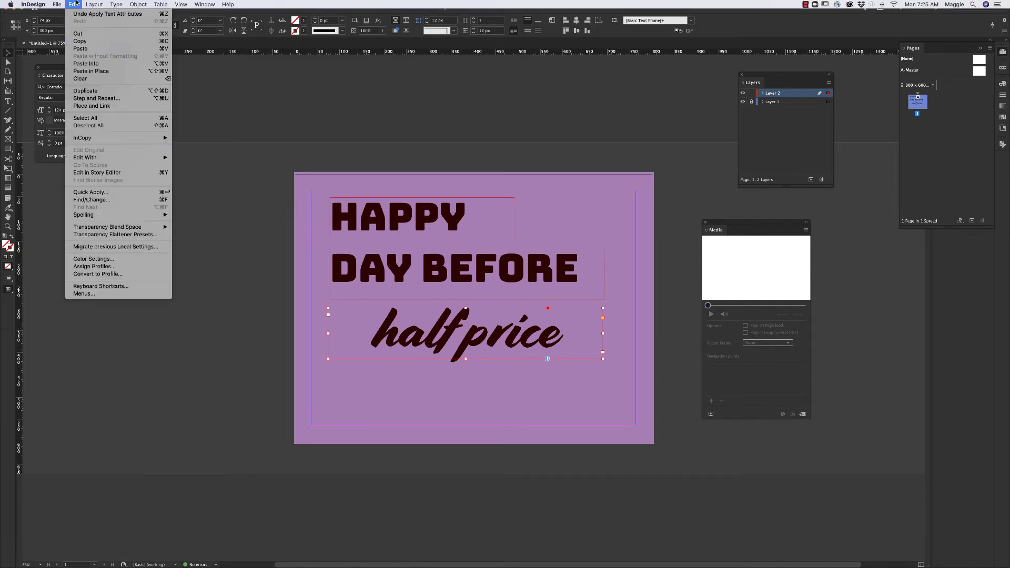
pyautogui.click(80, 49)
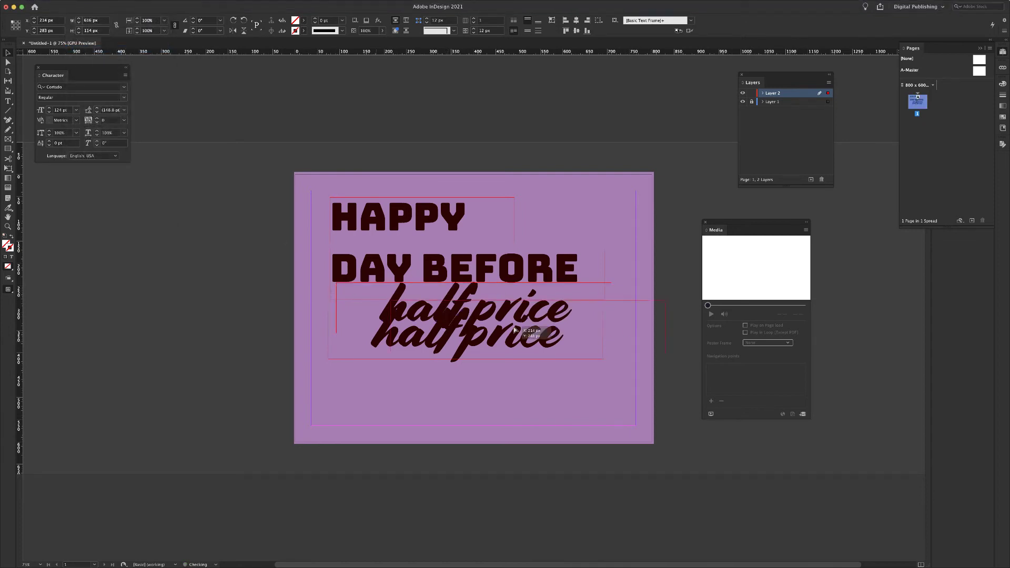
pyautogui.moveTo(447, 294); pyautogui.dragTo(444, 384)
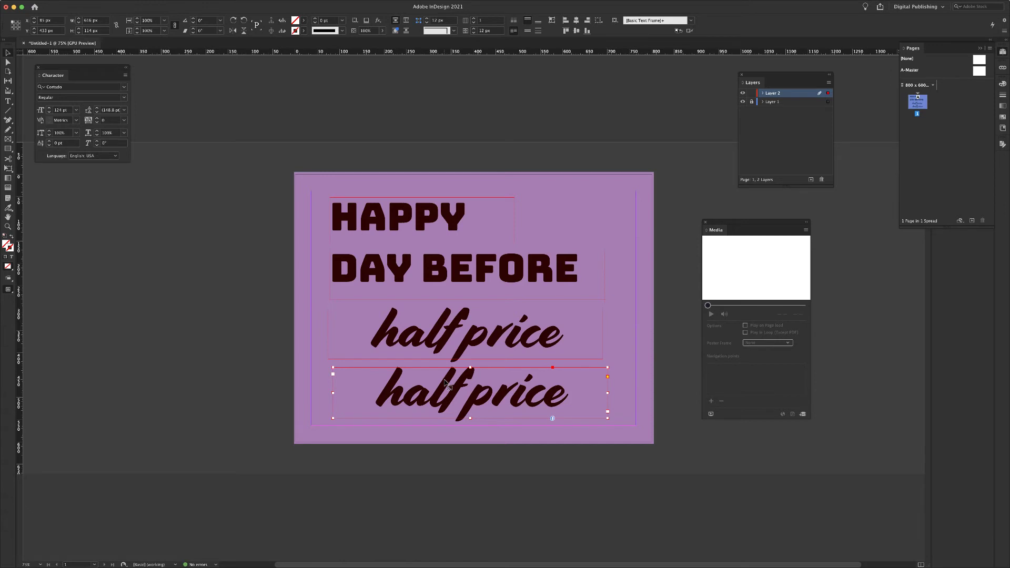
# Replace the duplicate's text with 'candy sale!!!'.
pyautogui.doubleClick(445, 383)
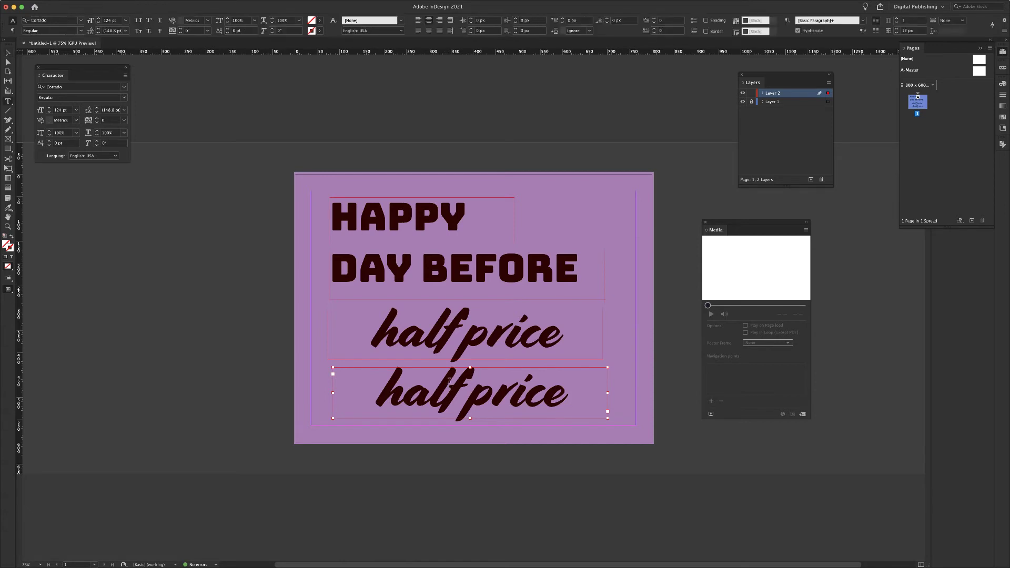
pyautogui.tripleClick(450, 399)
pyautogui.write('canda')
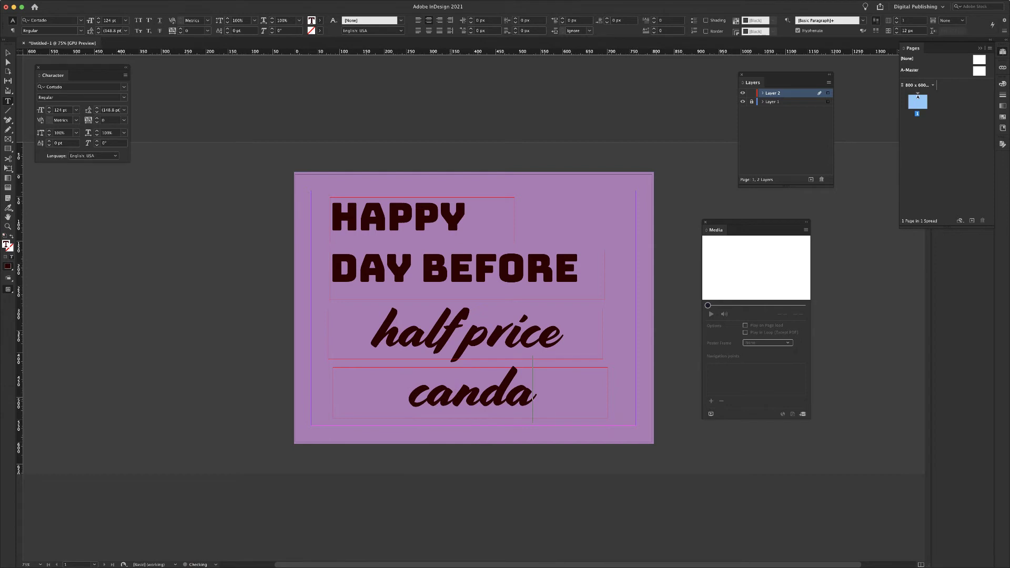
pyautogui.press('BackSpace')
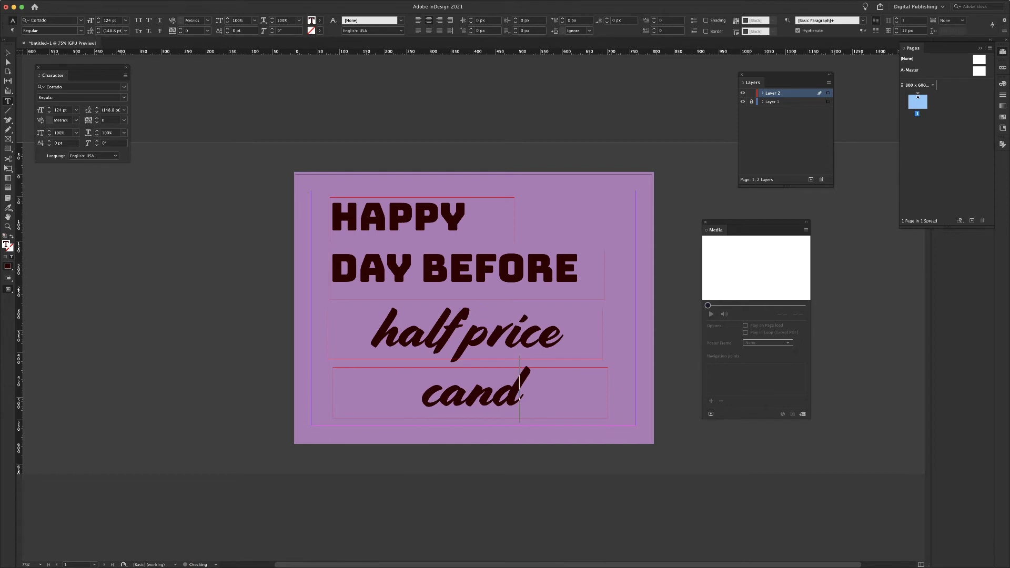
pyautogui.write('y')
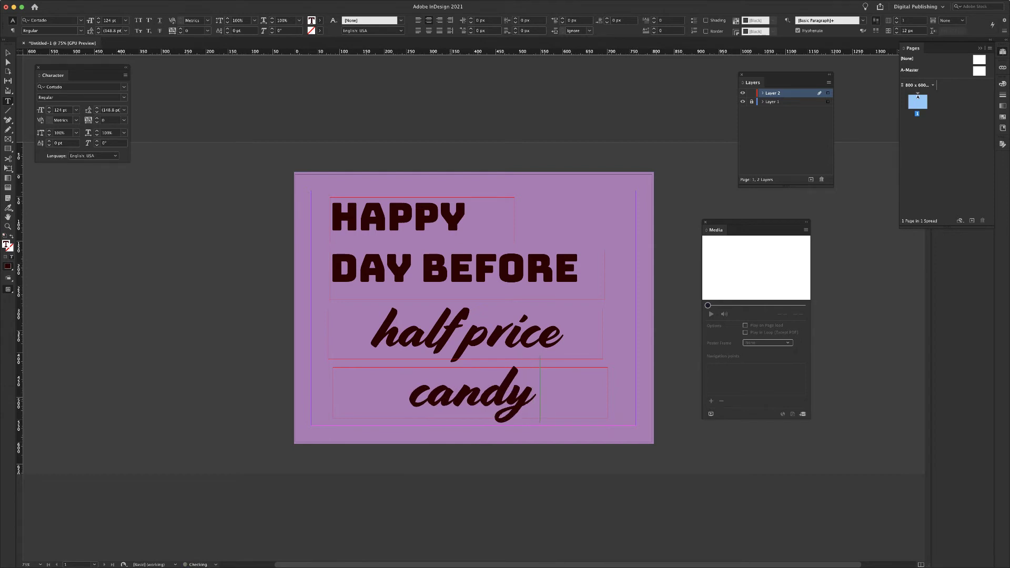
pyautogui.write(' sale!')
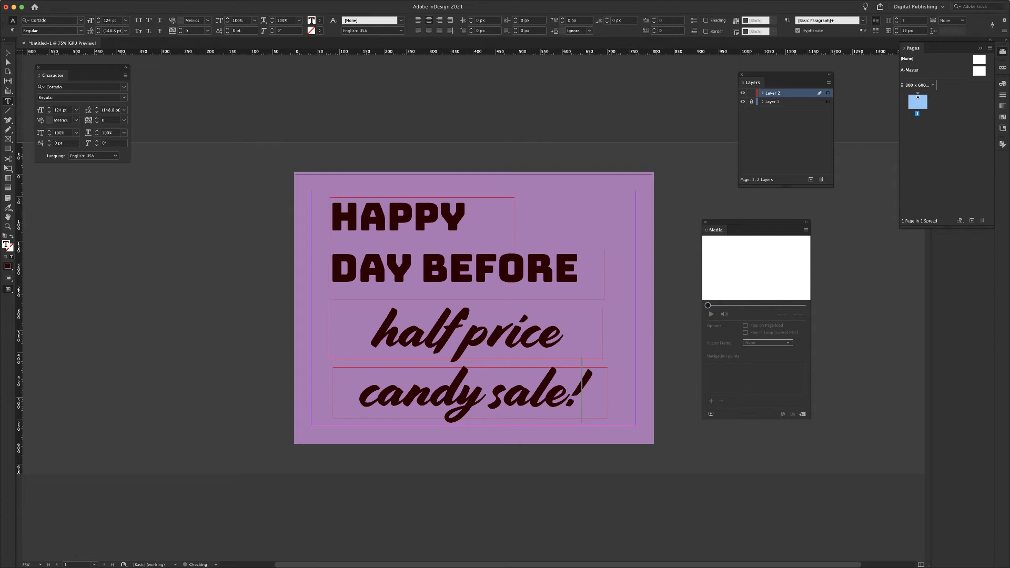
pyautogui.write('!')
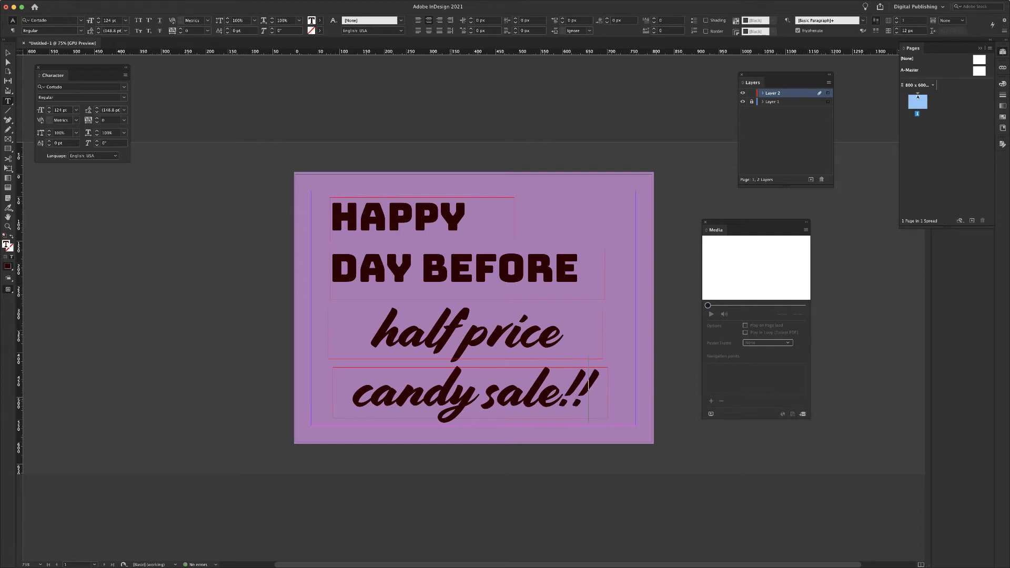
pyautogui.write('!')
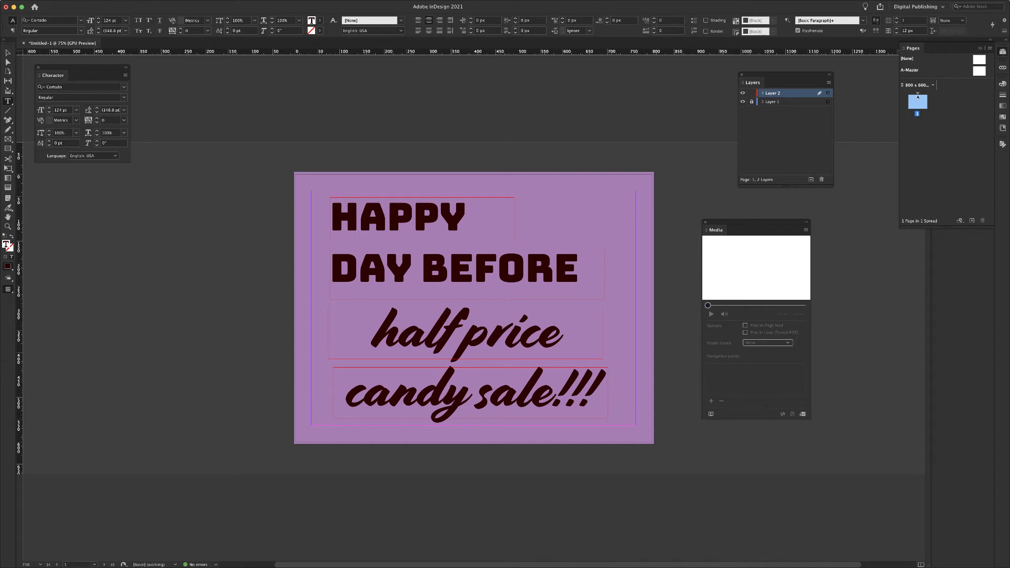
pyautogui.press('Escape')
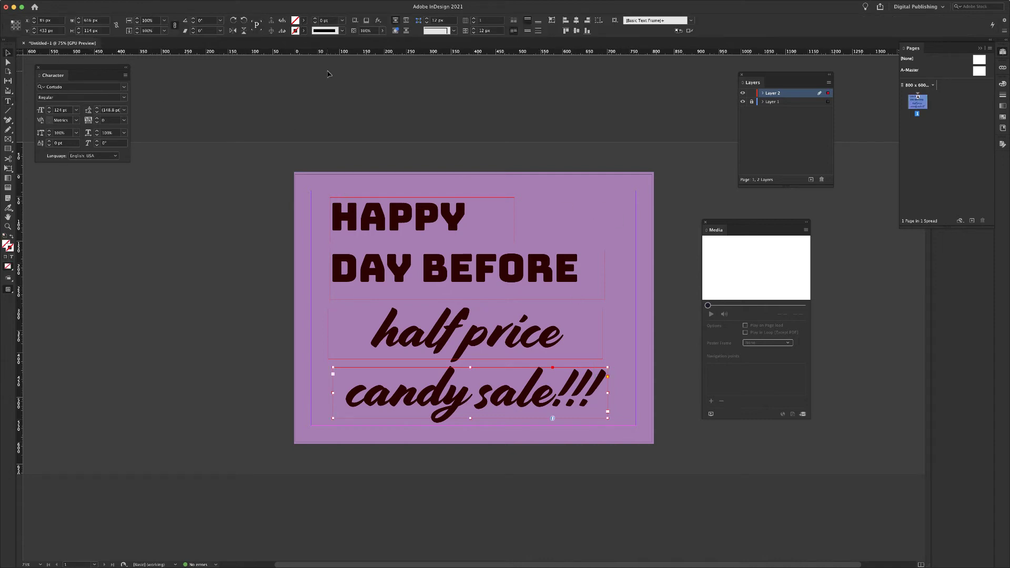
# Nudge the candy sale!!! frame slightly left and up beneath half price.
pyautogui.click(563, 238)
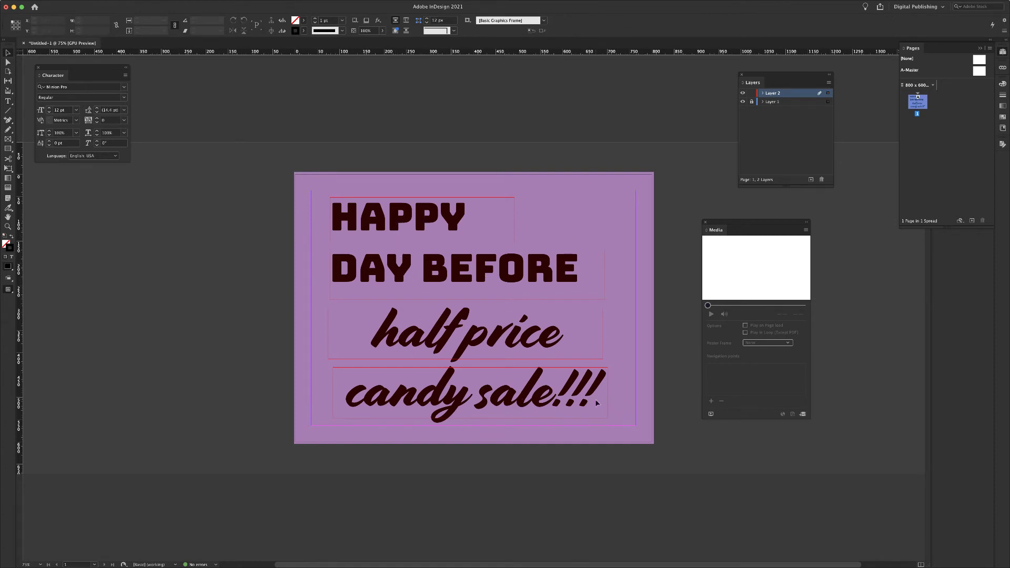
pyautogui.click(474, 343)
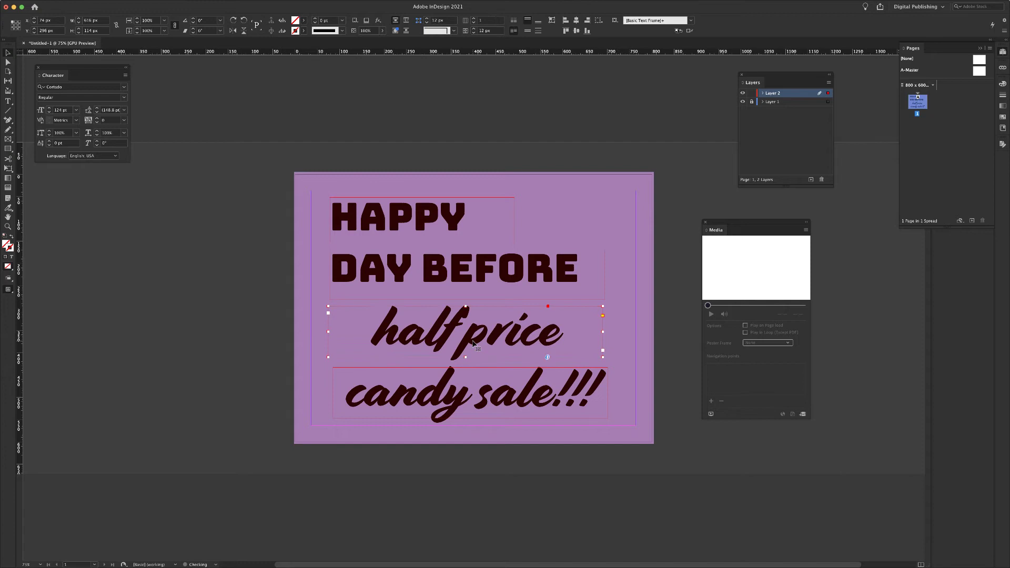
pyautogui.click(449, 393)
pyautogui.press('Left')
pyautogui.press('Left')
pyautogui.press('Left')
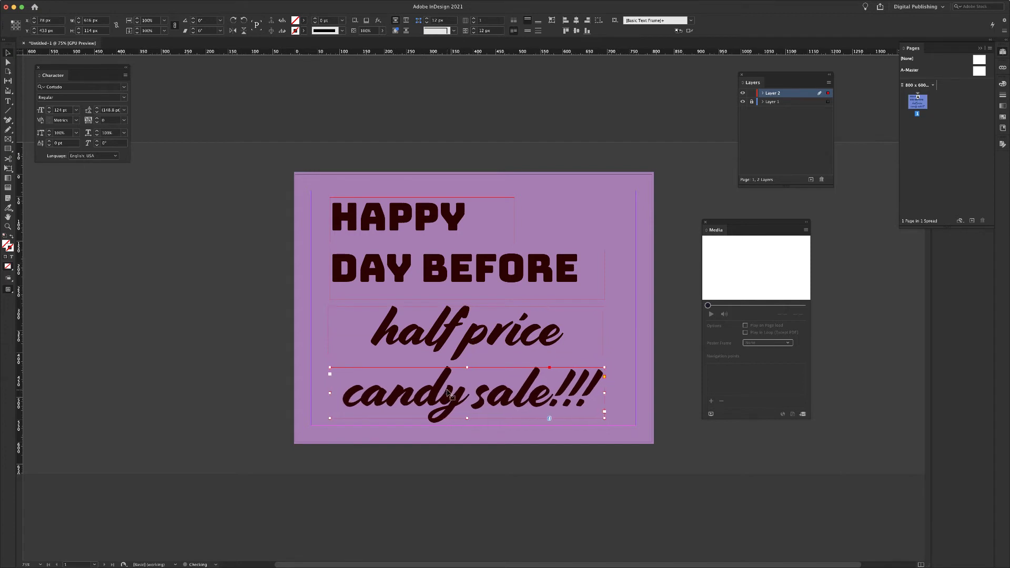
pyautogui.press('Up')
pyautogui.press('Left')
pyautogui.press('Left')
pyautogui.press('Left')
pyautogui.press('Up')
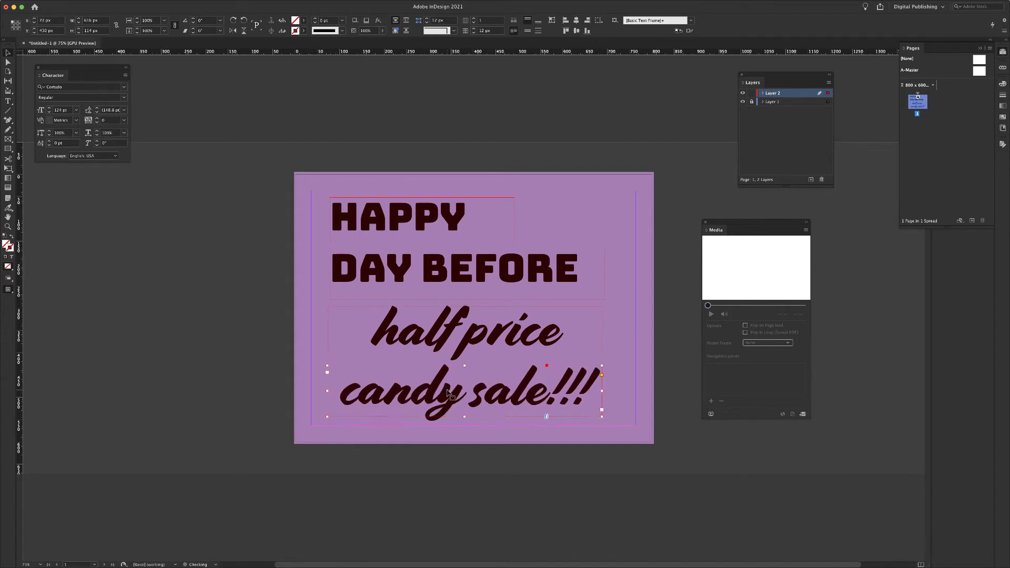
pyautogui.click(618, 344)
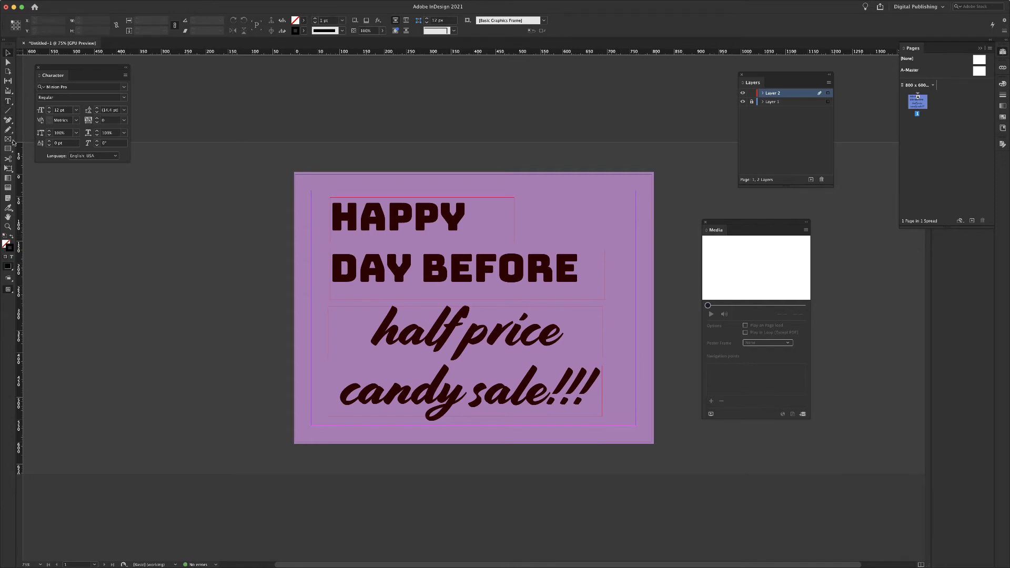
# Draw a rectangle frame at the card's top right and place the heart icon PNG in it.
pyautogui.moveTo(9, 140); pyautogui.dragTo(25, 149)
pyautogui.moveTo(551, 193); pyautogui.dragTo(612, 246)
pyautogui.moveTo(63, 3)
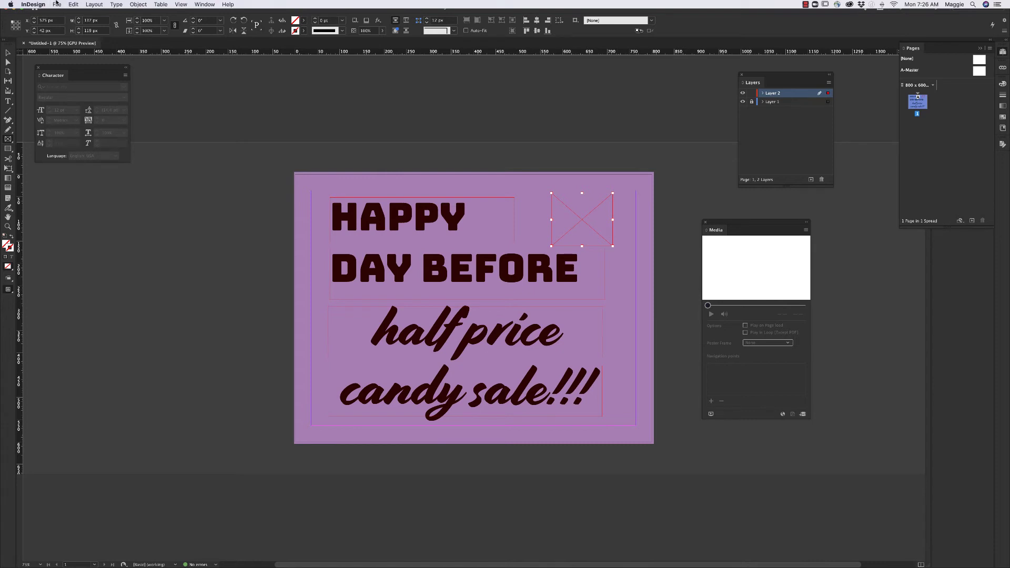
pyautogui.click(57, 4)
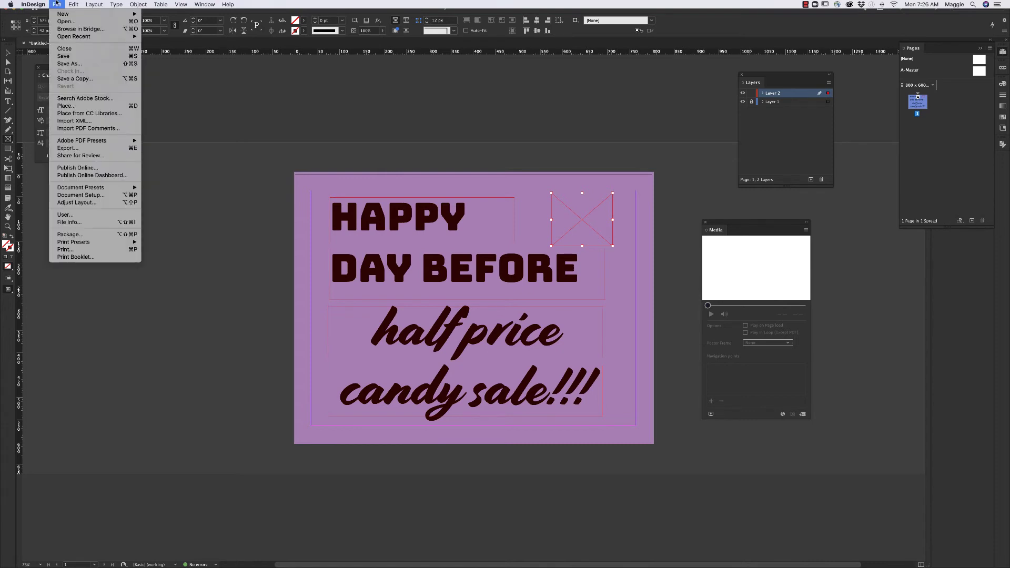
pyautogui.click(66, 106)
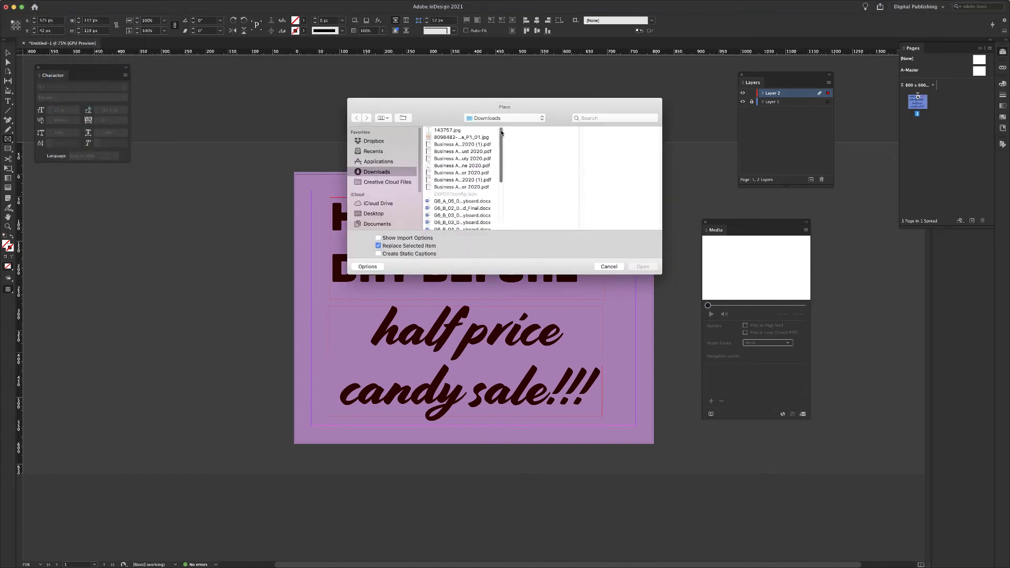
pyautogui.moveTo(502, 133); pyautogui.dragTo(508, 186)
pyautogui.click(486, 205)
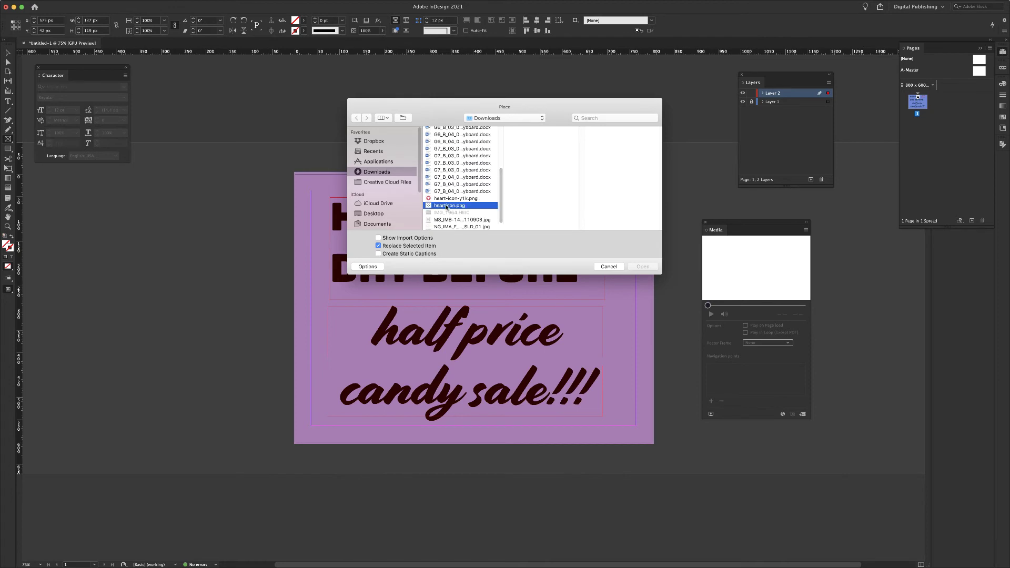
pyautogui.click(643, 267)
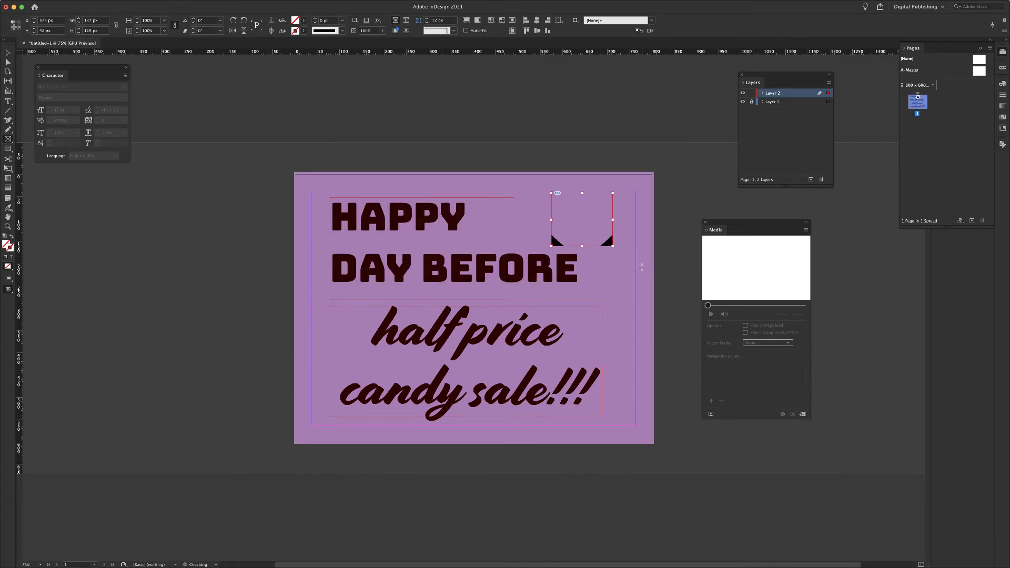
# Scale the heart to Fill Frame Proportionally.
pyautogui.moveTo(74, 2)
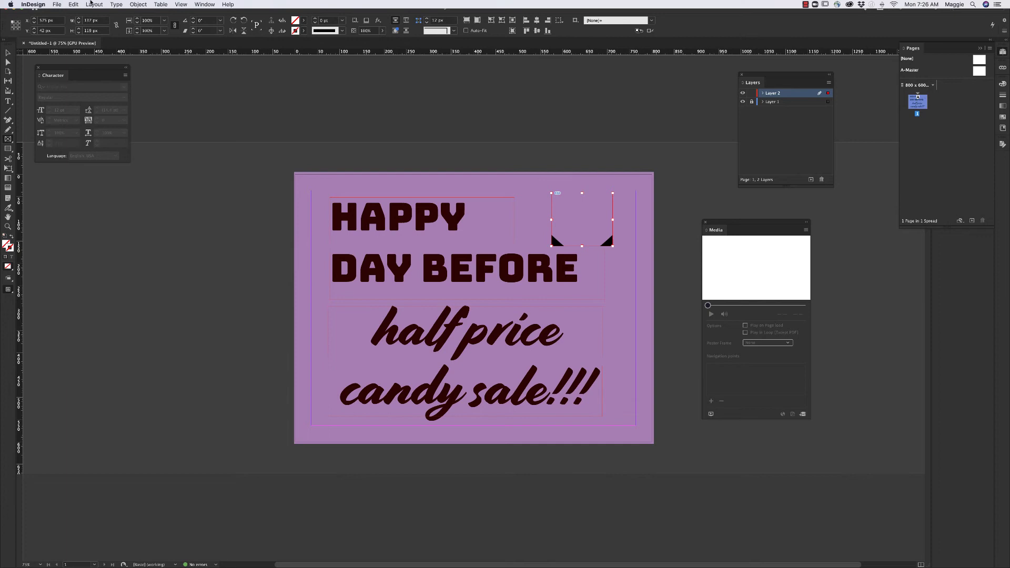
pyautogui.click(138, 4)
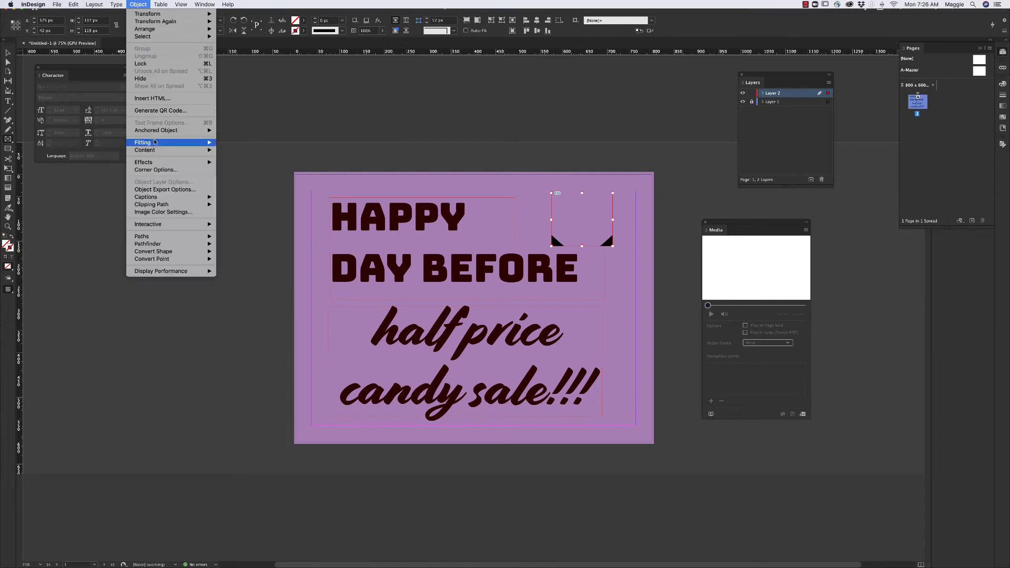
pyautogui.moveTo(199, 141)
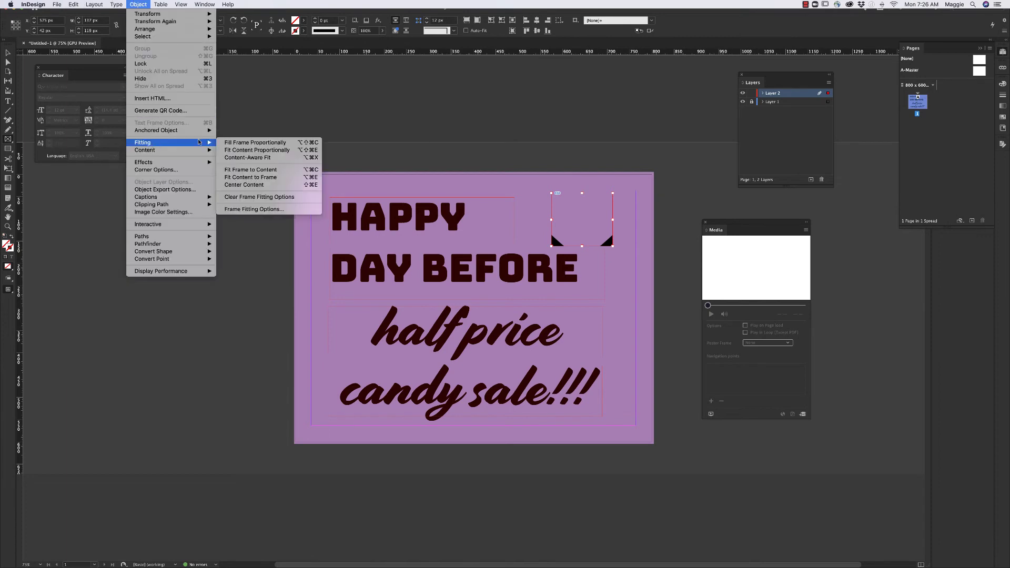
pyautogui.click(236, 143)
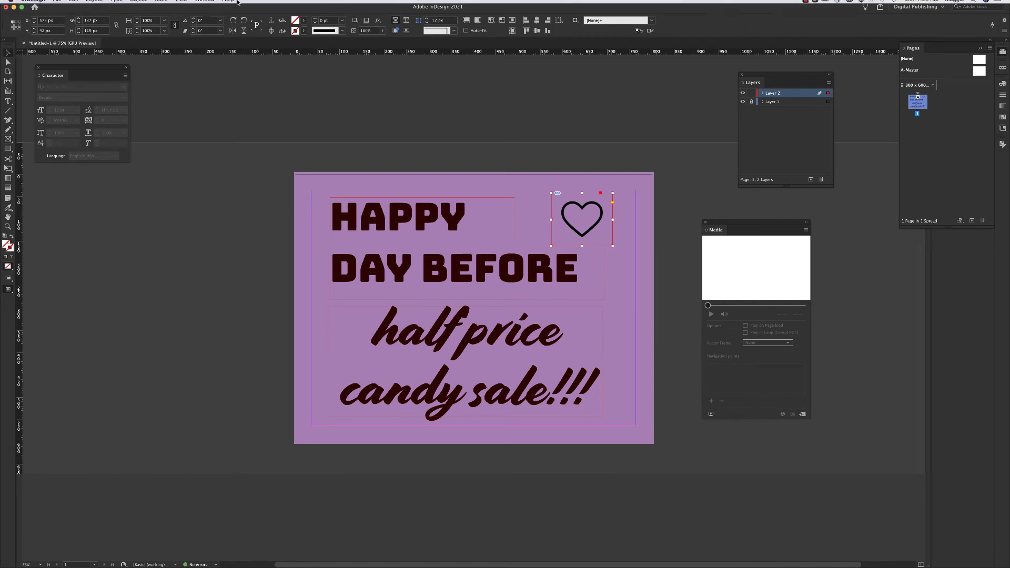
# Show the Animation panel and dock it beside the Character panel.
pyautogui.click(207, 5)
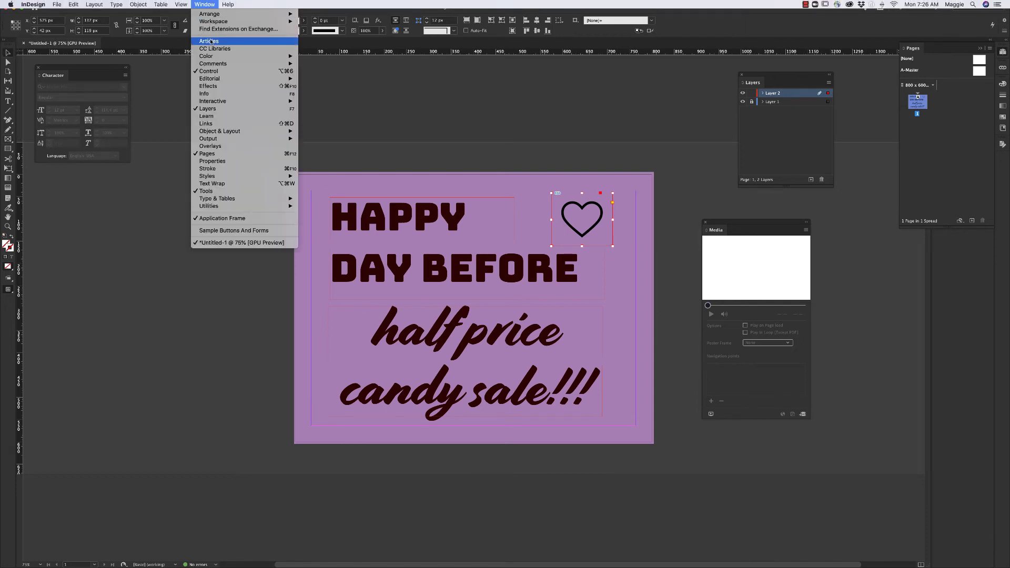
pyautogui.moveTo(205, 102)
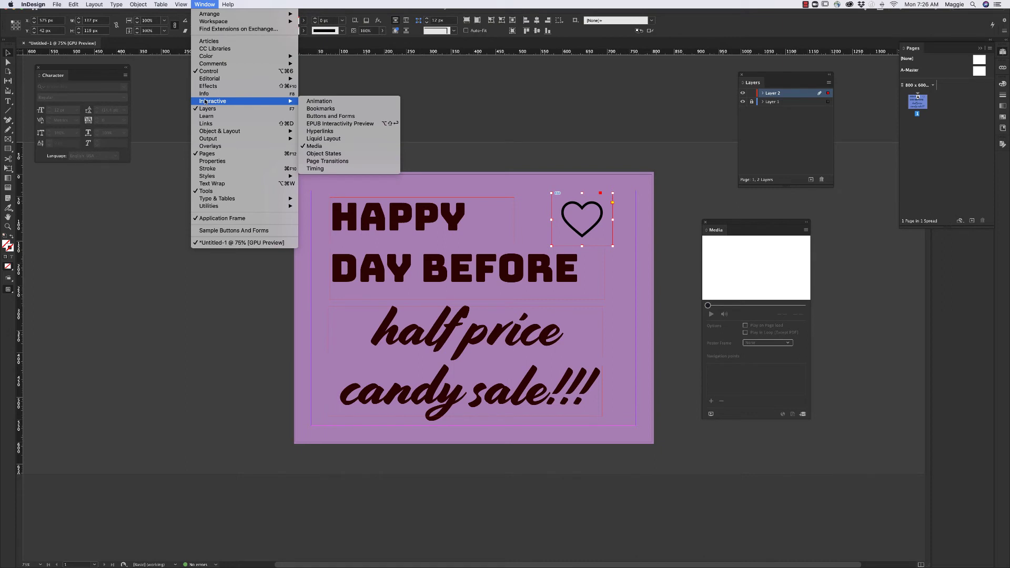
pyautogui.click(323, 100)
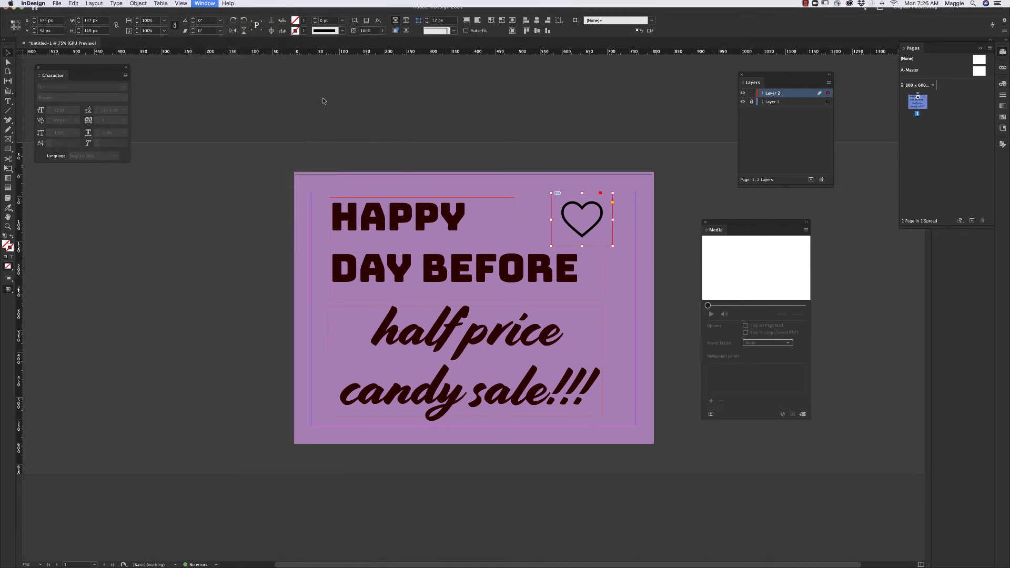
pyautogui.moveTo(851, 48); pyautogui.dragTo(196, 102)
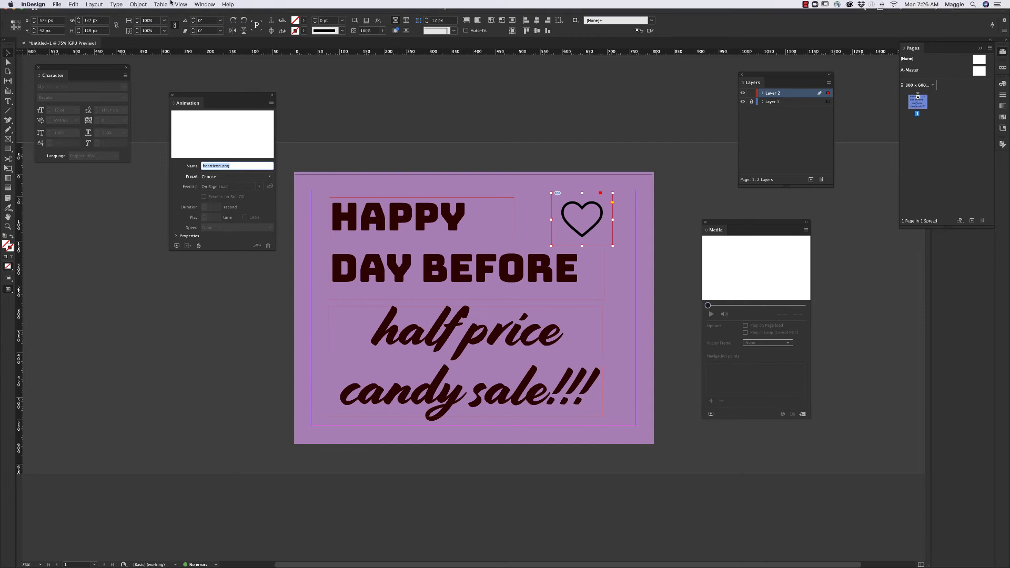
# Show the Timing panel as a floating panel.
pyautogui.click(195, 4)
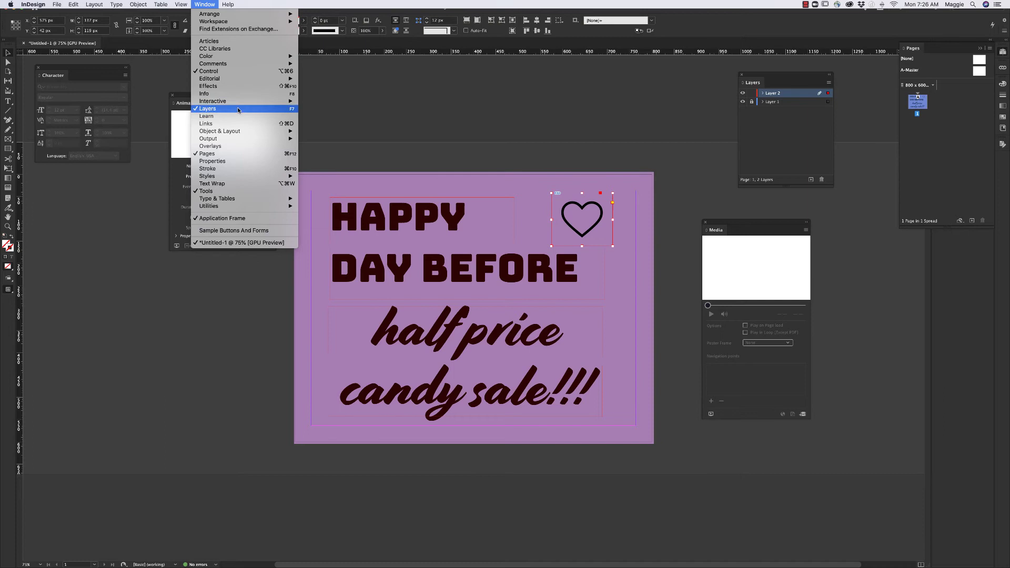
pyautogui.moveTo(238, 104)
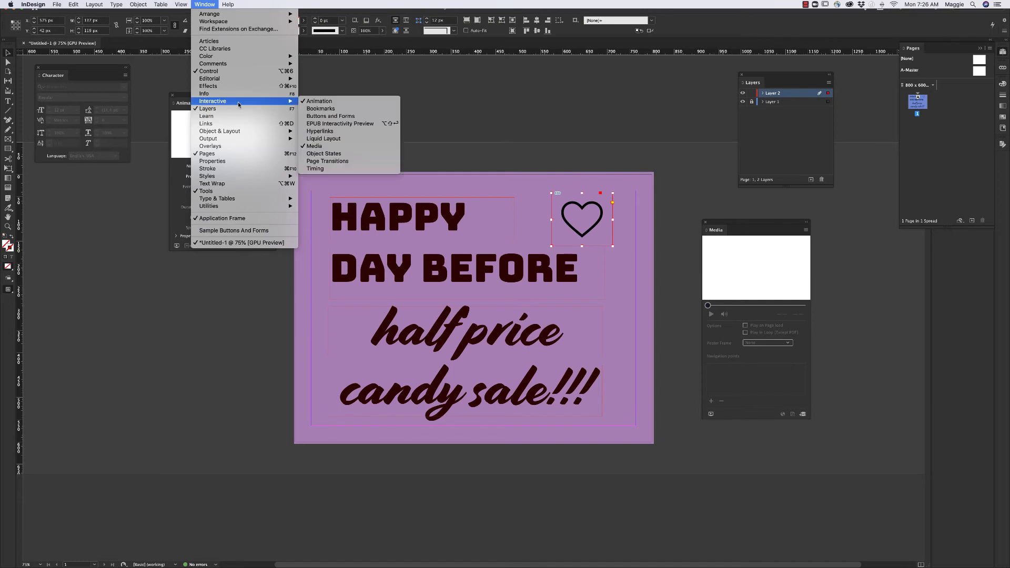
pyautogui.click(322, 170)
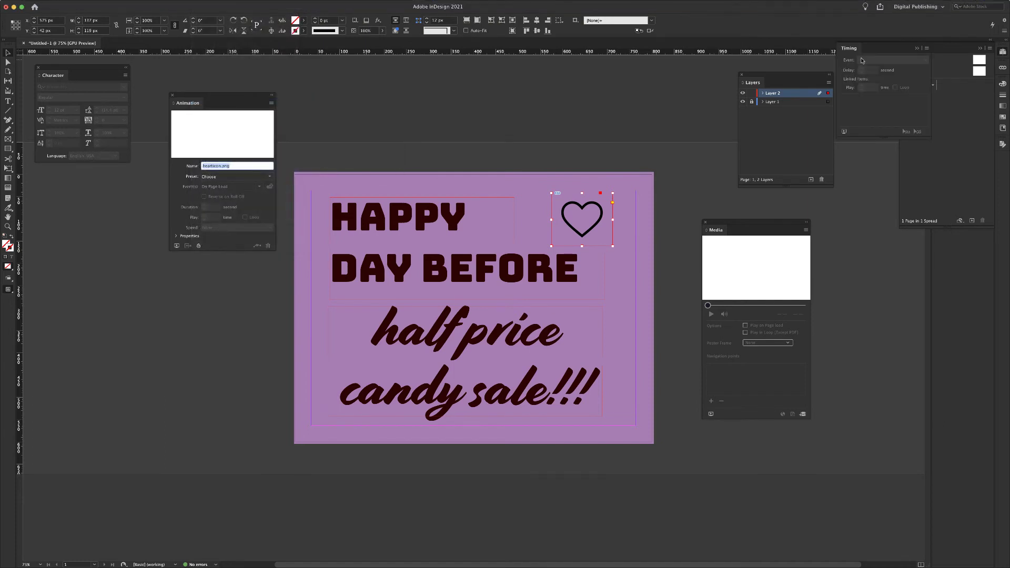
pyautogui.moveTo(864, 50); pyautogui.dragTo(184, 272)
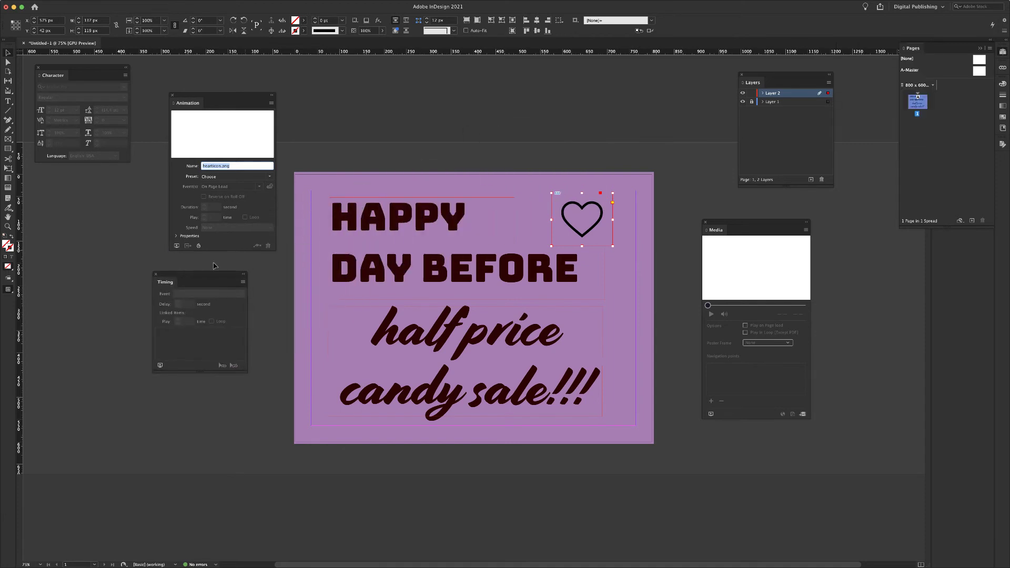
# Give the HAPPY text frame the Fade In animation preset.
pyautogui.click(371, 226)
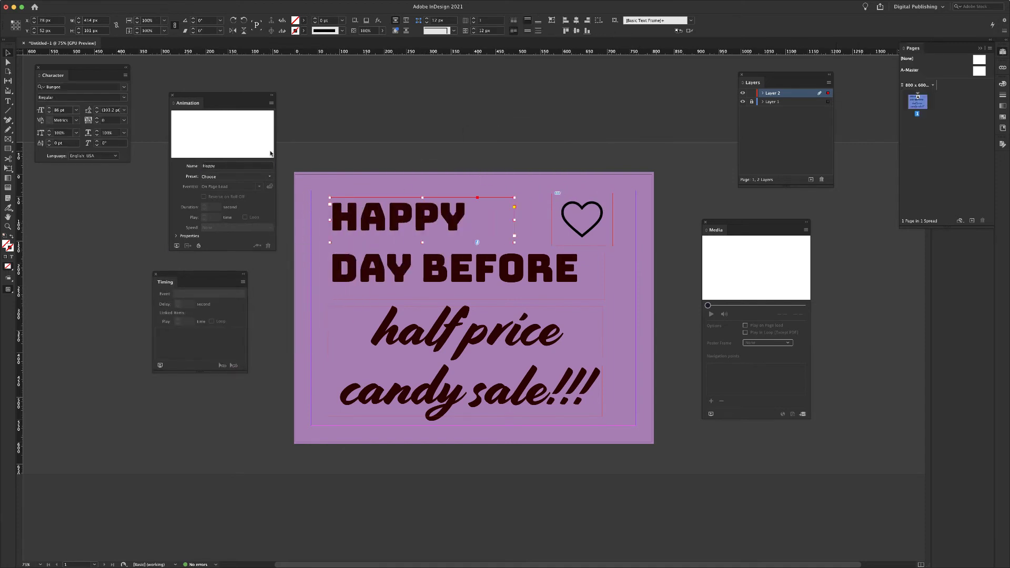
pyautogui.click(269, 178)
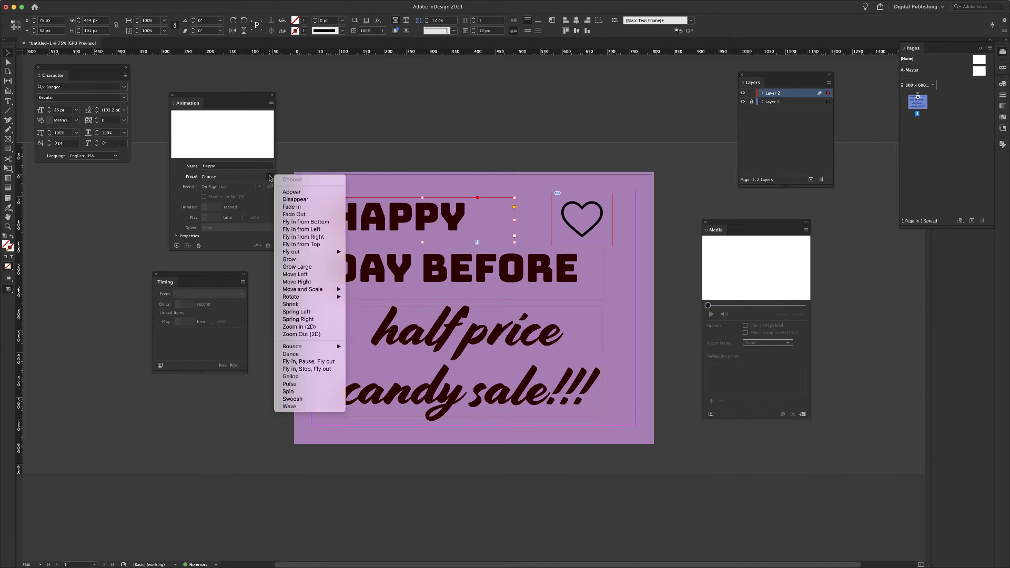
pyautogui.click(287, 207)
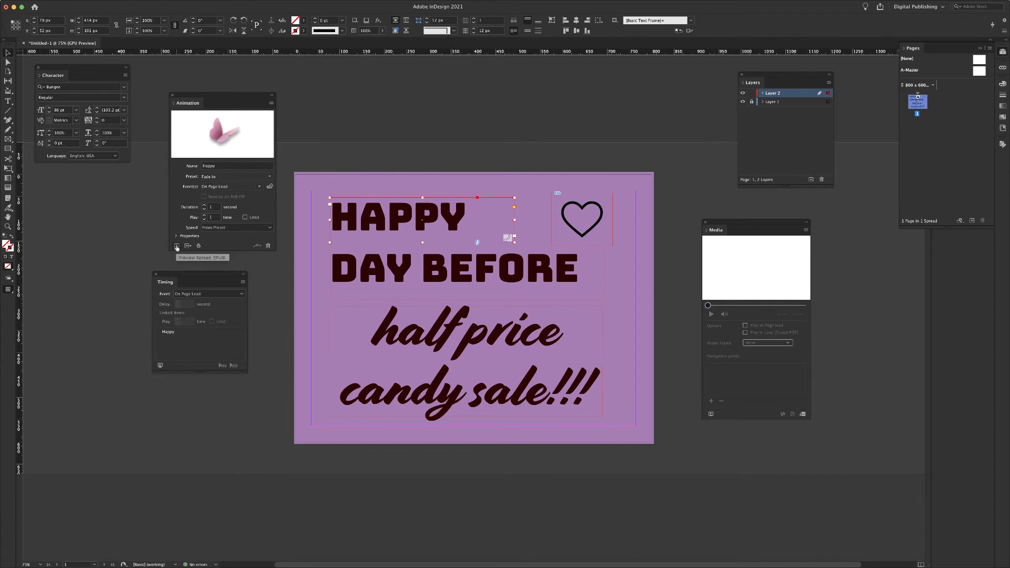
# Open an enlarged EPUB Interactivity Preview, play it, and move it aside.
pyautogui.click(177, 246)
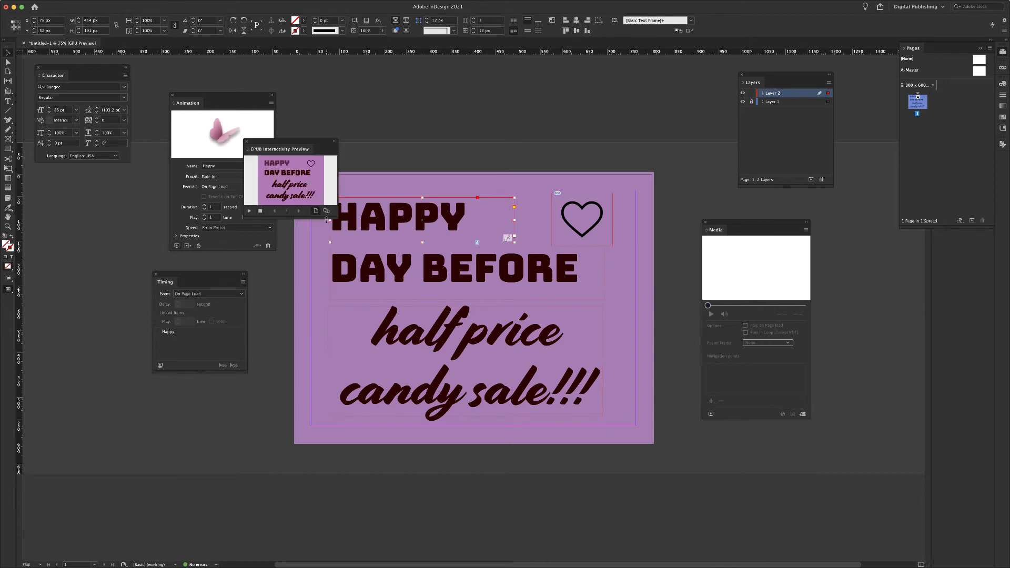
pyautogui.moveTo(330, 216); pyautogui.dragTo(585, 400)
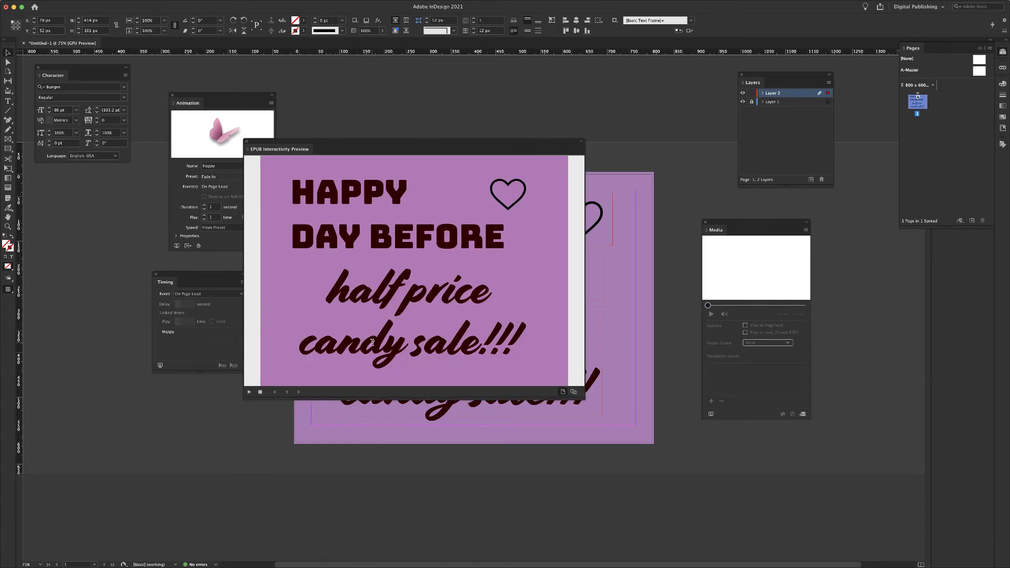
pyautogui.click(250, 392)
pyautogui.moveTo(328, 142); pyautogui.dragTo(747, 58)
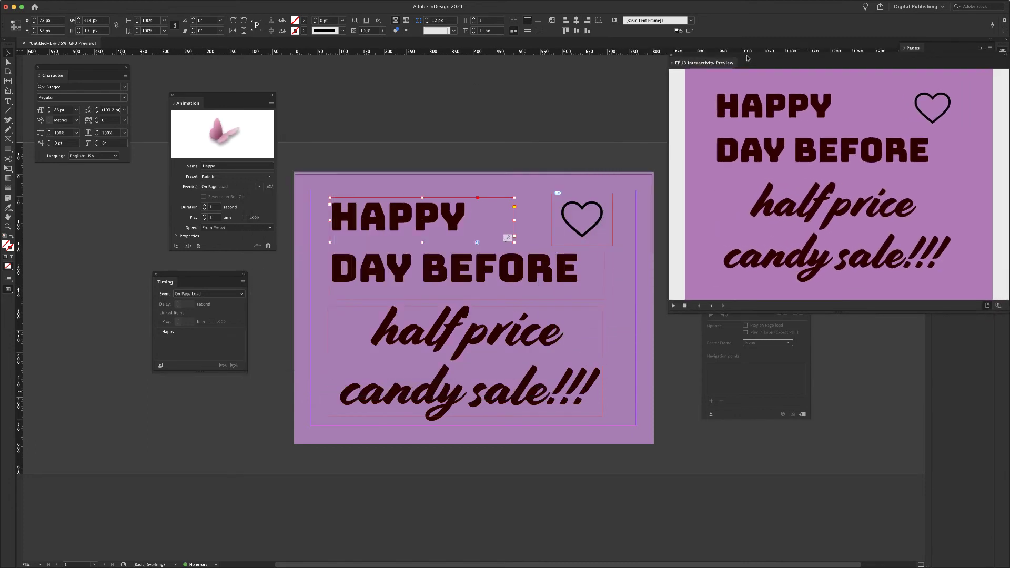
# Give the DAY BEFORE text frame the Fade In animation preset.
pyautogui.click(397, 274)
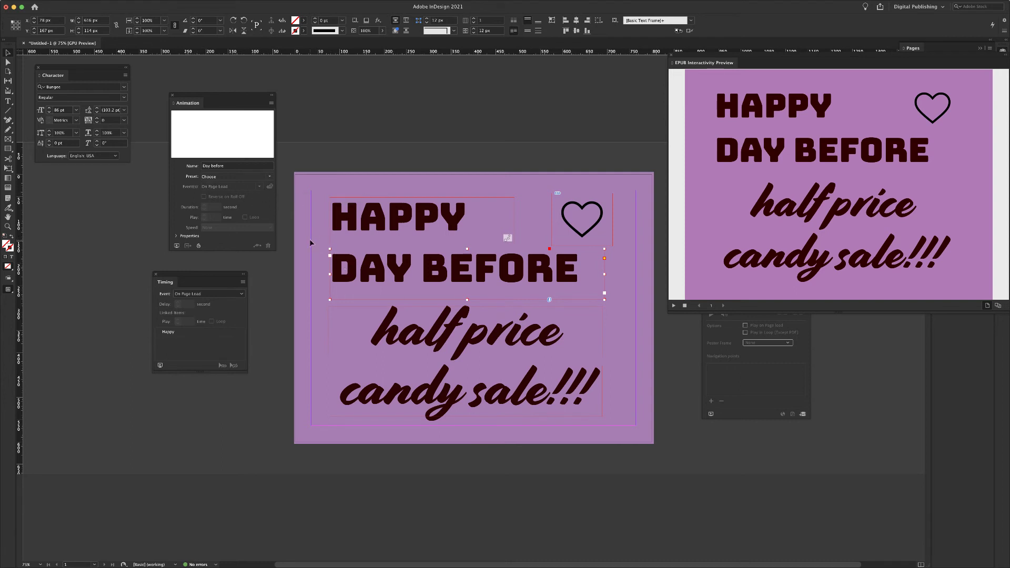
pyautogui.click(270, 177)
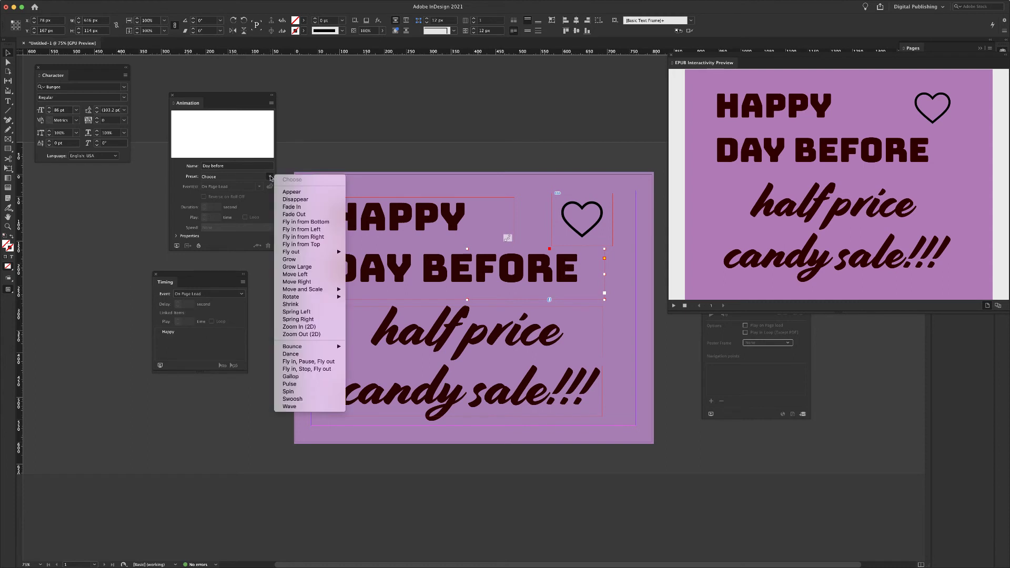
pyautogui.click(291, 207)
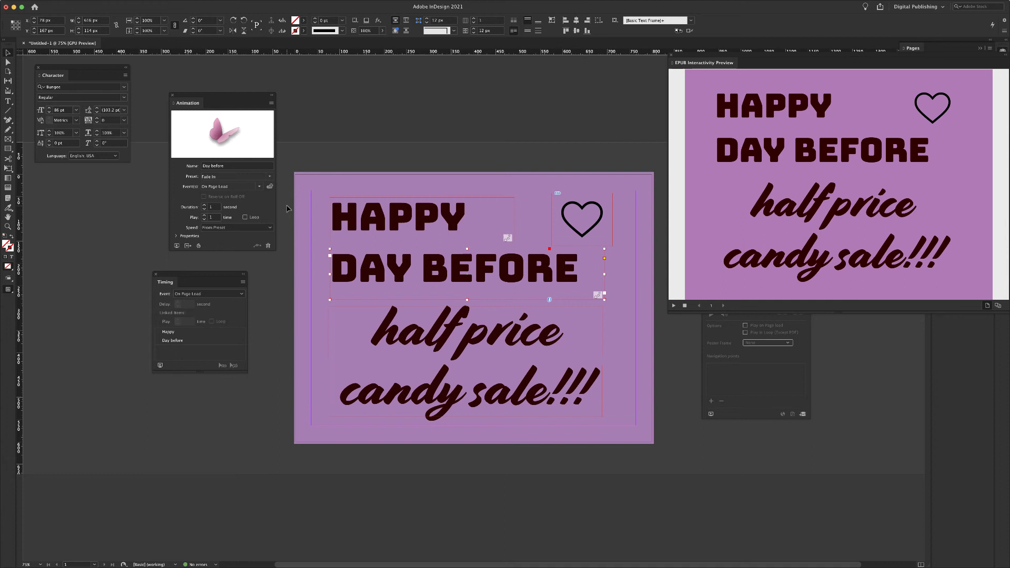
# Replay the EPUB preview and reselect DAY BEFORE to check its animation.
pyautogui.click(442, 351)
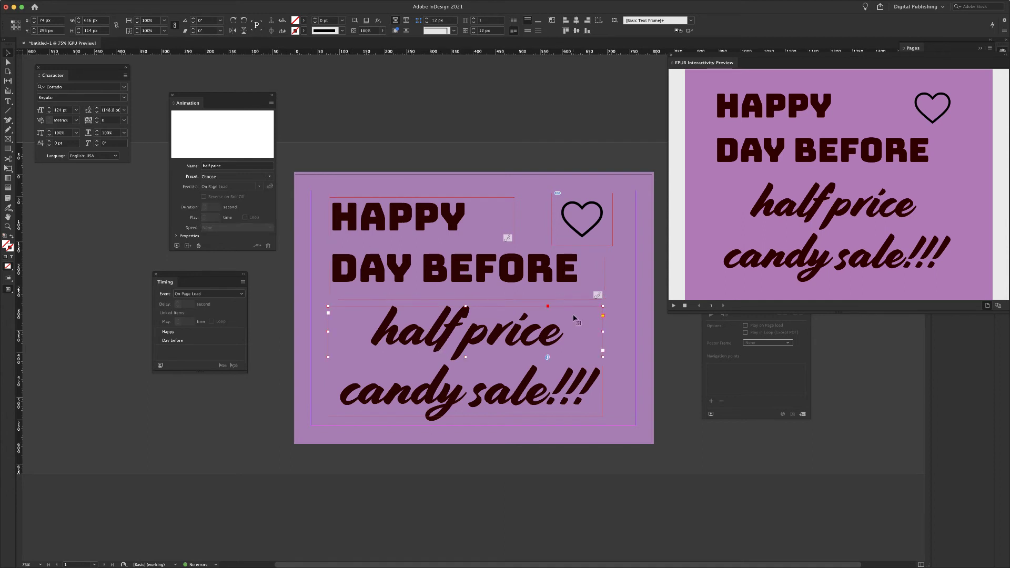
pyautogui.click(673, 306)
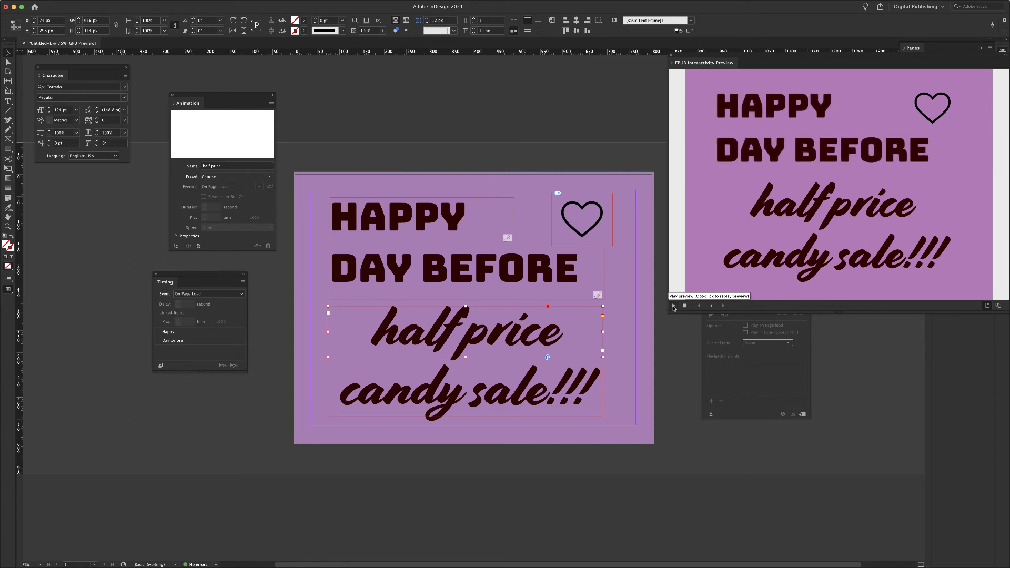
pyautogui.click(398, 276)
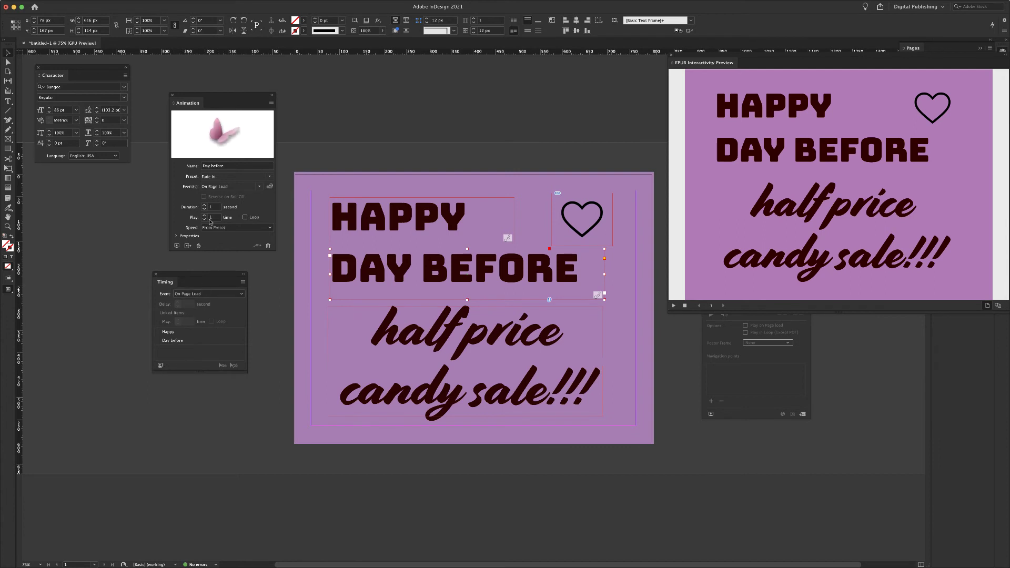
# Apply Fly in from Bottom to half price and candy sale!!!, then replay the preview.
pyautogui.click(452, 343)
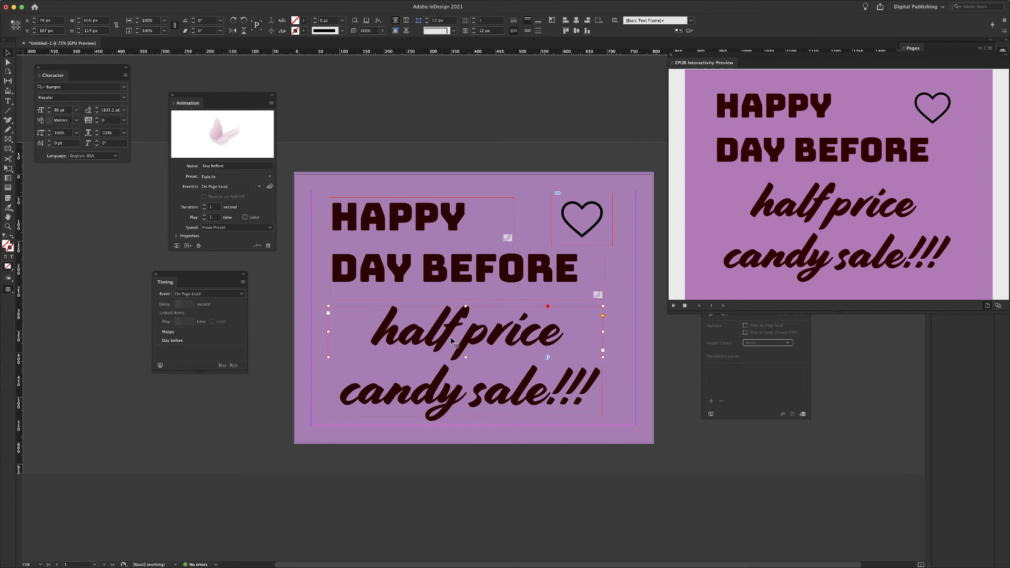
pyautogui.click(268, 177)
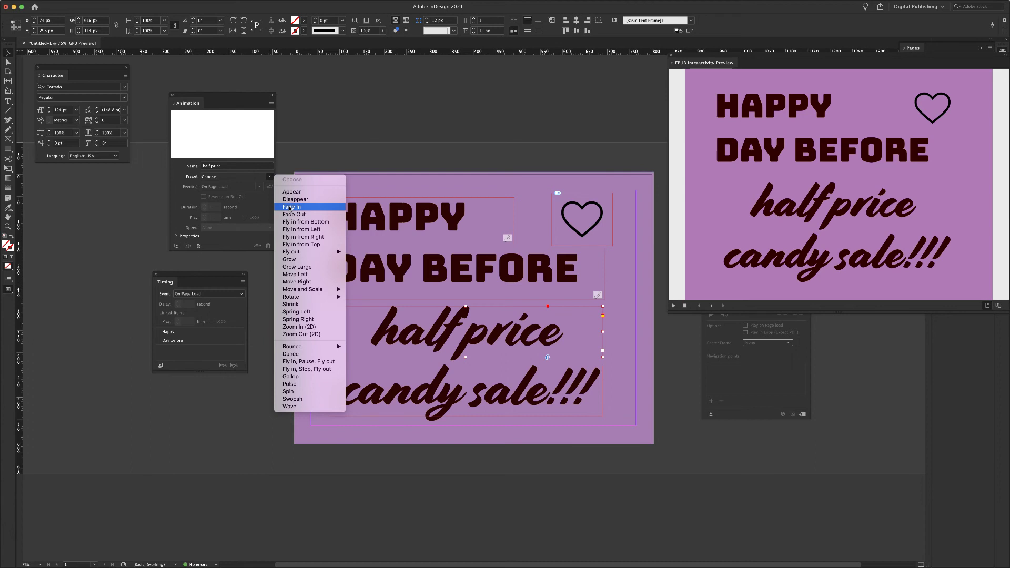
pyautogui.click(296, 222)
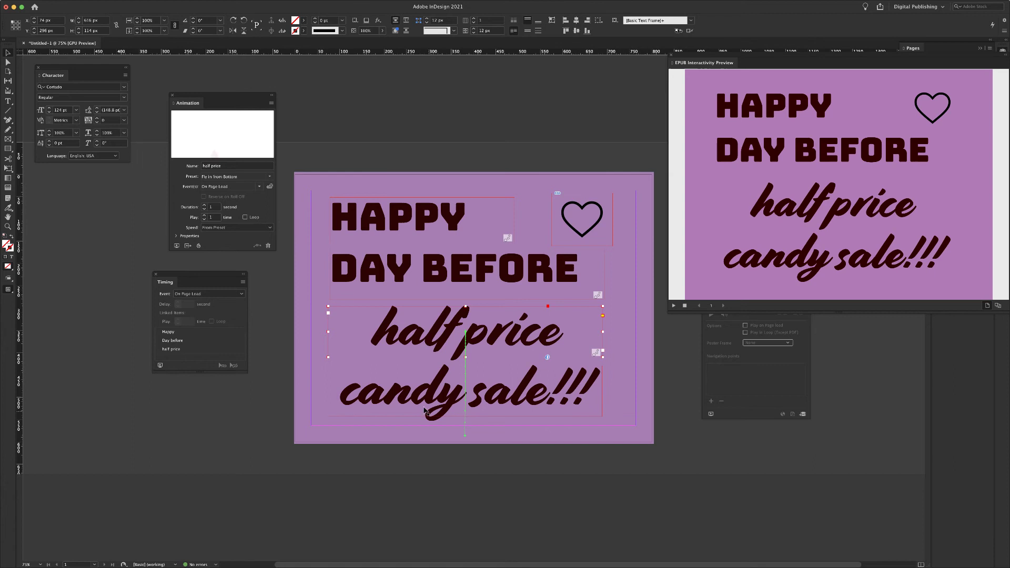
pyautogui.click(430, 415)
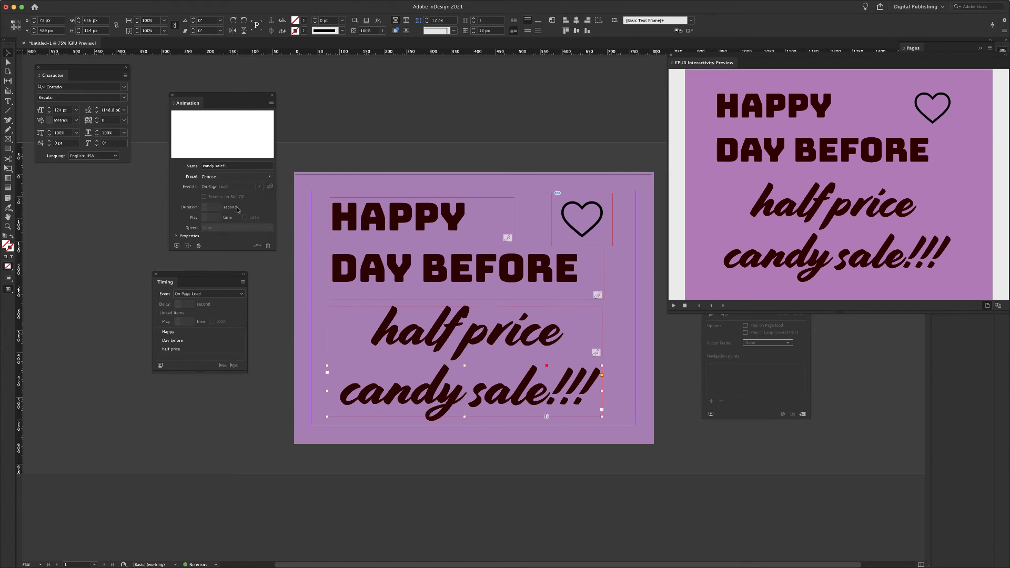
pyautogui.click(269, 177)
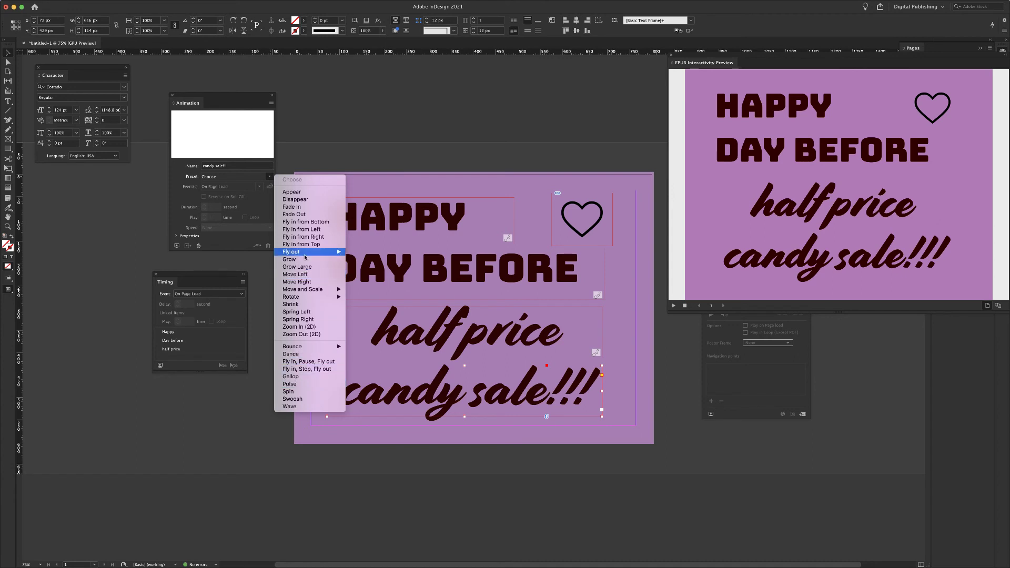
pyautogui.click(301, 221)
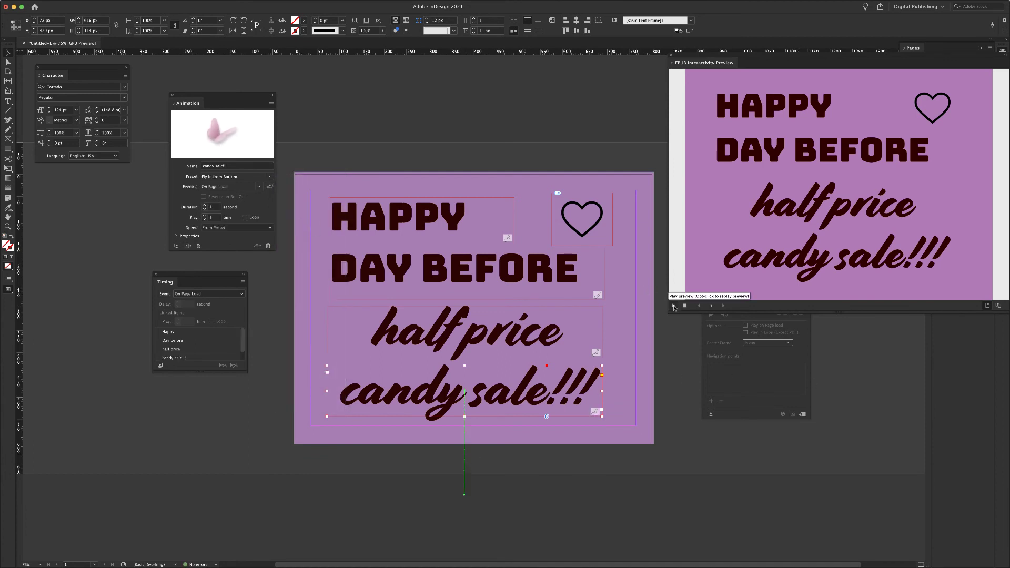
pyautogui.click(673, 307)
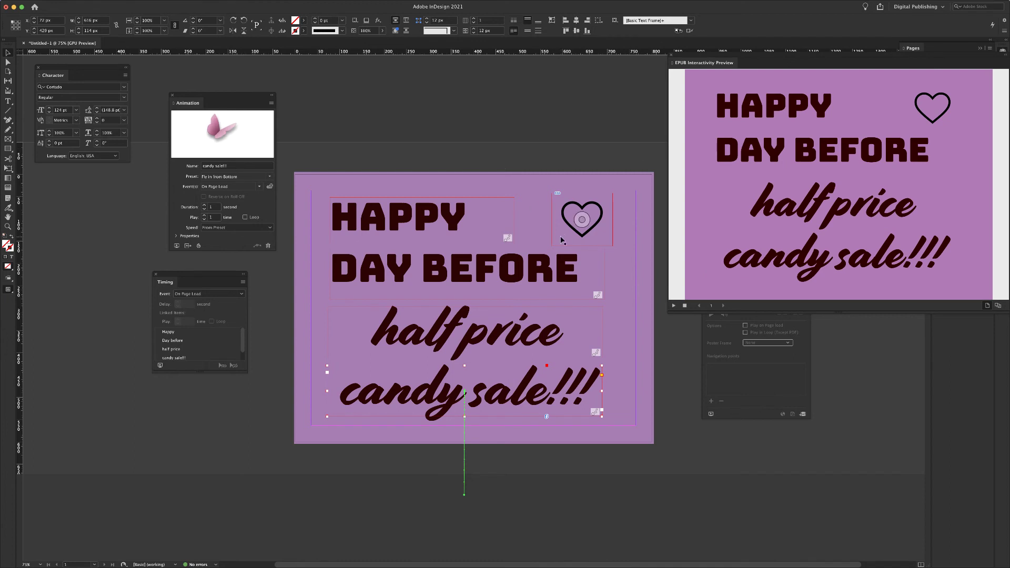
# Move the heart slightly left and tilt it about 8 degrees.
pyautogui.click(596, 227)
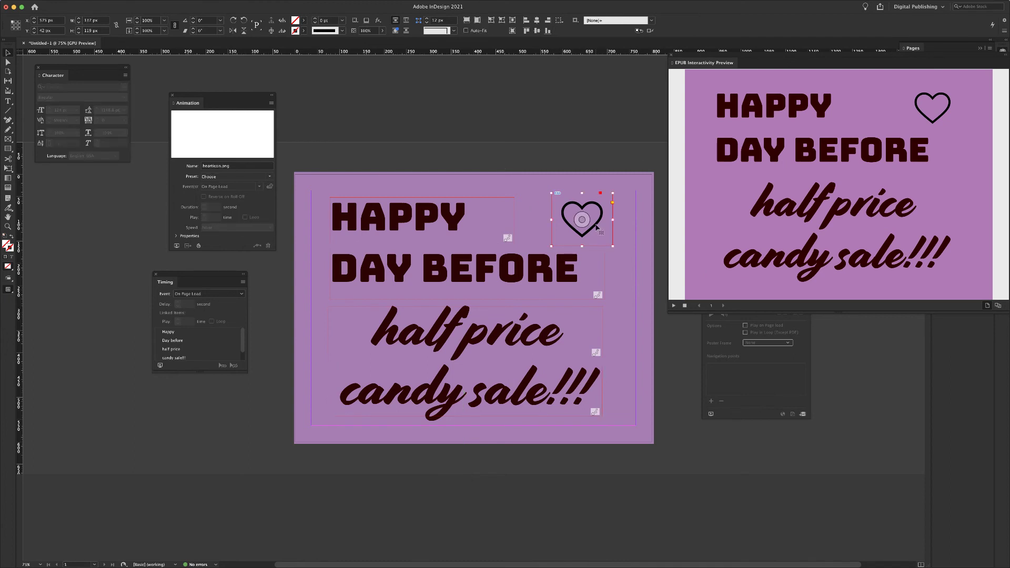
pyautogui.moveTo(596, 228); pyautogui.dragTo(578, 225)
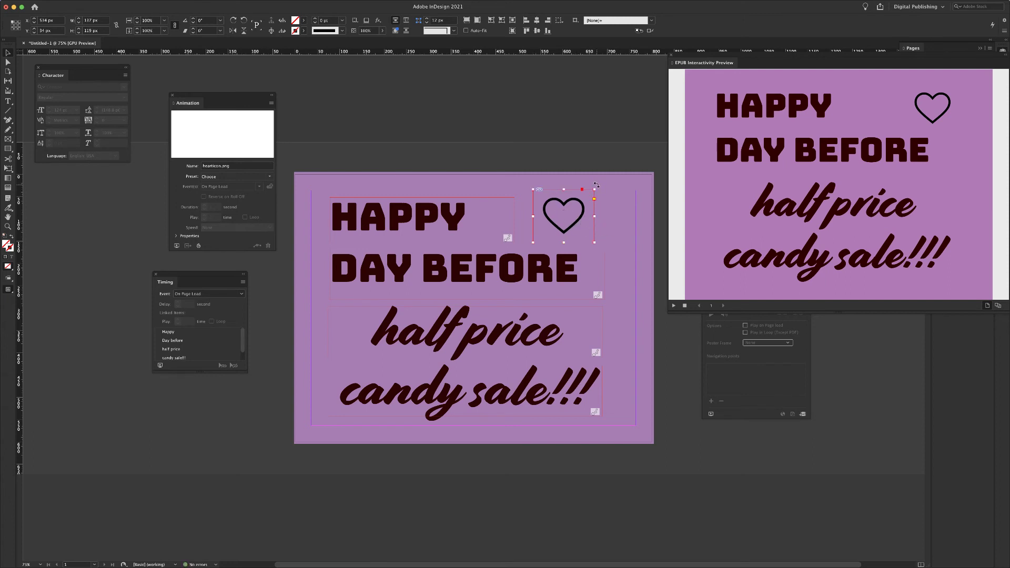
pyautogui.moveTo(597, 184); pyautogui.dragTo(591, 181)
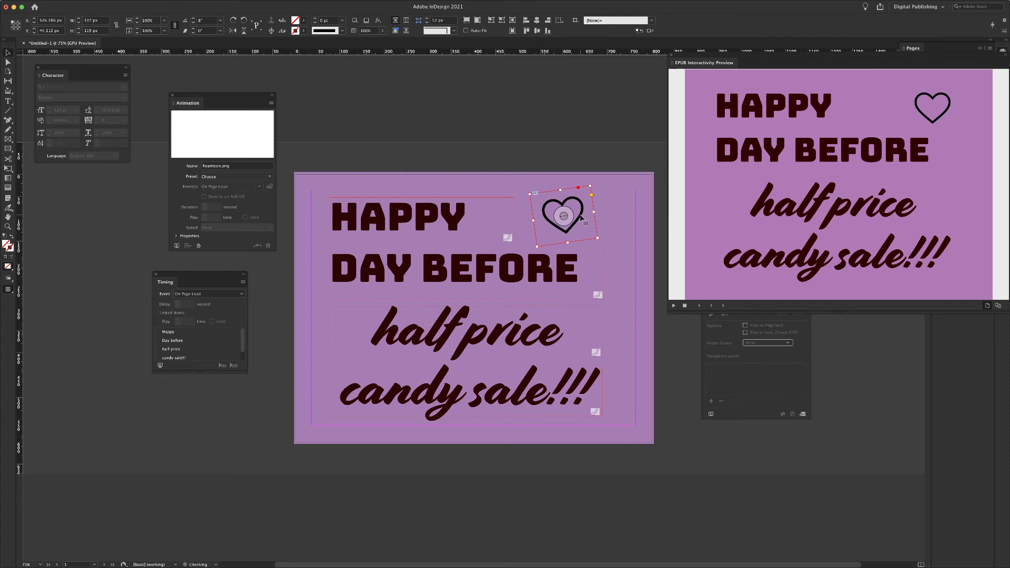
pyautogui.moveTo(581, 218); pyautogui.dragTo(575, 218)
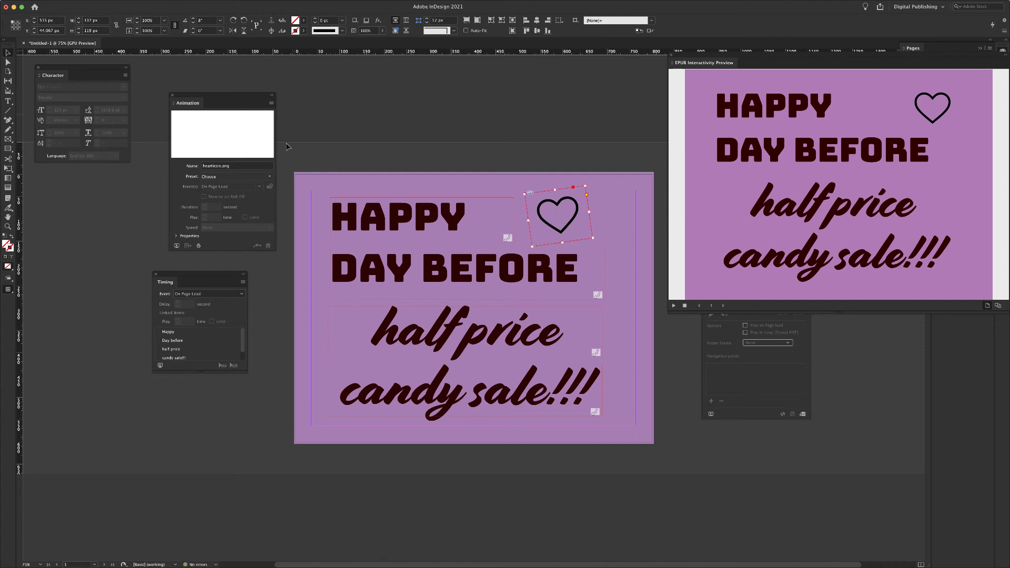
# Give the heart the Pulse animation preset and replay the preview.
pyautogui.click(269, 176)
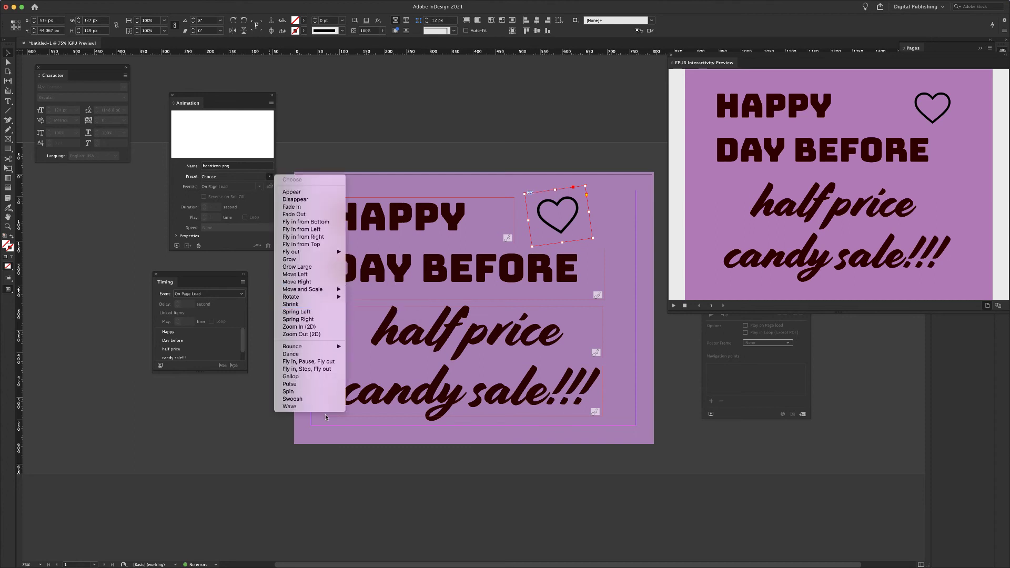
pyautogui.click(289, 385)
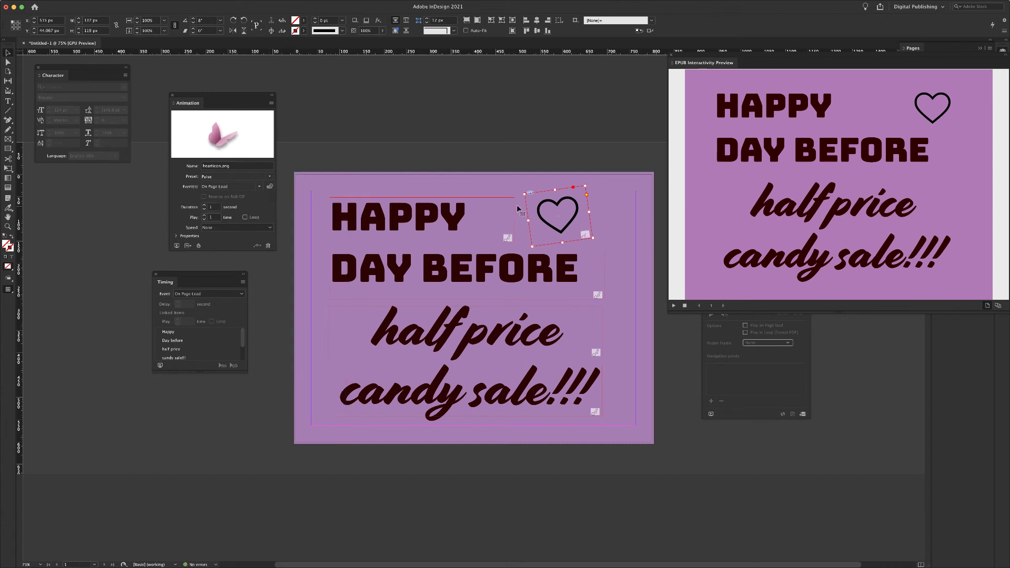
pyautogui.click(673, 305)
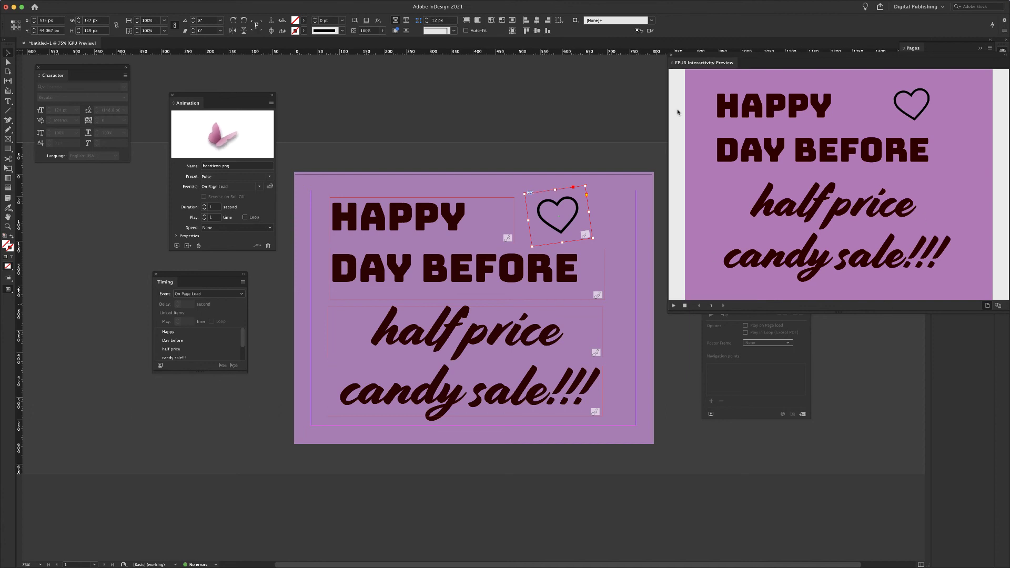
# Inspect the Happy, heart icon and Day before entries and their delays in the Timing panel.
pyautogui.moveTo(692, 3)
pyautogui.click(173, 334)
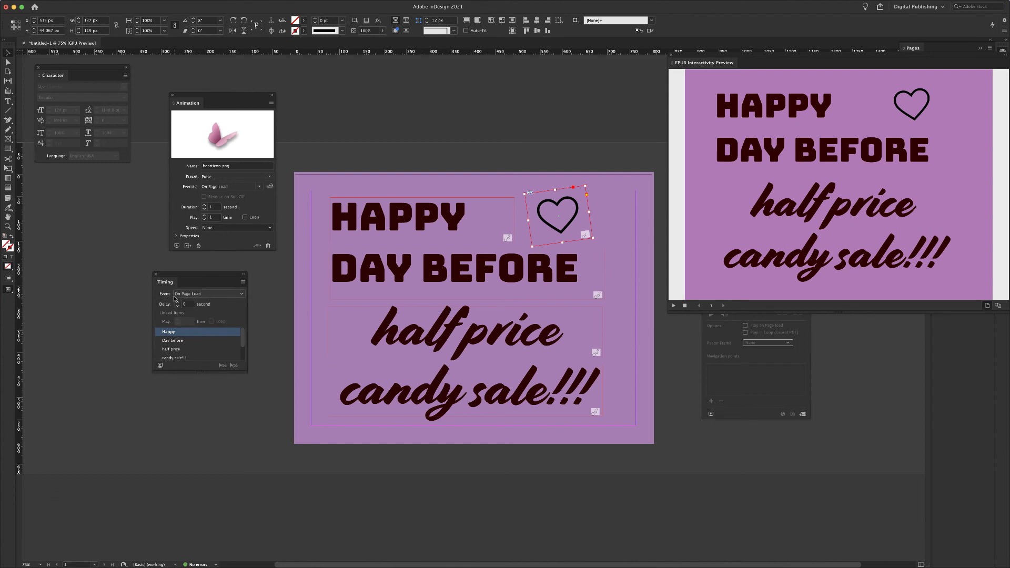
pyautogui.moveTo(175, 275); pyautogui.dragTo(150, 273)
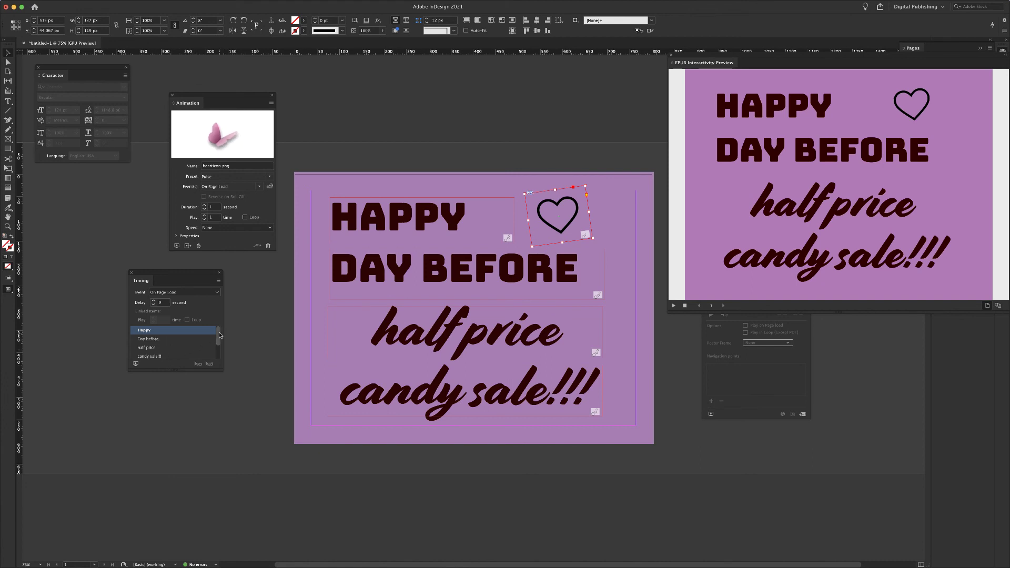
pyautogui.scroll(-1, 220, 335)
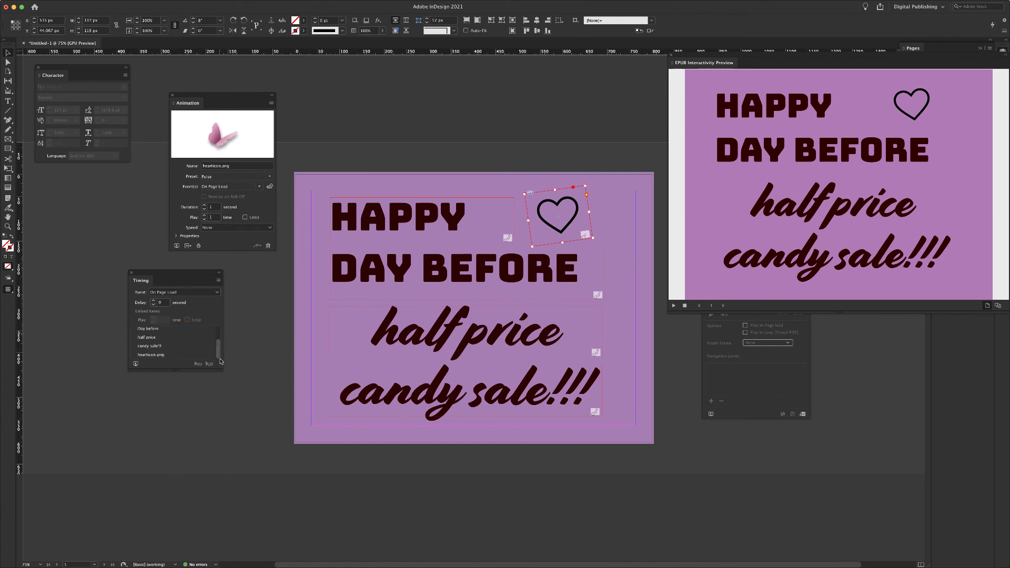
pyautogui.click(143, 356)
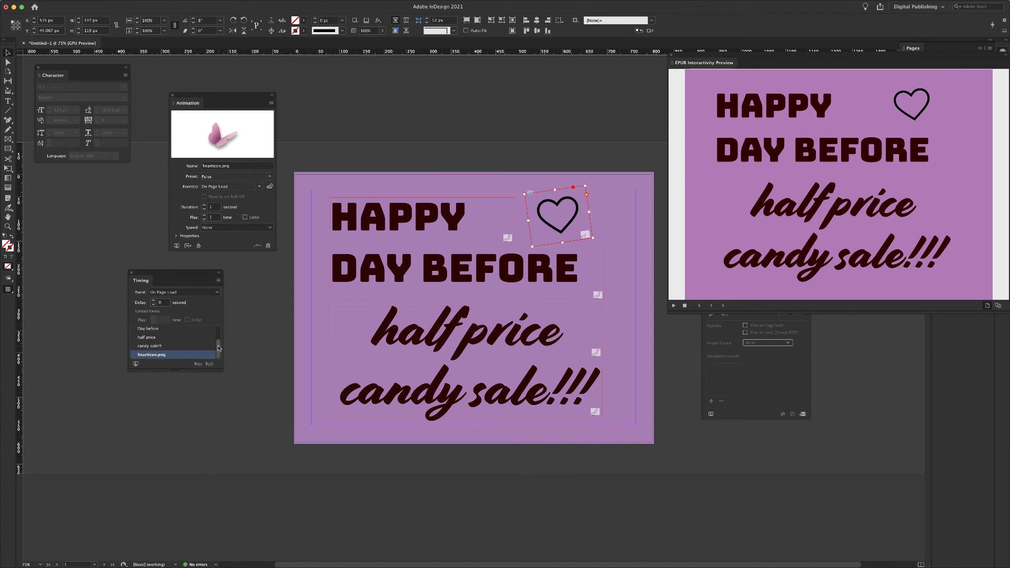
pyautogui.scroll(1, 219, 347)
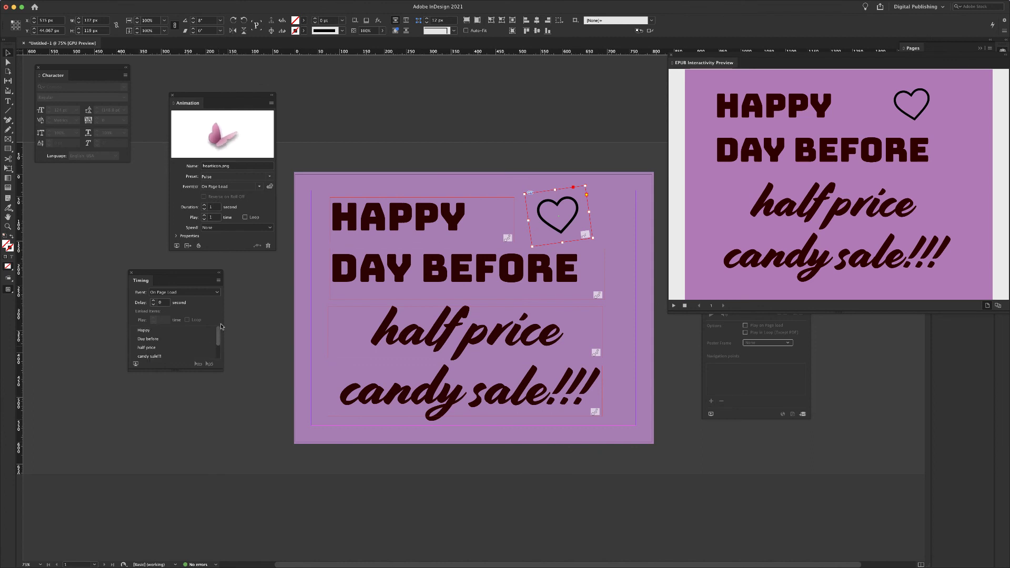
pyautogui.click(143, 331)
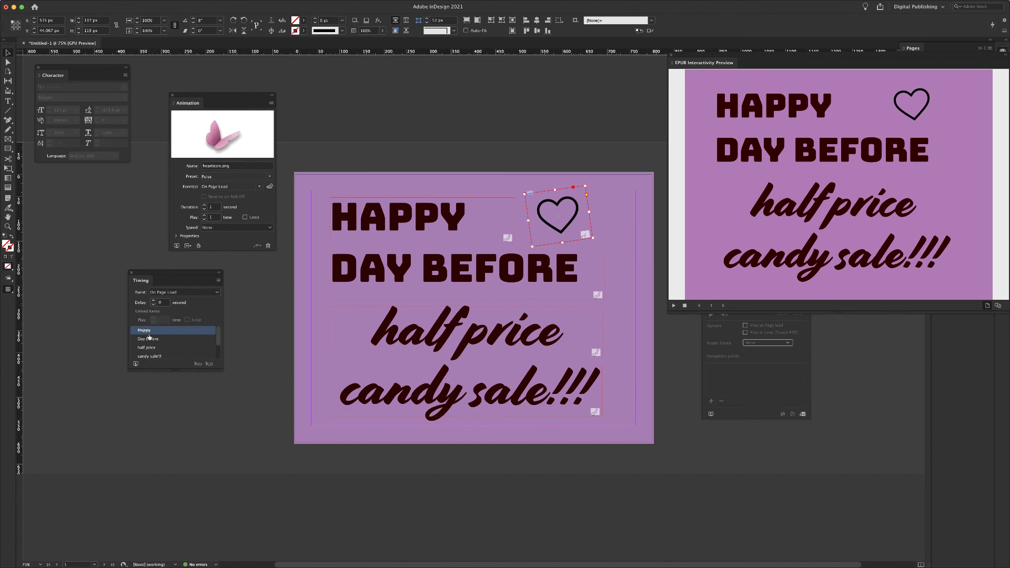
pyautogui.click(149, 339)
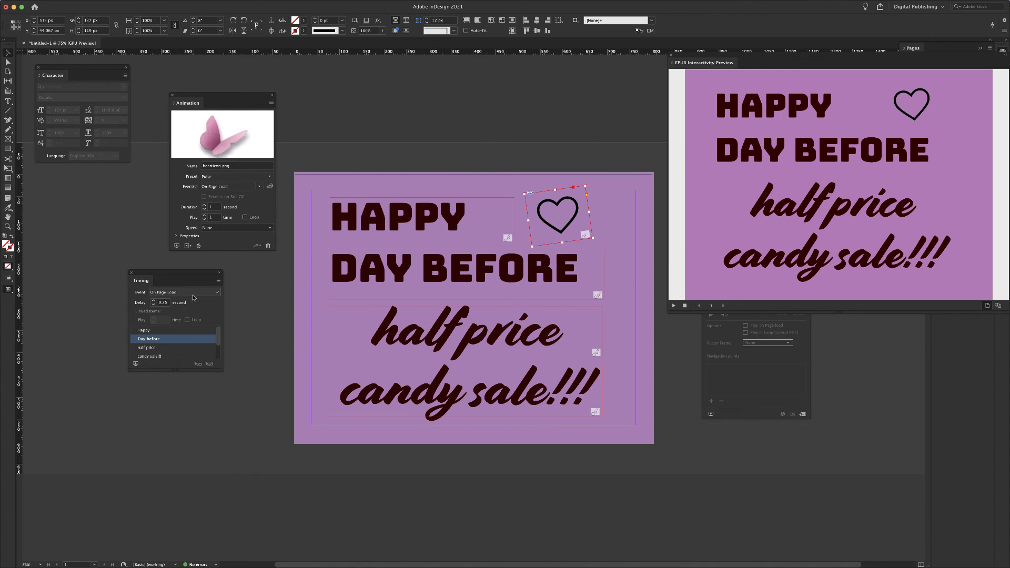
pyautogui.click(149, 332)
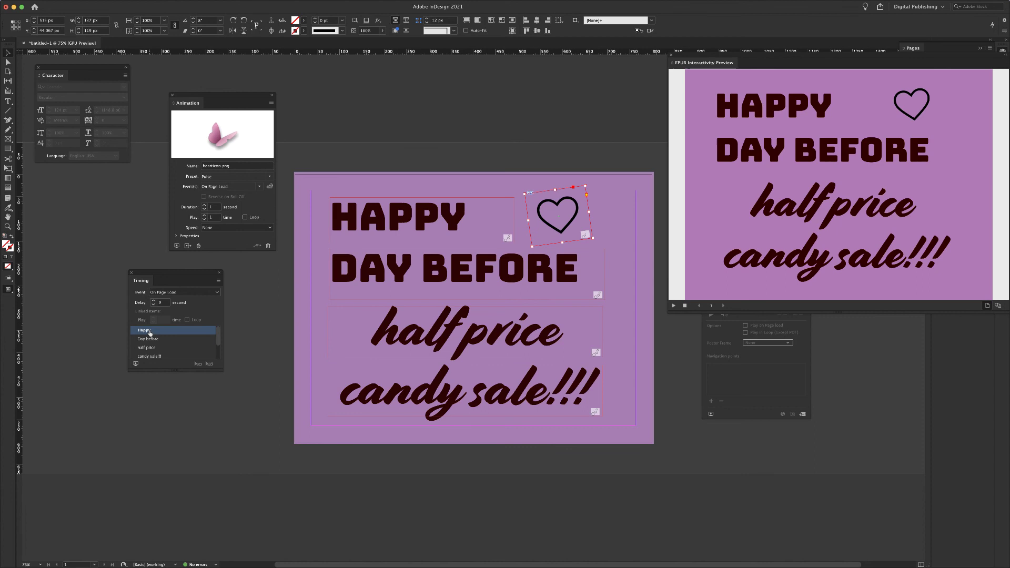
# Keep the event On Page Load, confirm Day before's 0.25-second delay, and replay the preview.
pyautogui.click(217, 293)
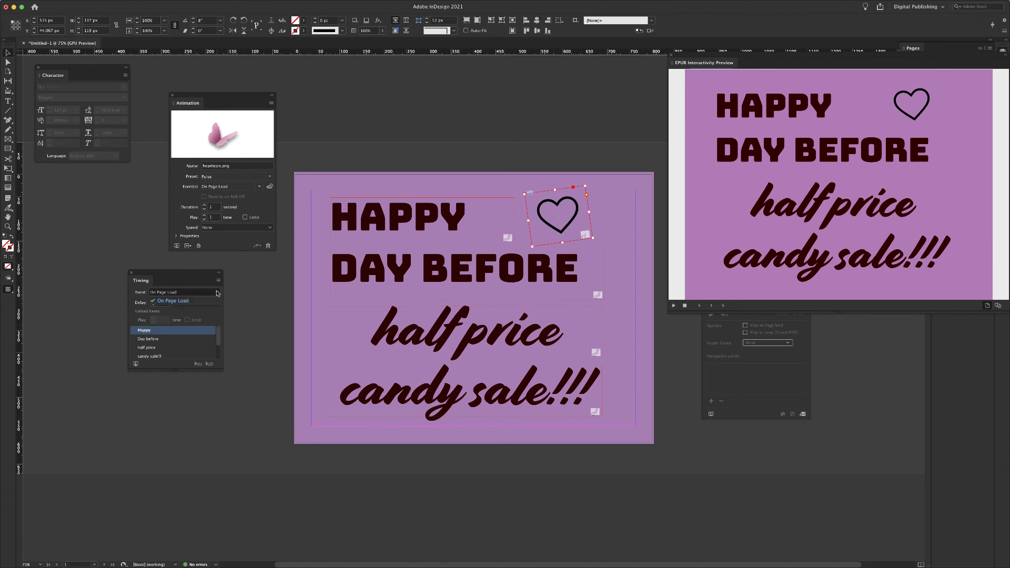
pyautogui.click(217, 293)
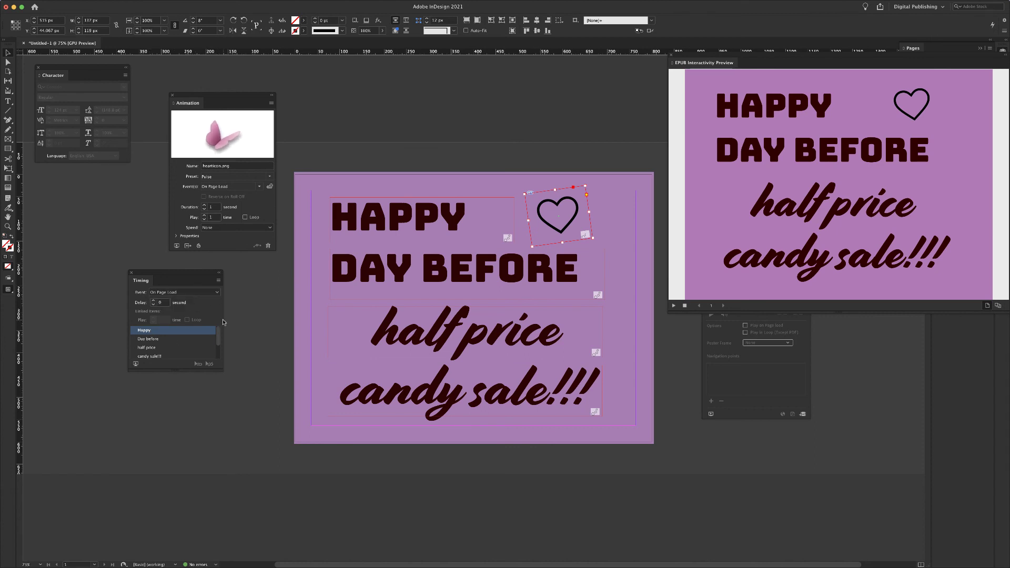
pyautogui.click(167, 341)
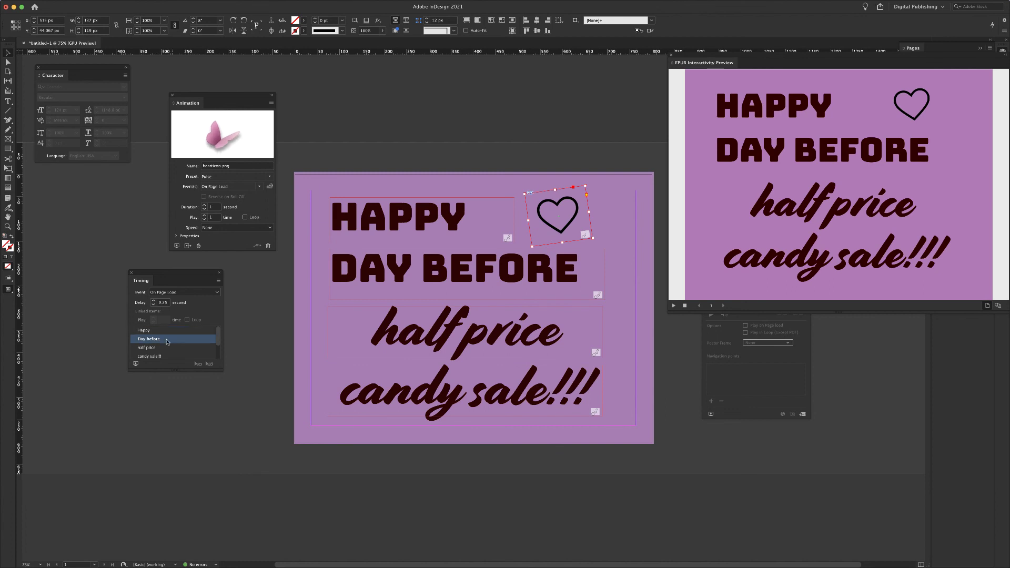
pyautogui.click(135, 364)
# Deselect the heart frame and start a File > Export of the document.
pyautogui.click(468, 108)
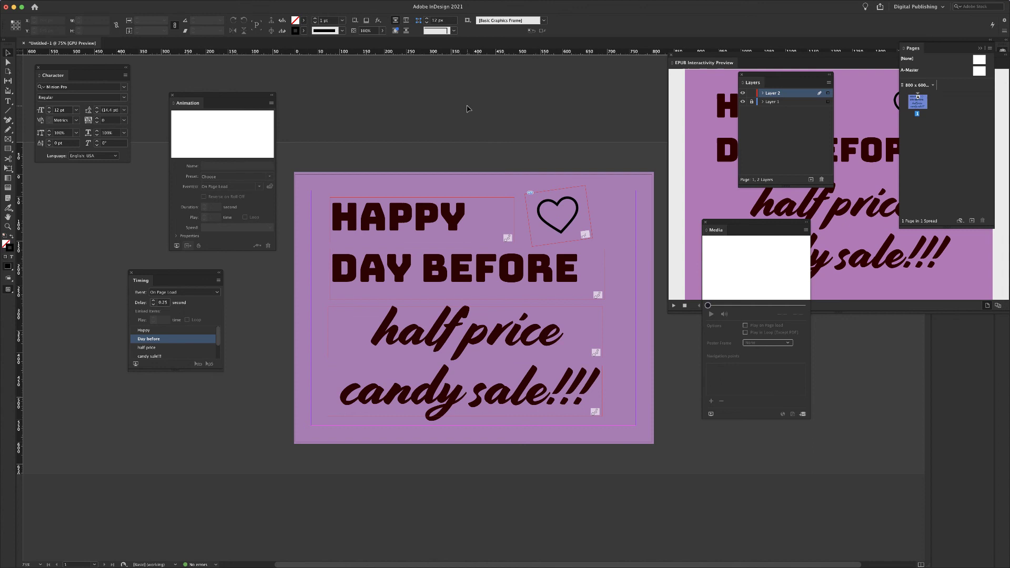
pyautogui.moveTo(467, 4)
pyautogui.click(59, 4)
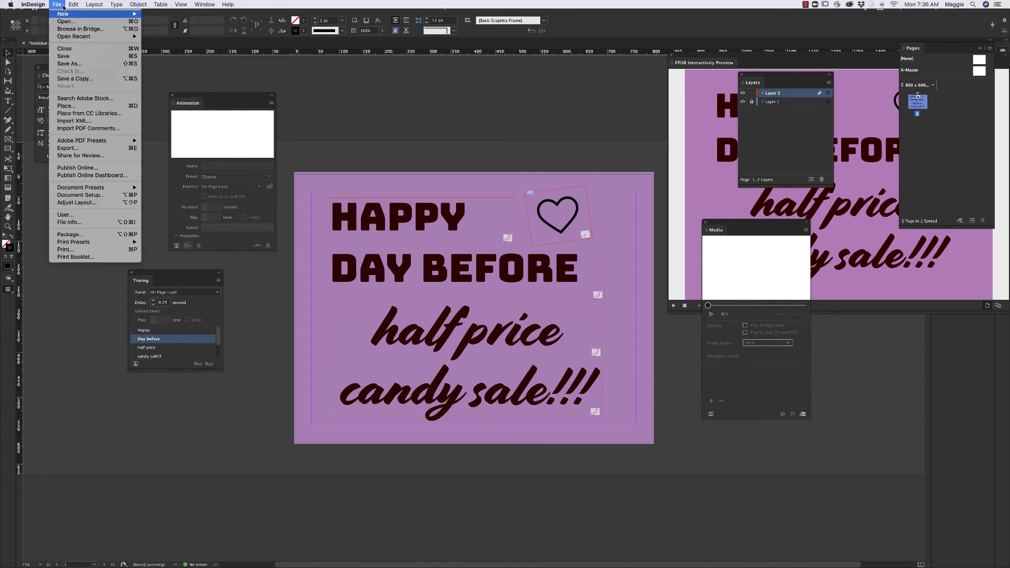
pyautogui.click(89, 152)
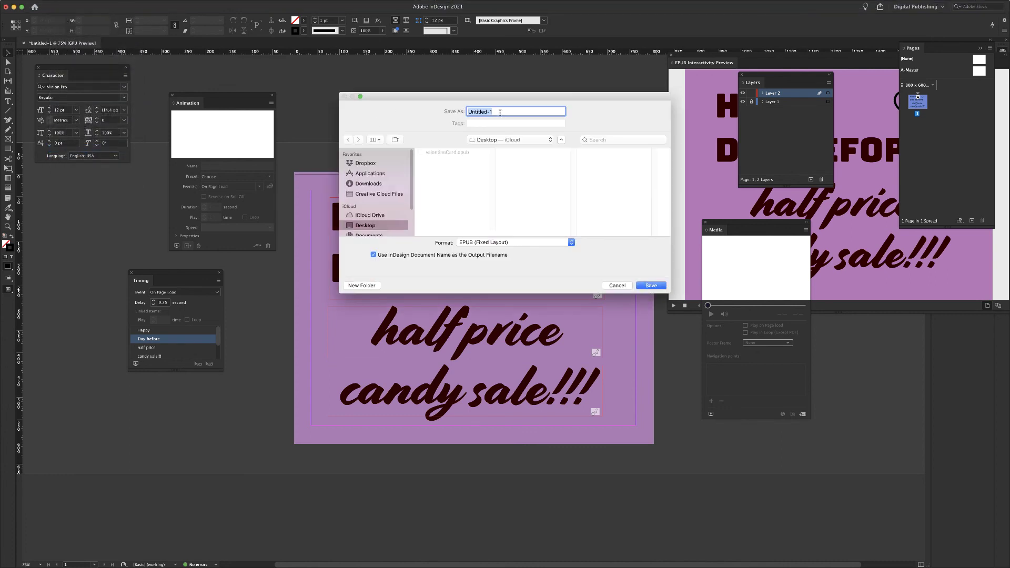
# Save the export as valentineCard in EPUB (Fixed Layout) format to the Desktop.
pyautogui.click(499, 112)
pyautogui.tripleClick(510, 114)
pyautogui.click(437, 154)
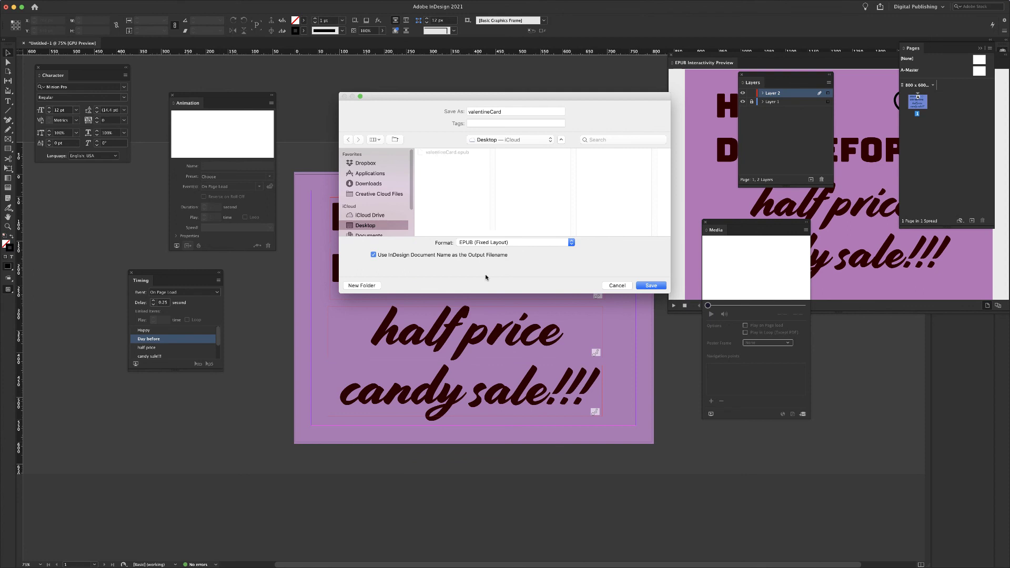
pyautogui.click(561, 243)
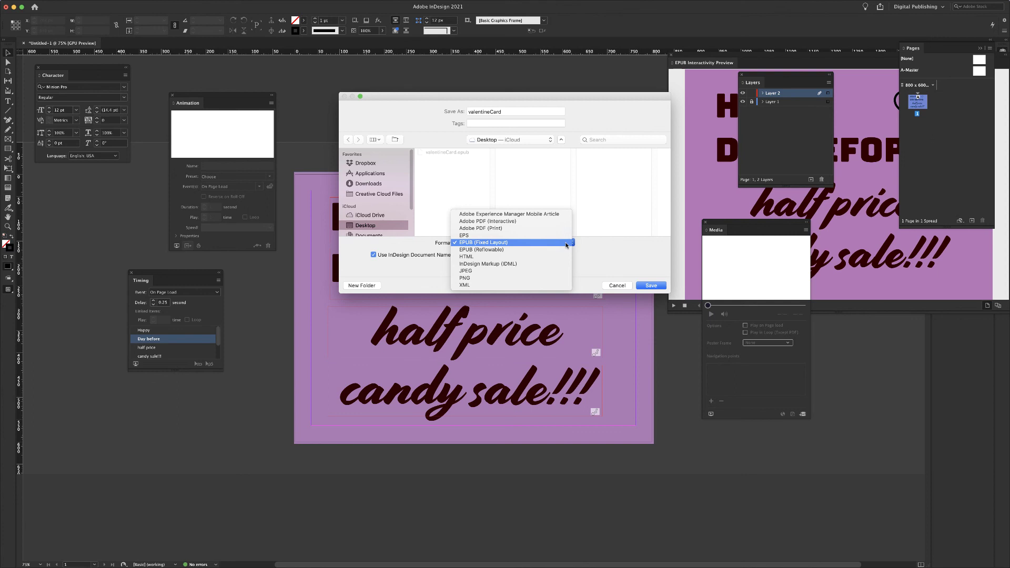
pyautogui.click(651, 287)
pyautogui.click(651, 286)
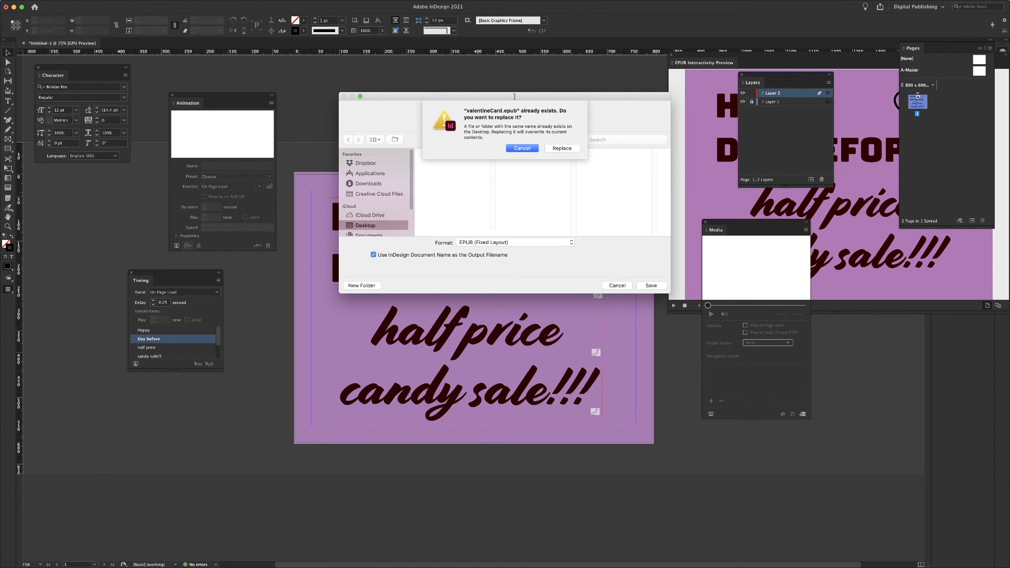
# Replace the existing valentineCard.epub and accept the fixed-layout export options, opening in Books.app.
pyautogui.click(563, 149)
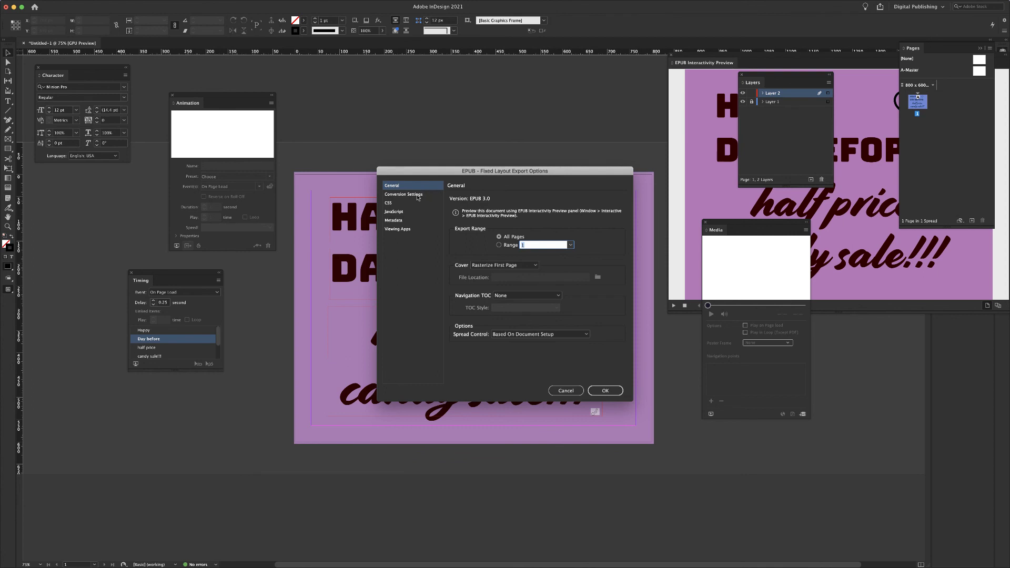
pyautogui.click(388, 204)
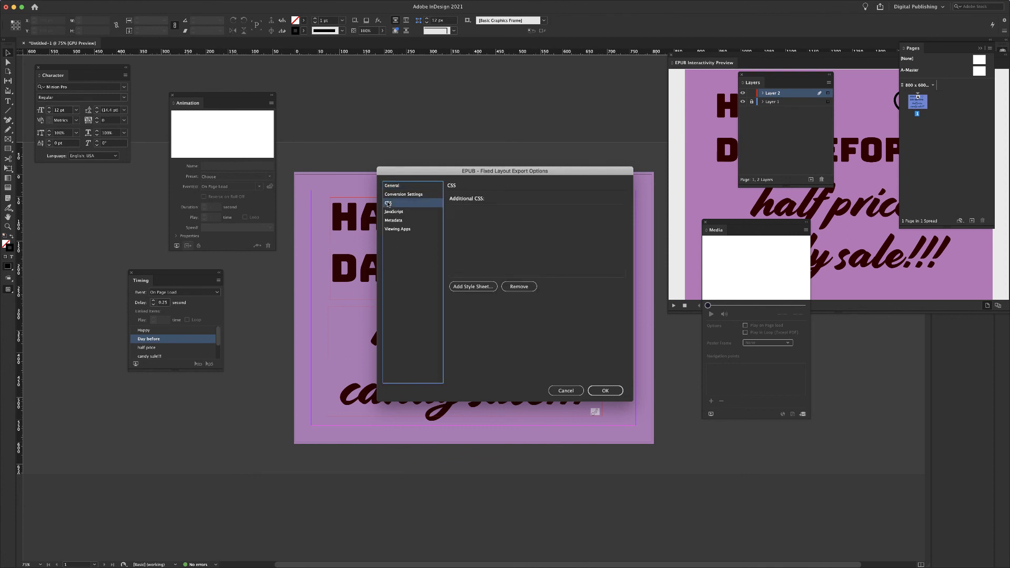
pyautogui.click(388, 212)
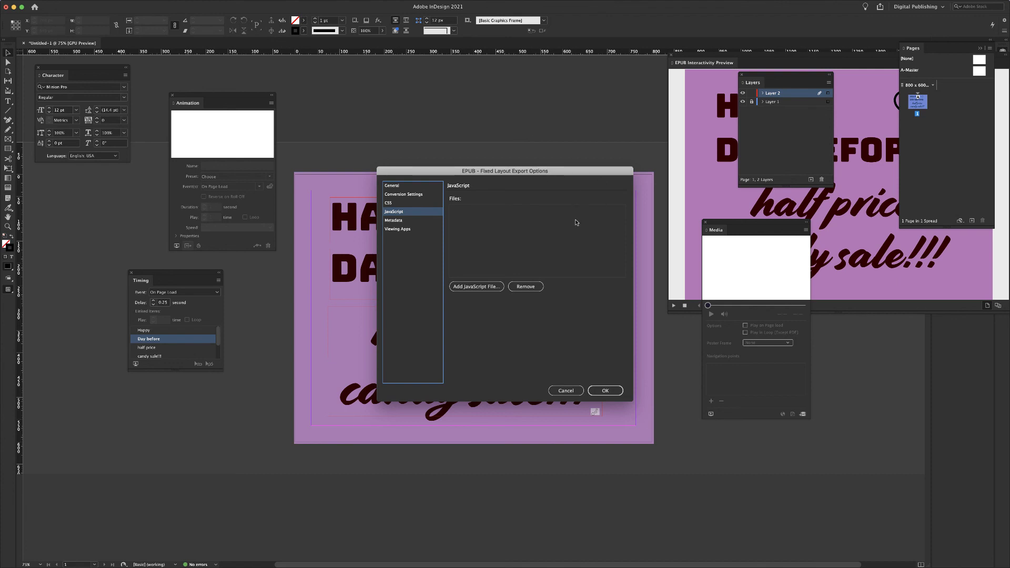
pyautogui.click(392, 230)
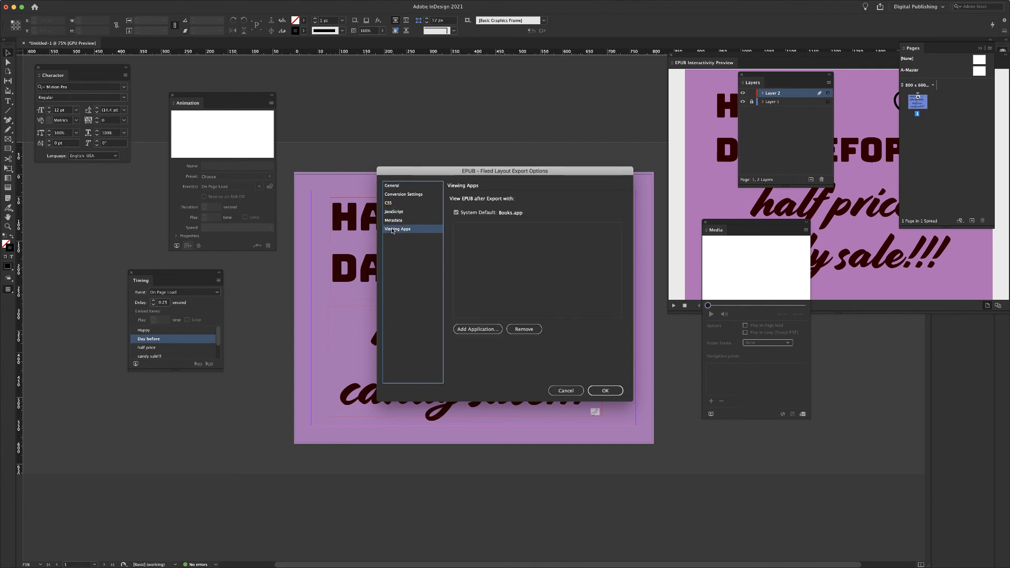
pyautogui.click(609, 392)
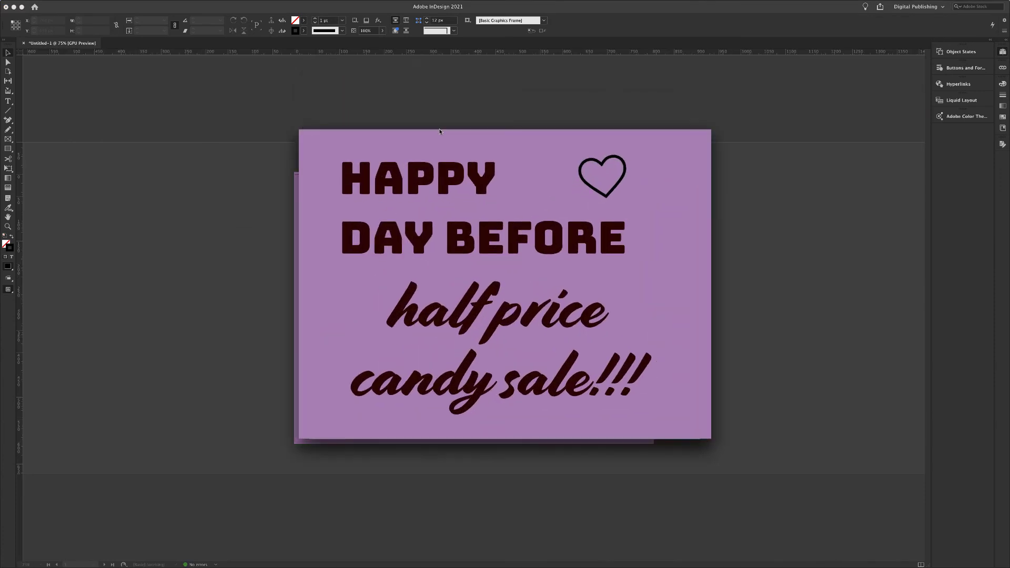